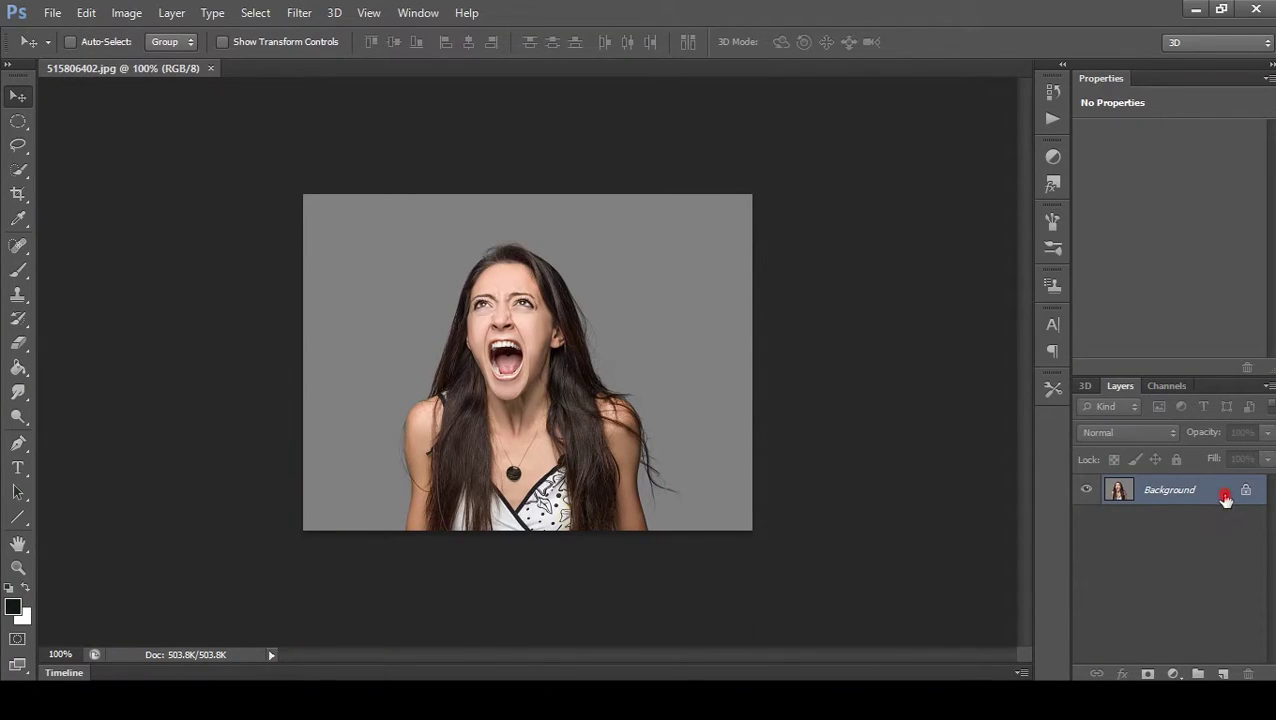
- Unlock the Background layer by renaming it 'Shouting Lady'
{"action": "double_click", "coordinate": [1225, 498]}
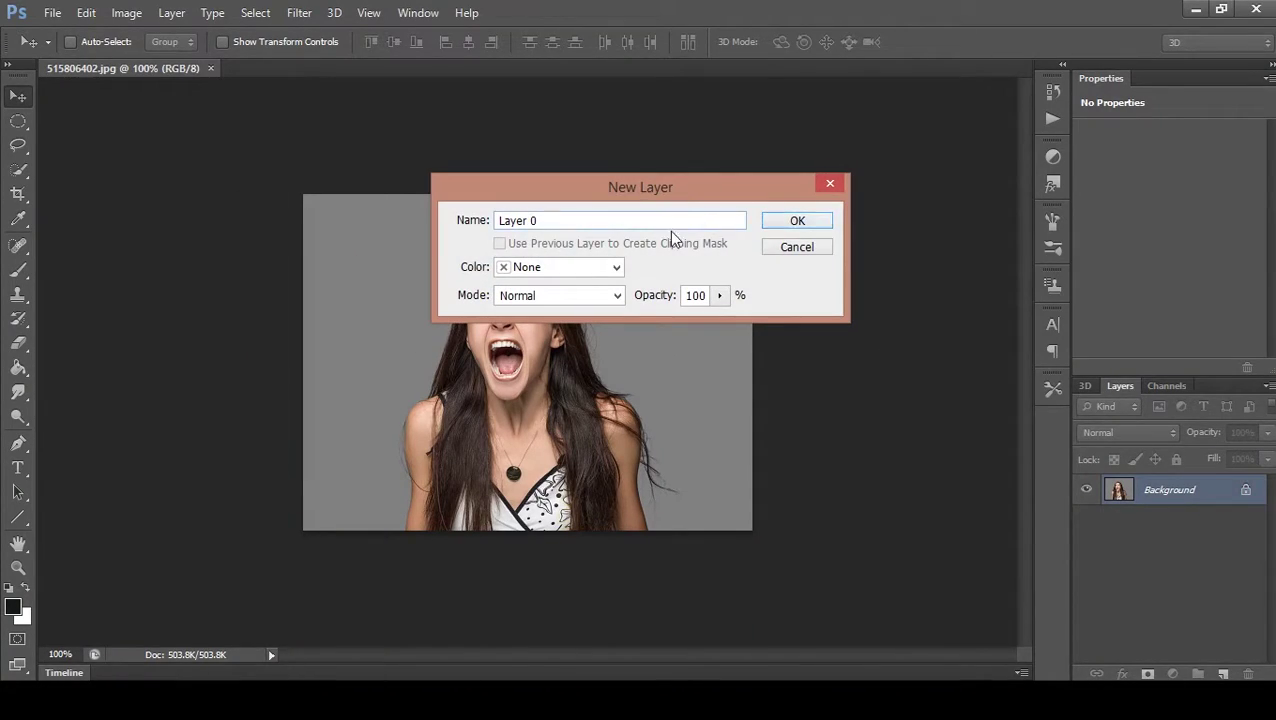
{"action": "double_click", "coordinate": [608, 220]}
{"action": "type", "text": "Shouting Lady"}
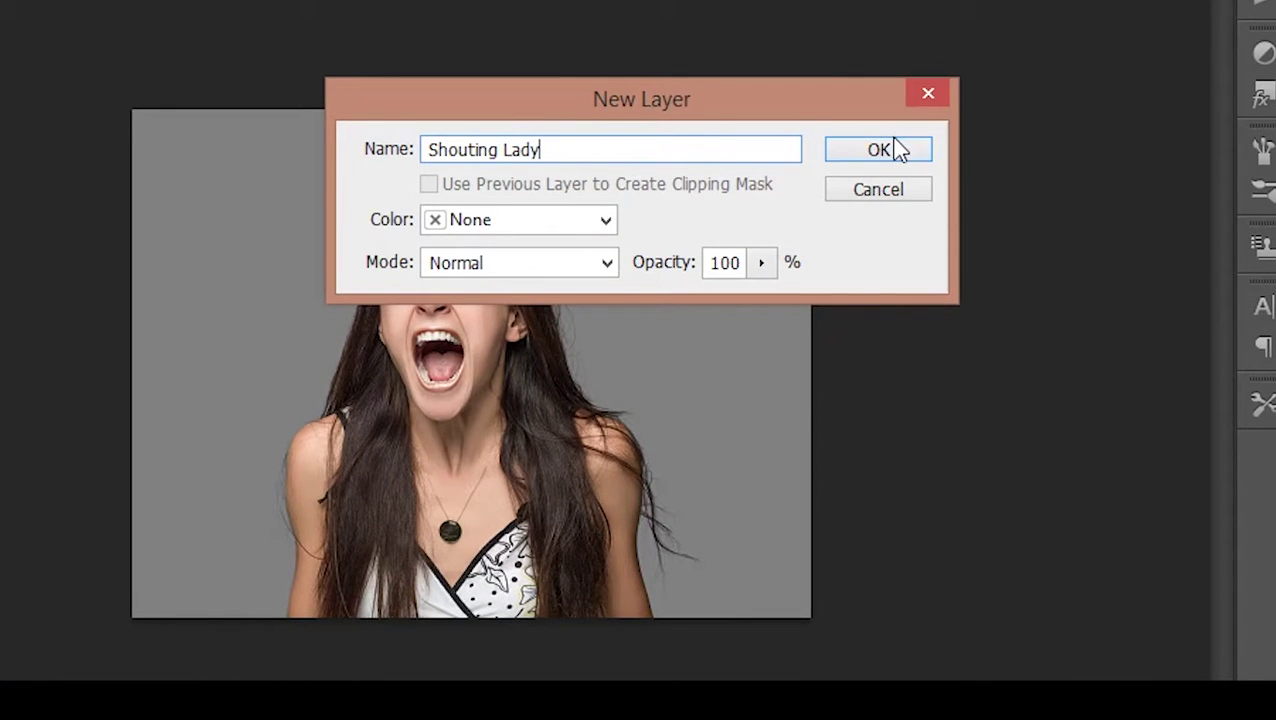
{"action": "left_click", "coordinate": [879, 149]}
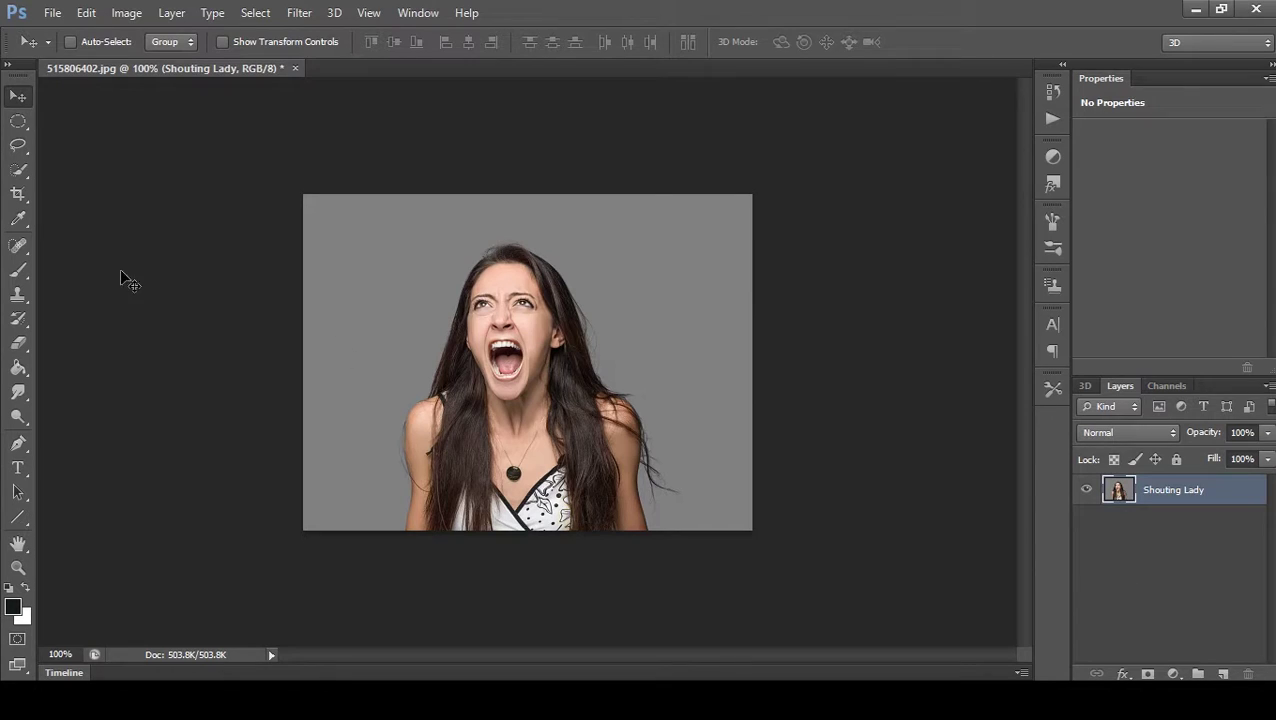
- Free-transform the photo to about 129% from its top-left corner and shift it right and down
{"action": "key", "text": "ctrl+t"}
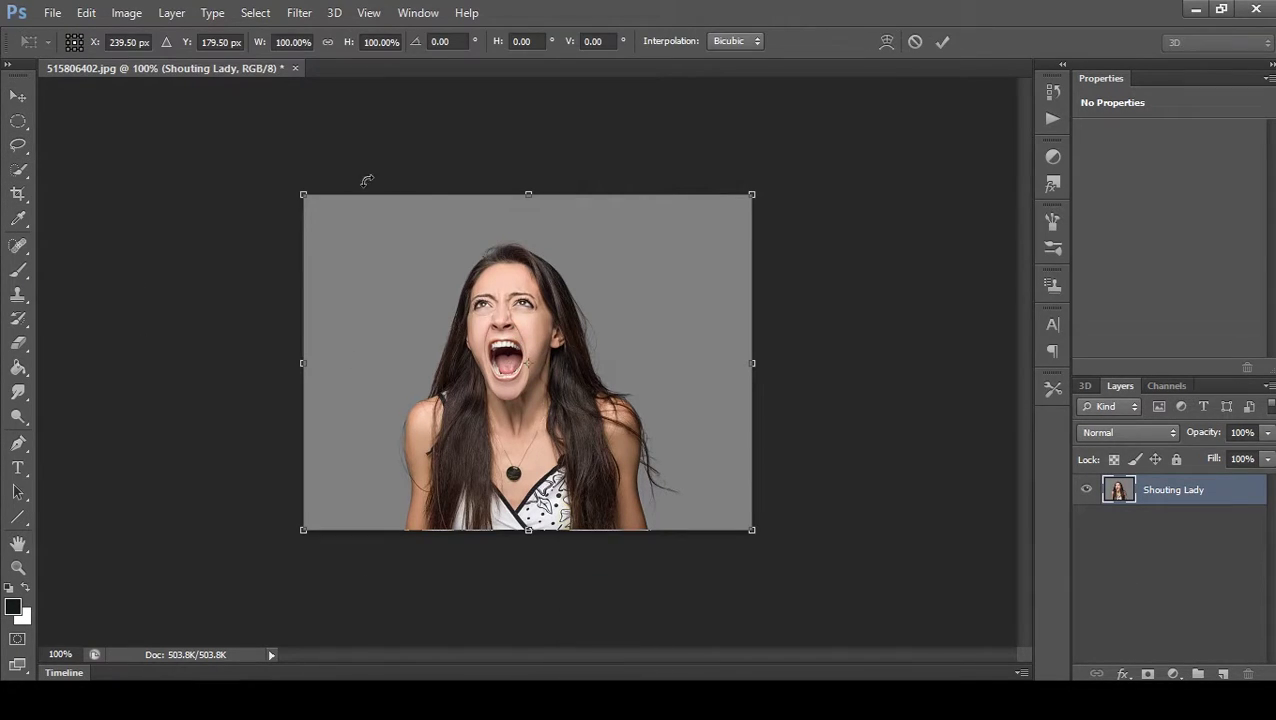
{"action": "left_click_drag", "start_coordinate": [310, 195], "coordinate": [202, 140]}
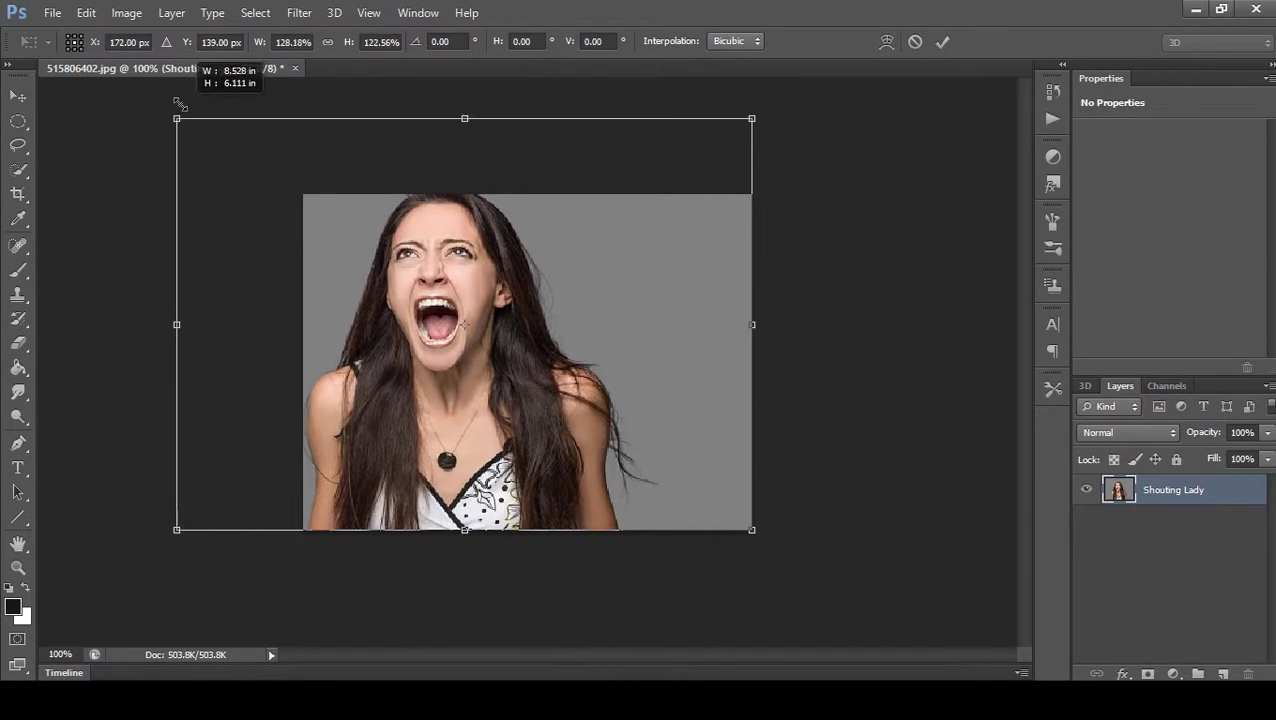
{"action": "left_click_drag", "start_coordinate": [202, 142], "coordinate": [173, 104]}
{"action": "mouse_move", "coordinate": [494, 344]}
{"action": "left_mouse_down"}
{"action": "mouse_move", "coordinate": [644, 386]}
{"action": "mouse_move", "coordinate": [639, 369]}
{"action": "left_mouse_up"}
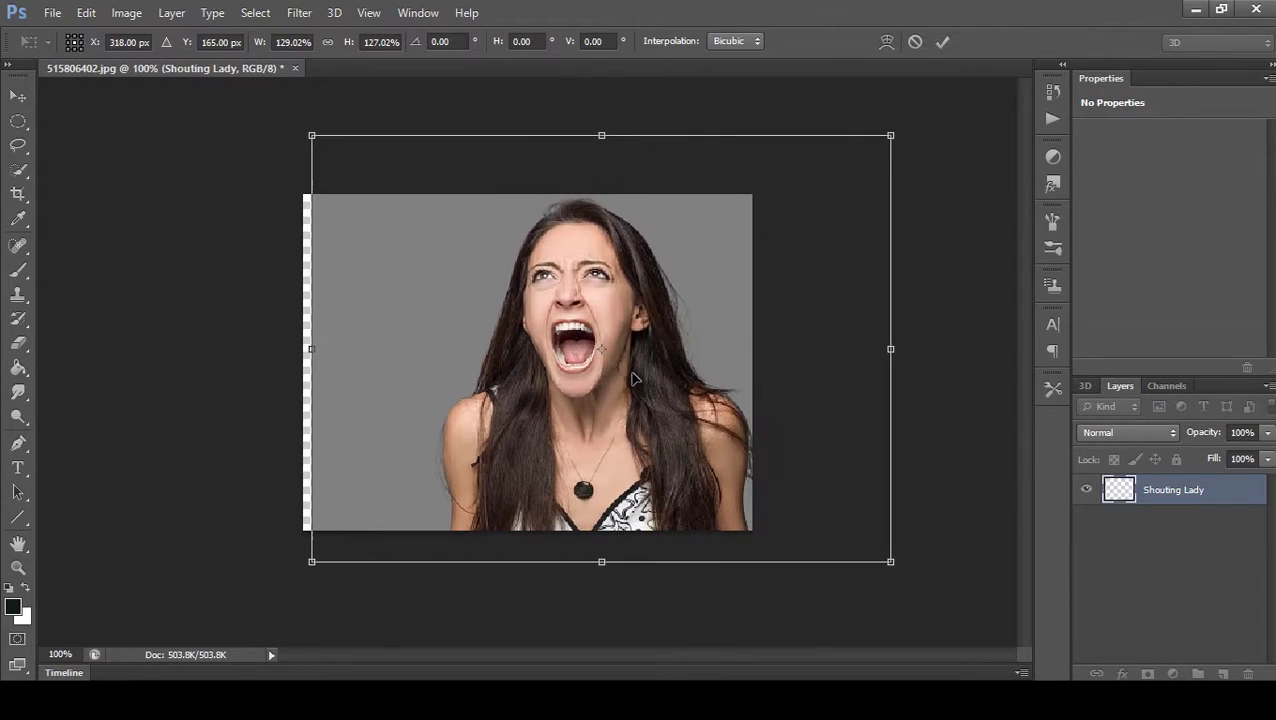
- Commit the transform and quick-select the grey background left of the woman, trimming near the shoulder
{"action": "left_click", "coordinate": [944, 43]}
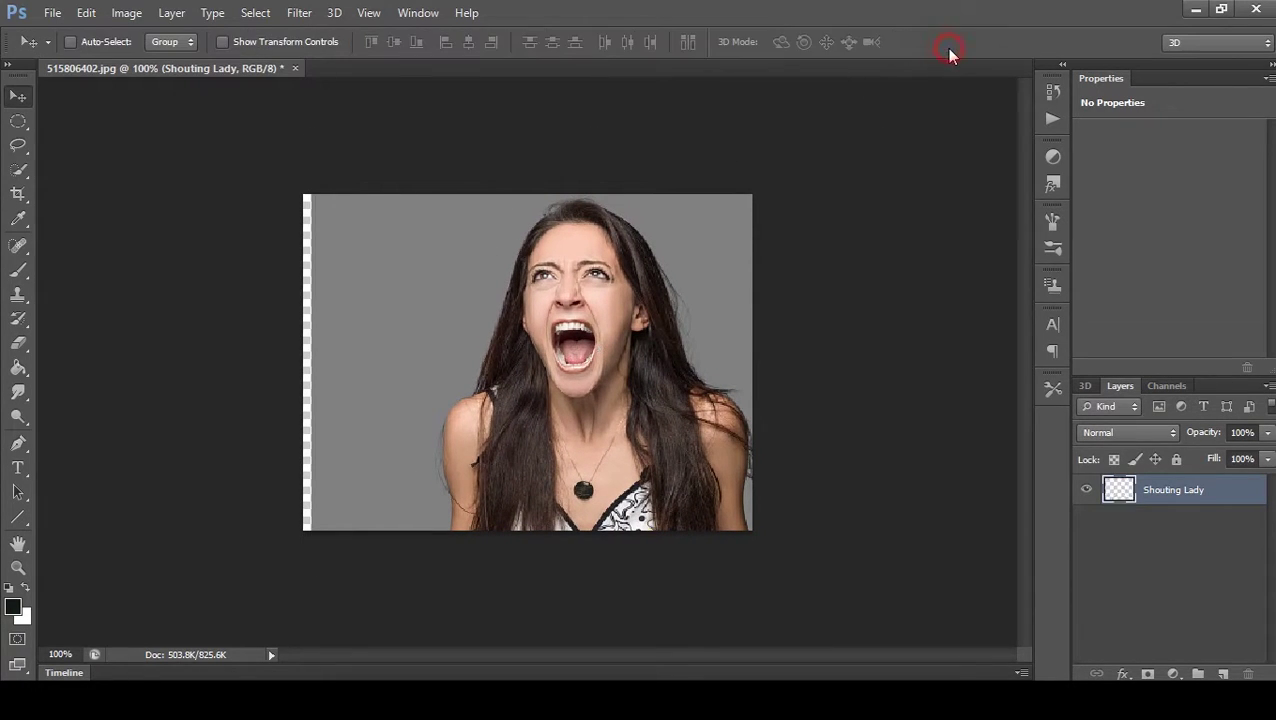
{"action": "key", "text": "w"}
{"action": "left_click_drag", "start_coordinate": [513, 201], "coordinate": [390, 320]}
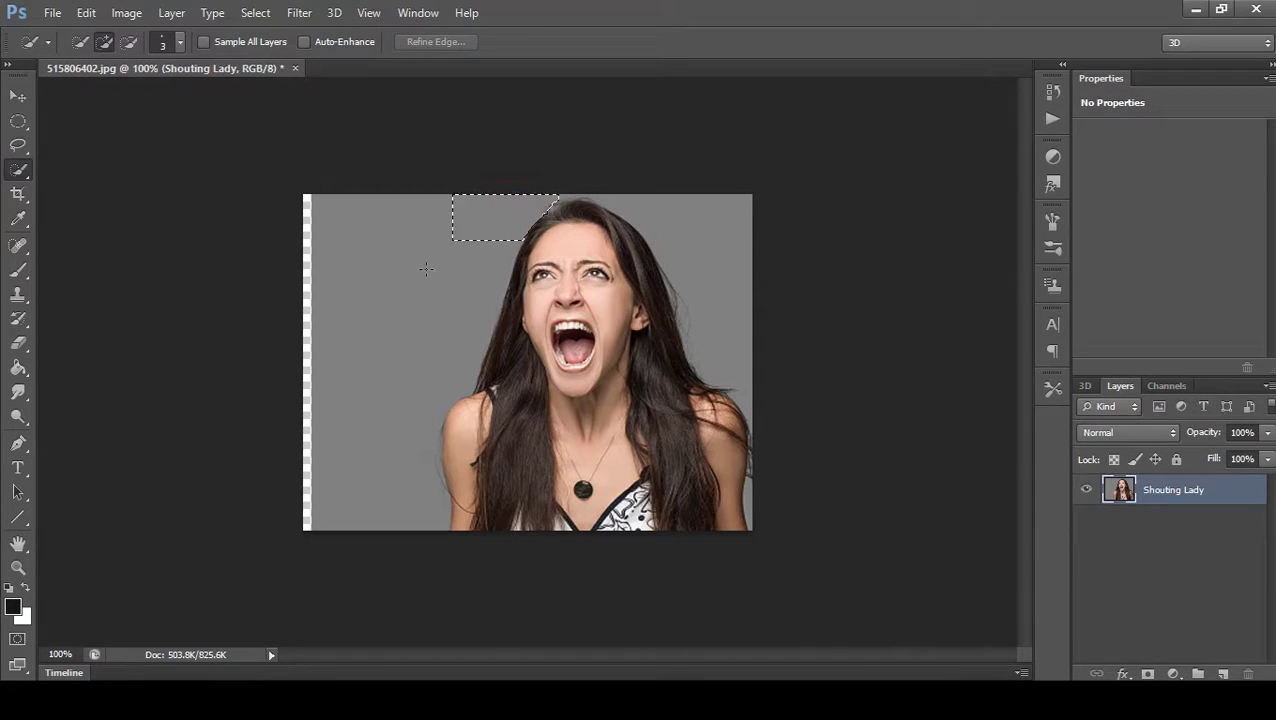
{"action": "left_click", "coordinate": [487, 395], "text": "alt"}
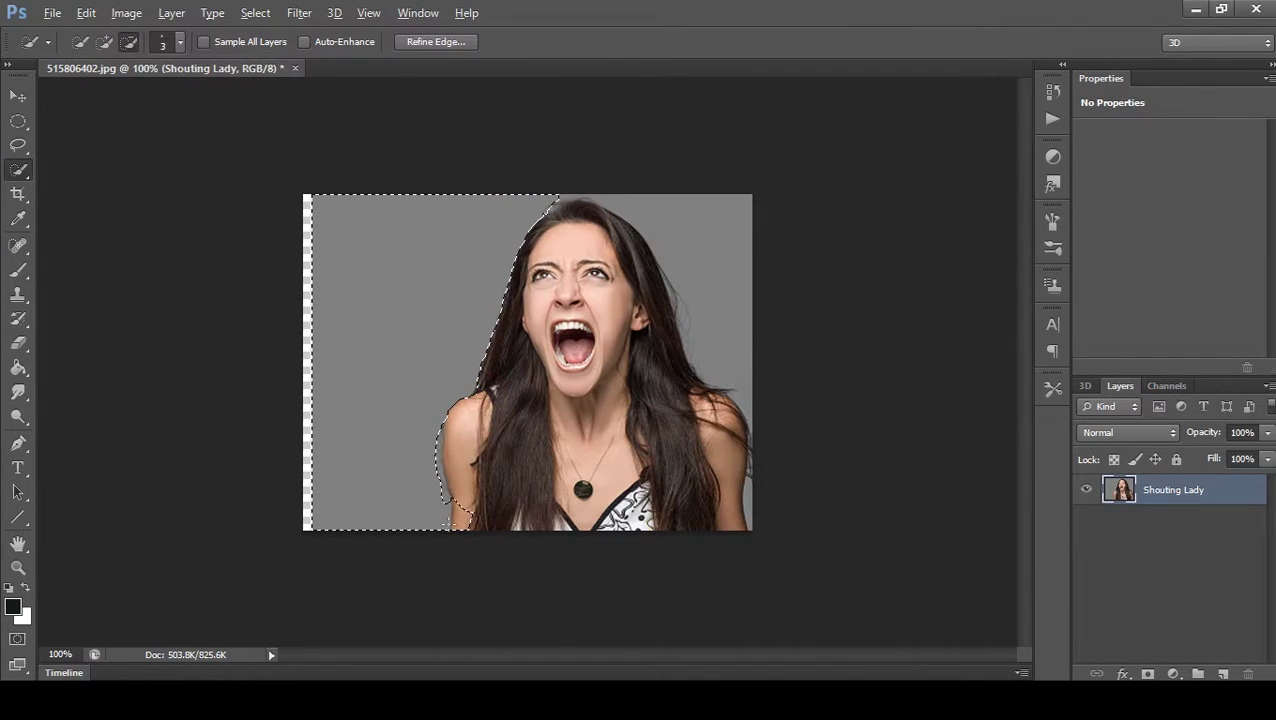
{"action": "left_click", "coordinate": [450, 510], "text": "alt"}
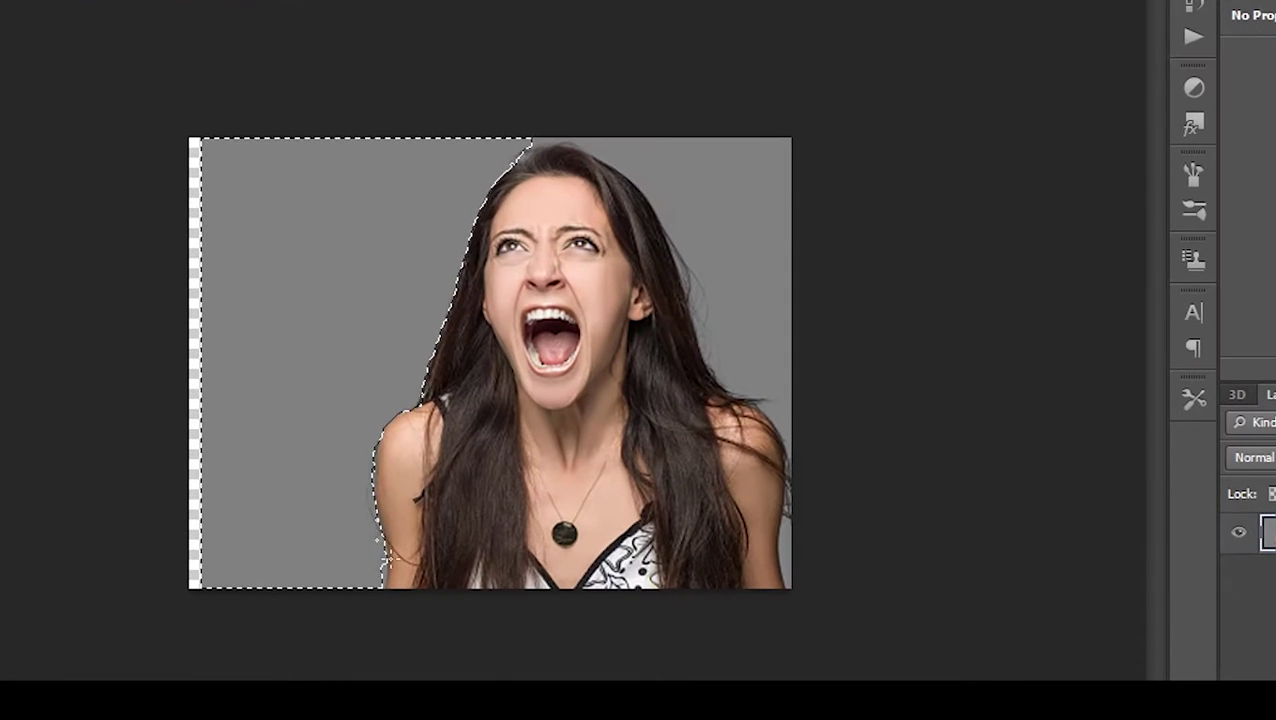
{"action": "left_click", "coordinate": [370, 548]}
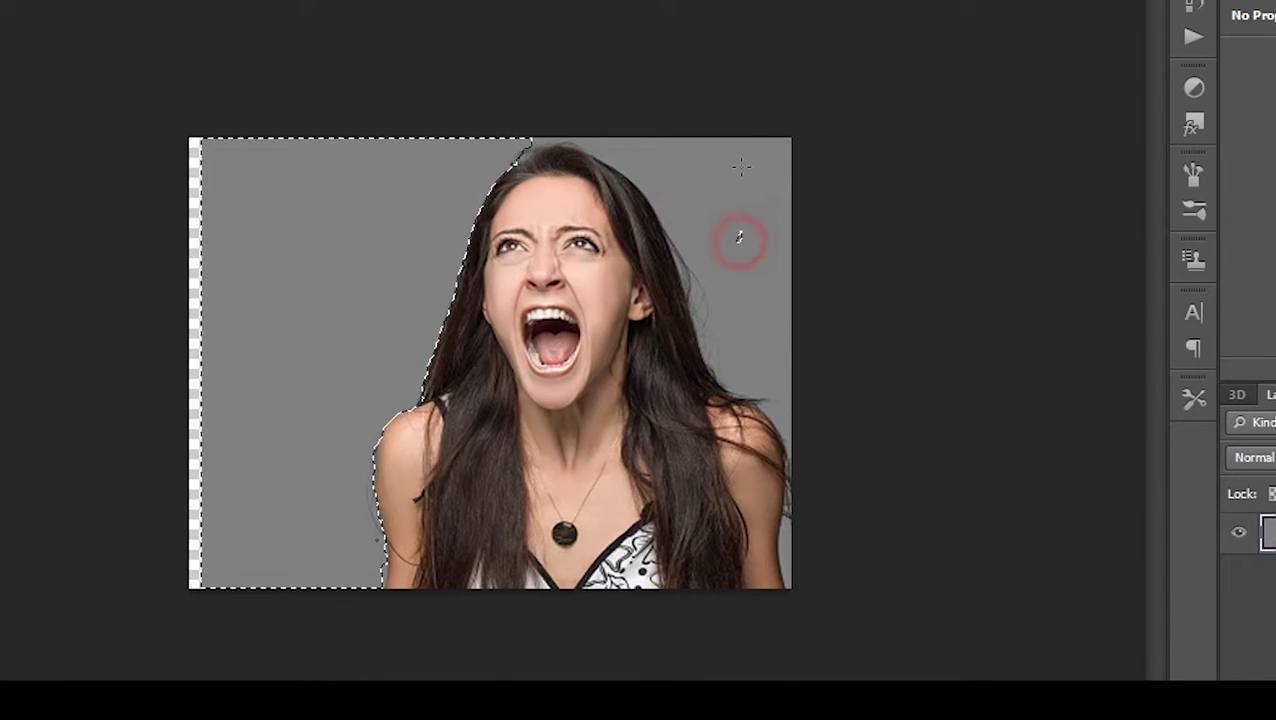
- Add the grey background right of the hair and tidy the selection along the shoulder and crown
{"action": "left_click_drag", "start_coordinate": [740, 240], "coordinate": [775, 450]}
{"action": "left_click", "coordinate": [784, 574]}
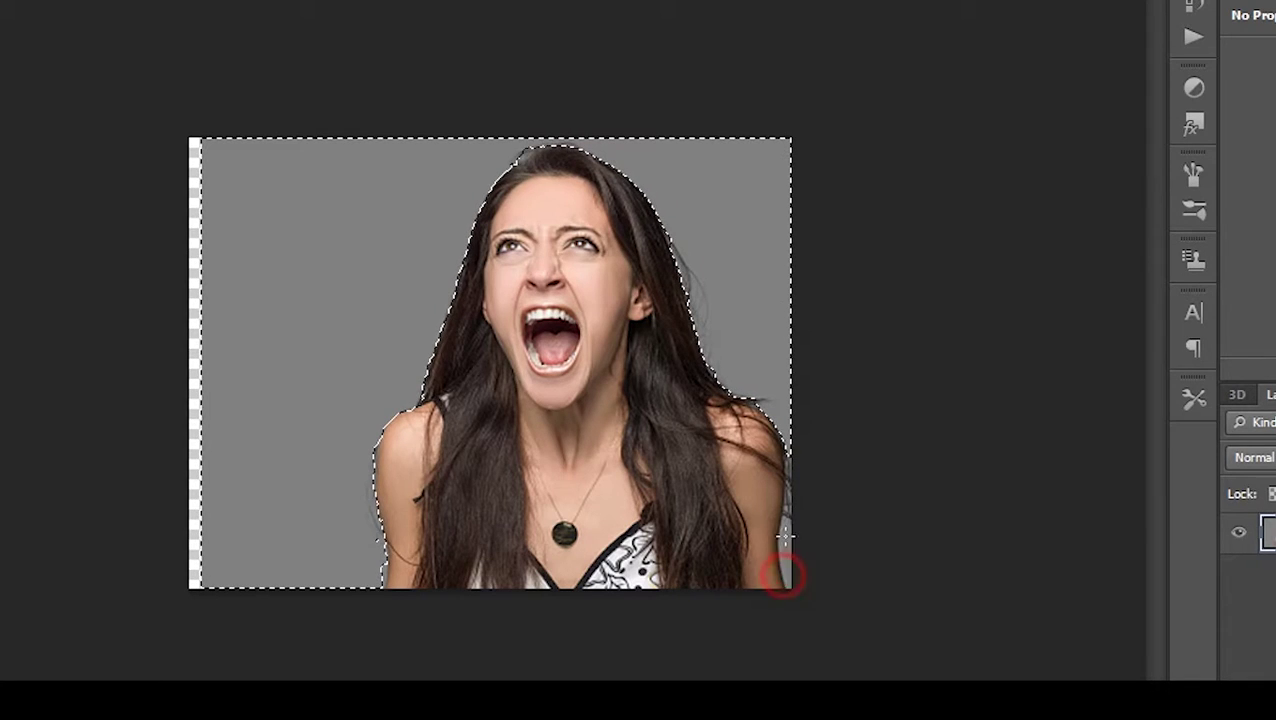
{"action": "left_click_drag", "start_coordinate": [784, 537], "coordinate": [789, 452]}
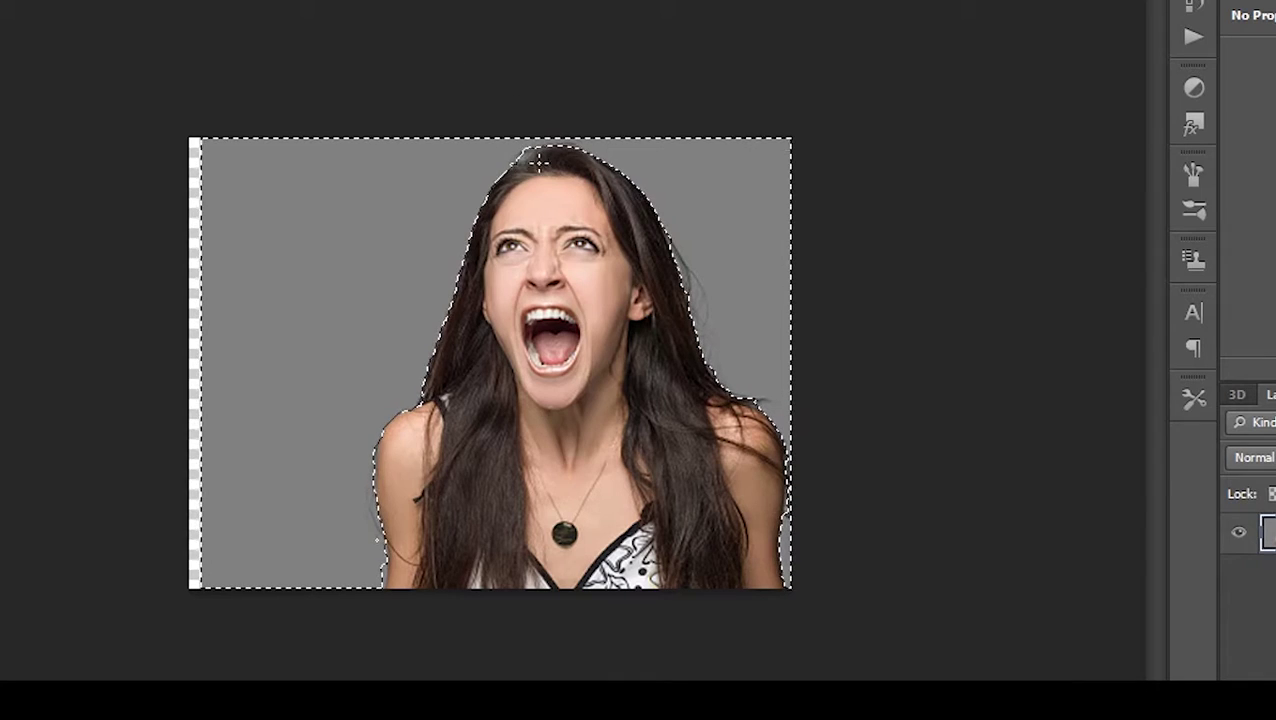
{"action": "left_click", "coordinate": [515, 143]}
{"action": "left_click", "coordinate": [526, 143]}
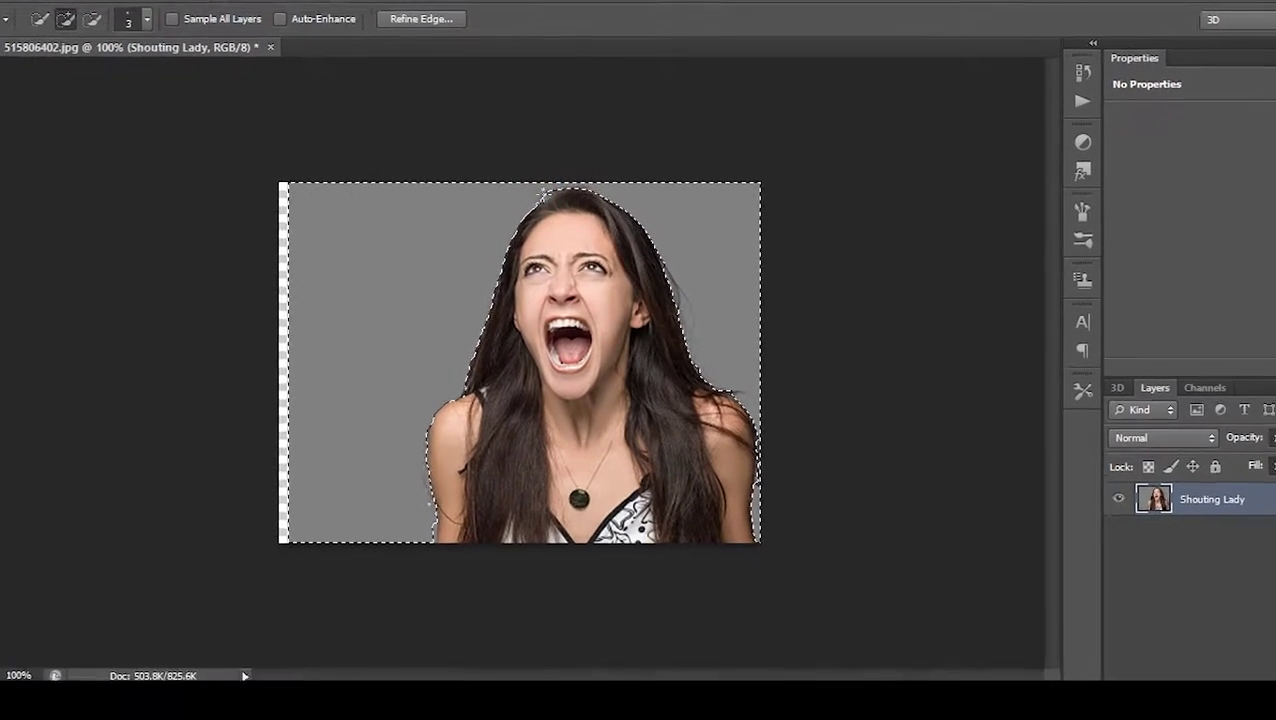
{"action": "left_click", "coordinate": [540, 190]}
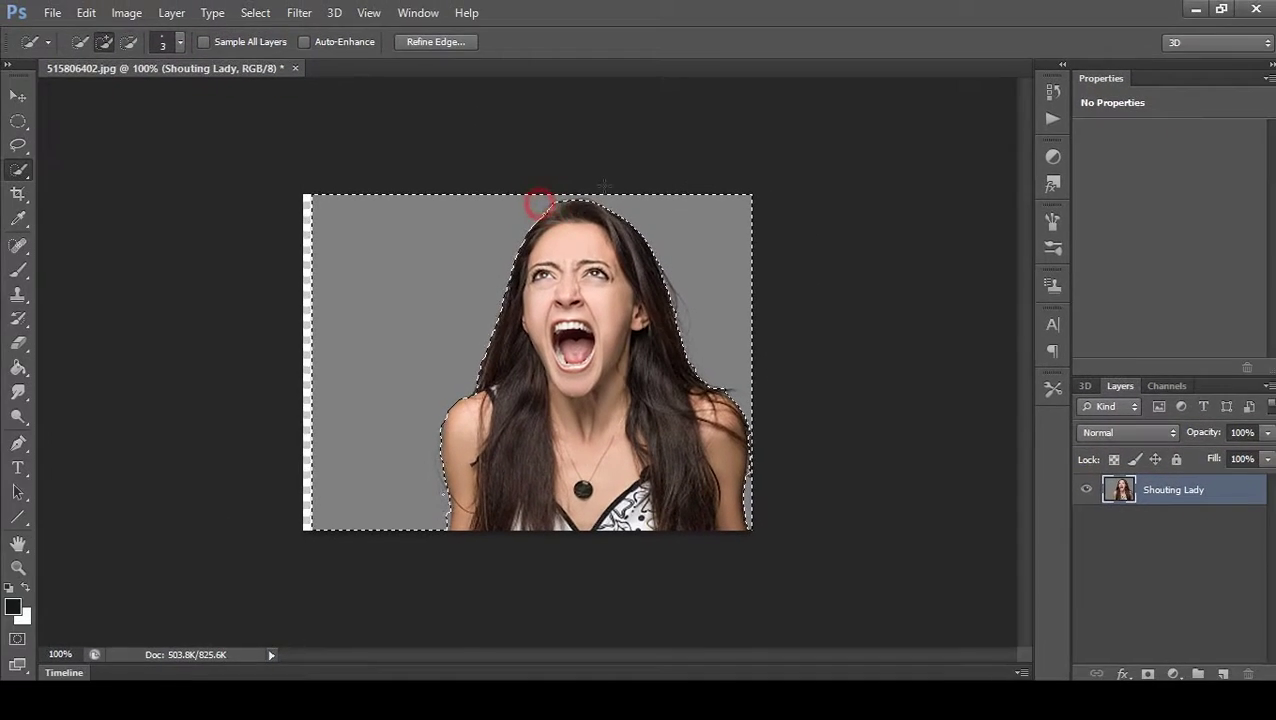
- In Refine Edge, brush along the wispy hair and shoulder edges on both sides
{"action": "left_click", "coordinate": [436, 41]}
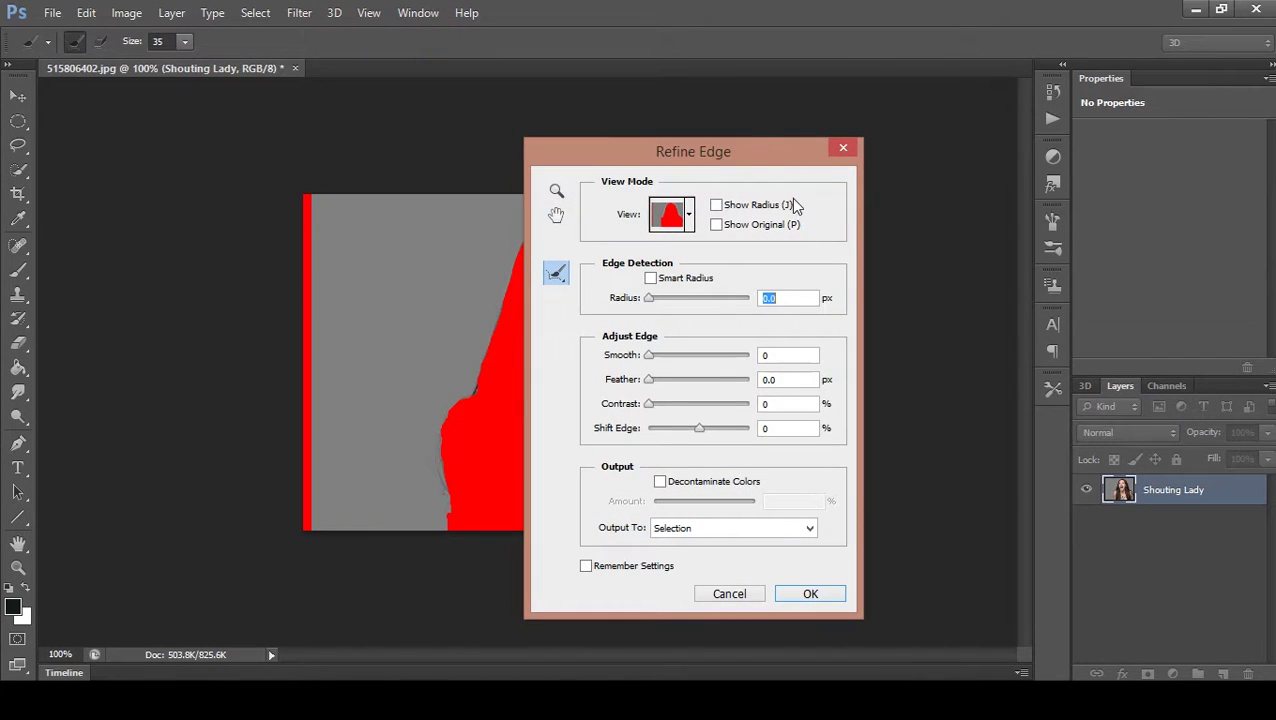
{"action": "left_click_drag", "start_coordinate": [730, 155], "coordinate": [288, 129]}
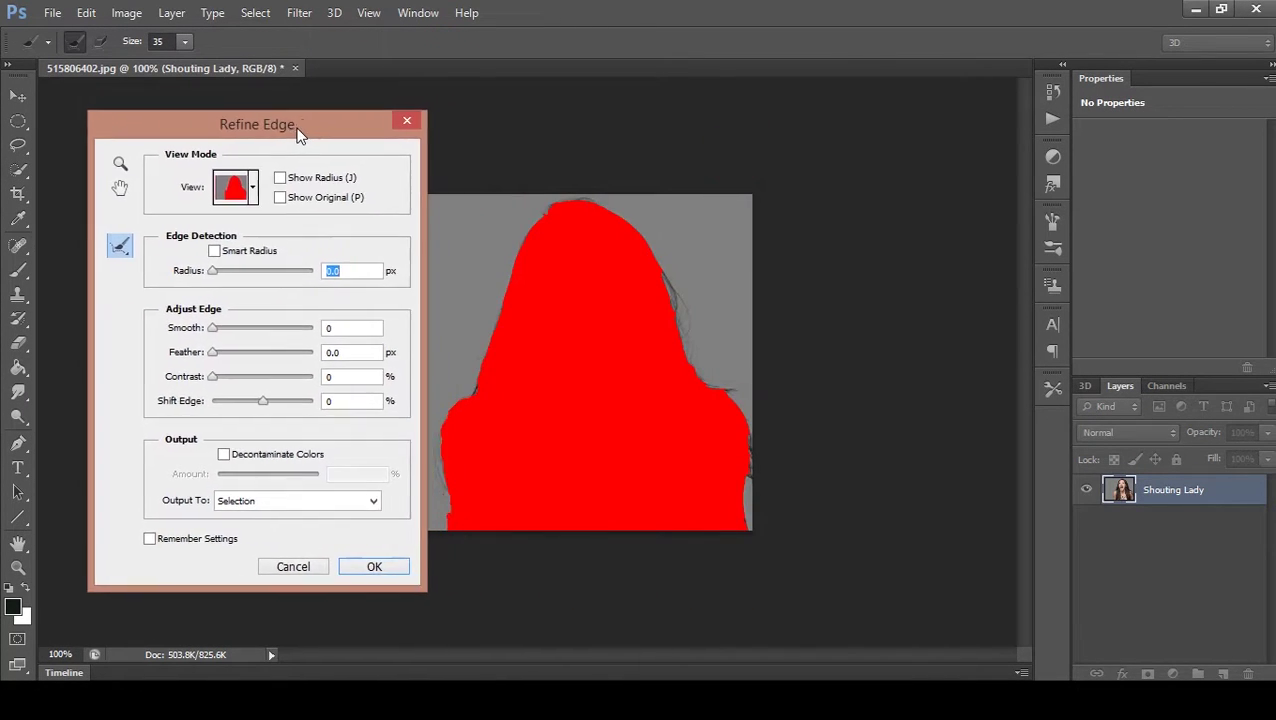
{"action": "left_click_drag", "start_coordinate": [672, 270], "coordinate": [696, 511]}
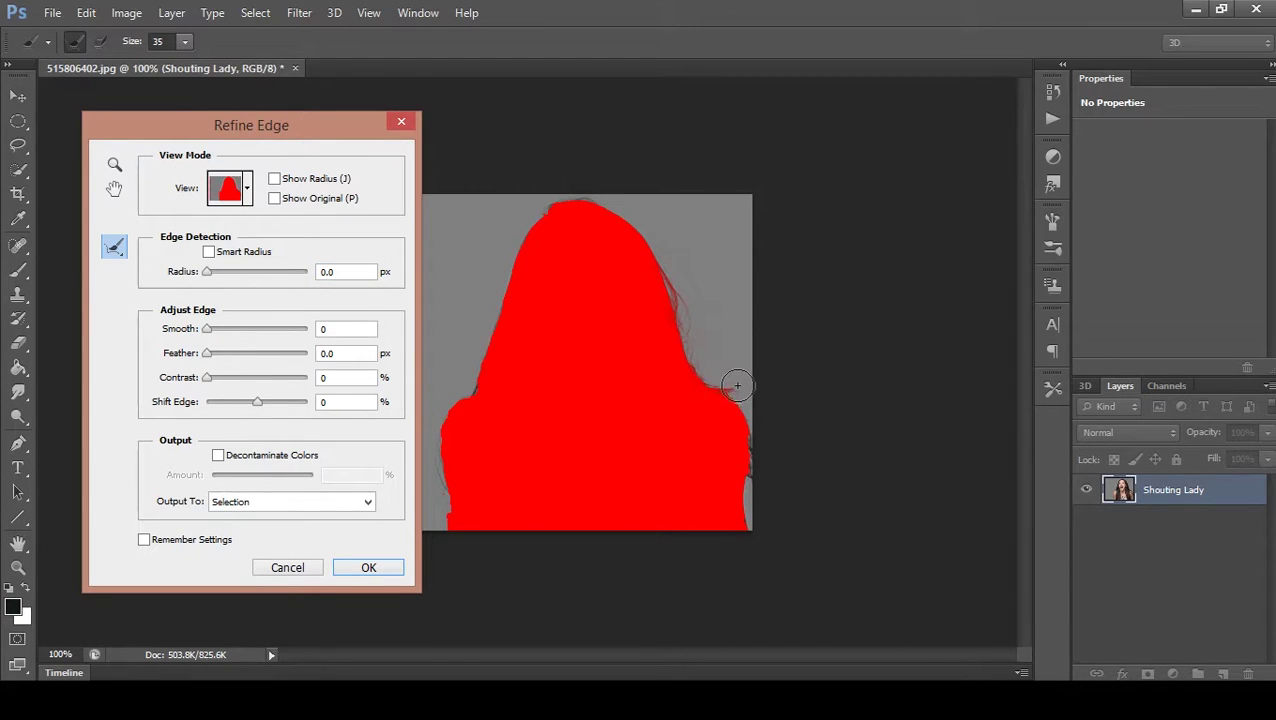
{"action": "left_click_drag", "start_coordinate": [473, 397], "coordinate": [500, 276]}
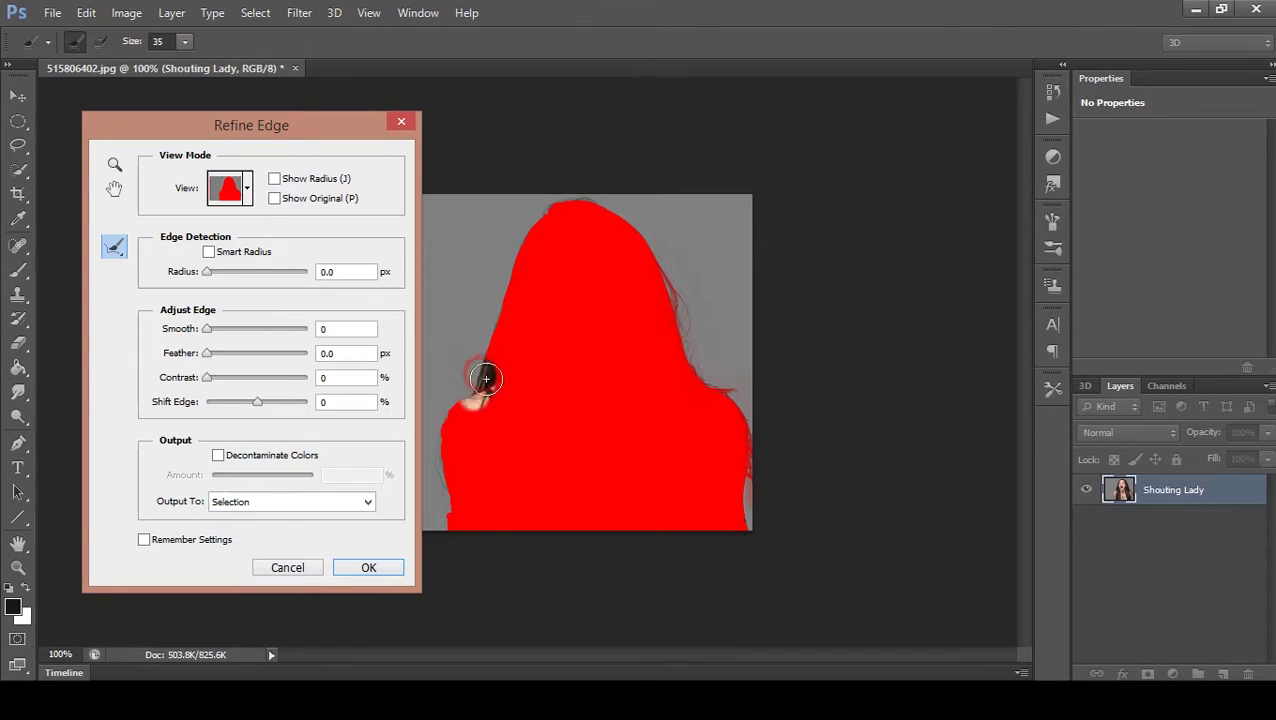
{"action": "left_click_drag", "start_coordinate": [438, 430], "coordinate": [444, 504]}
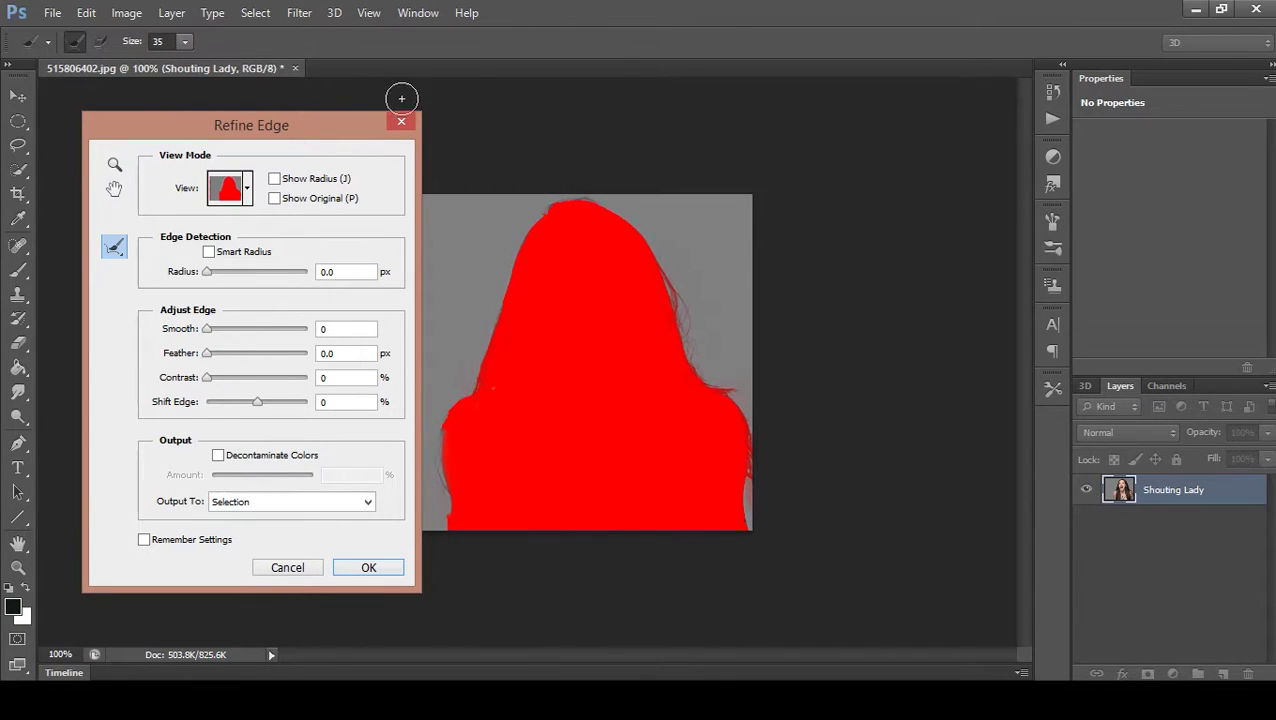
- Set the refine brush to size 6 and Feather to 0.7 px, then accept the refined edge
{"action": "left_click", "coordinate": [184, 41]}
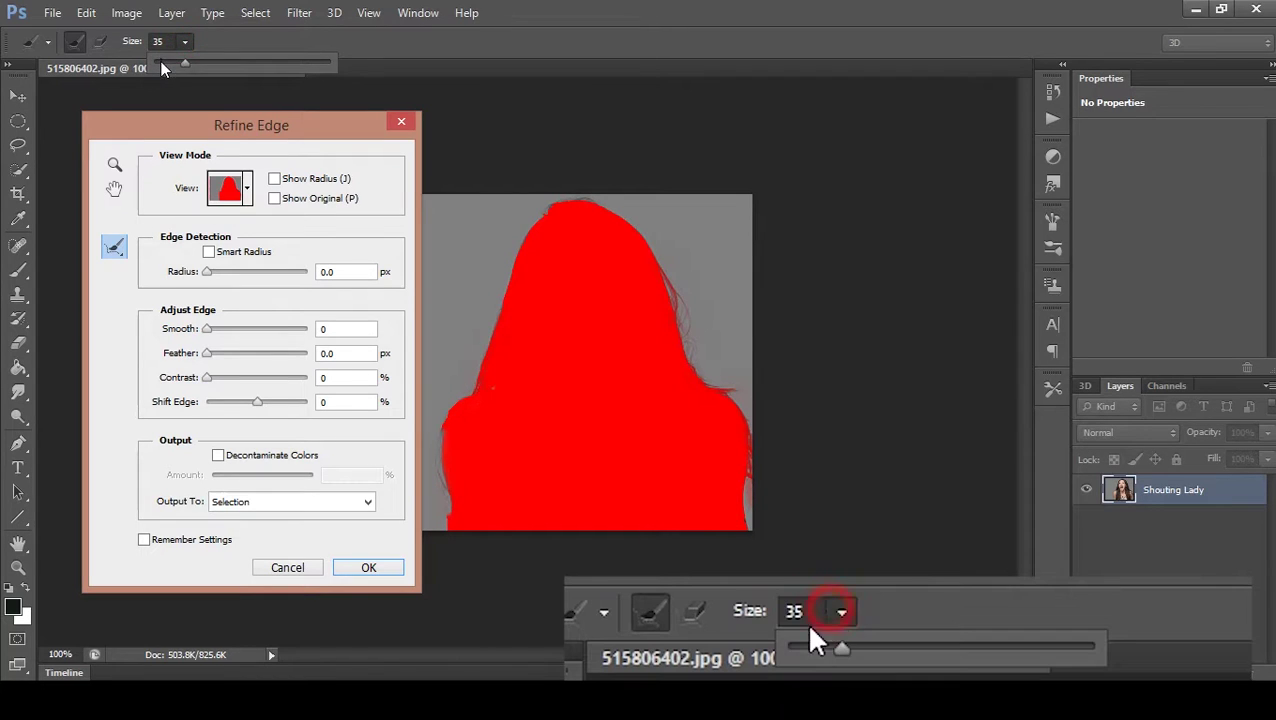
{"action": "left_click_drag", "start_coordinate": [163, 66], "coordinate": [152, 63]}
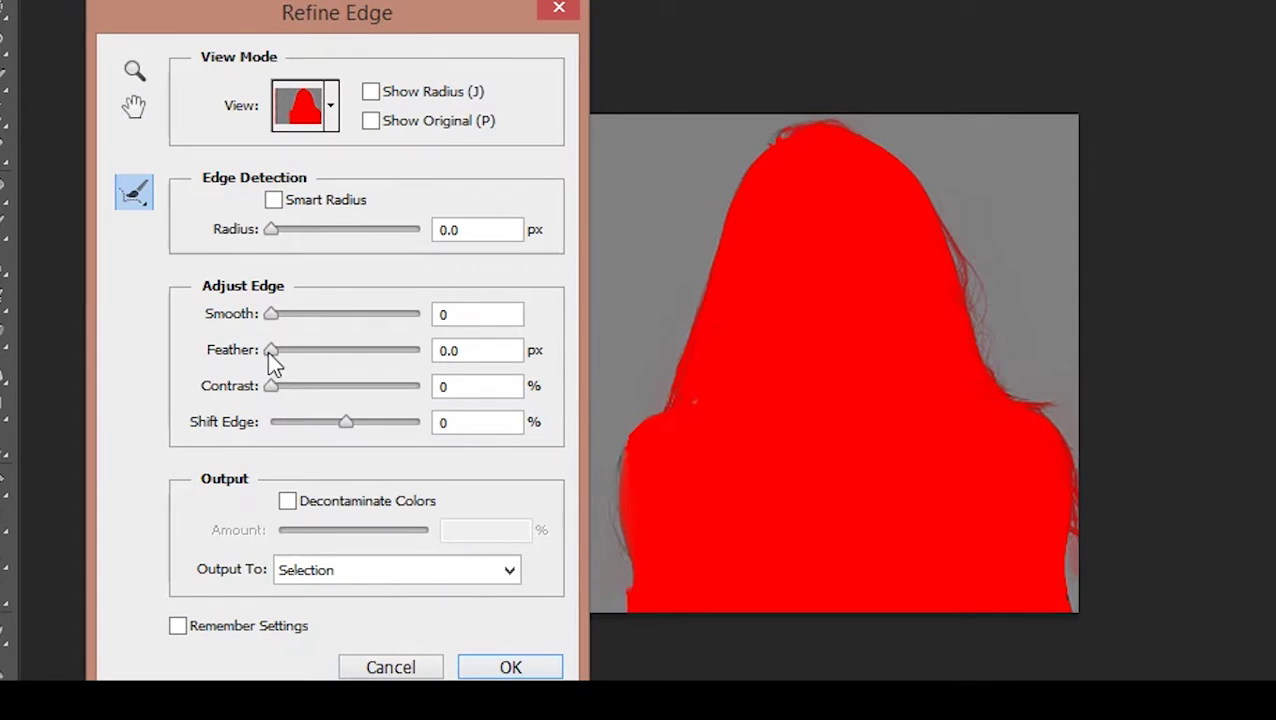
{"action": "left_click_drag", "start_coordinate": [270, 352], "coordinate": [278, 350]}
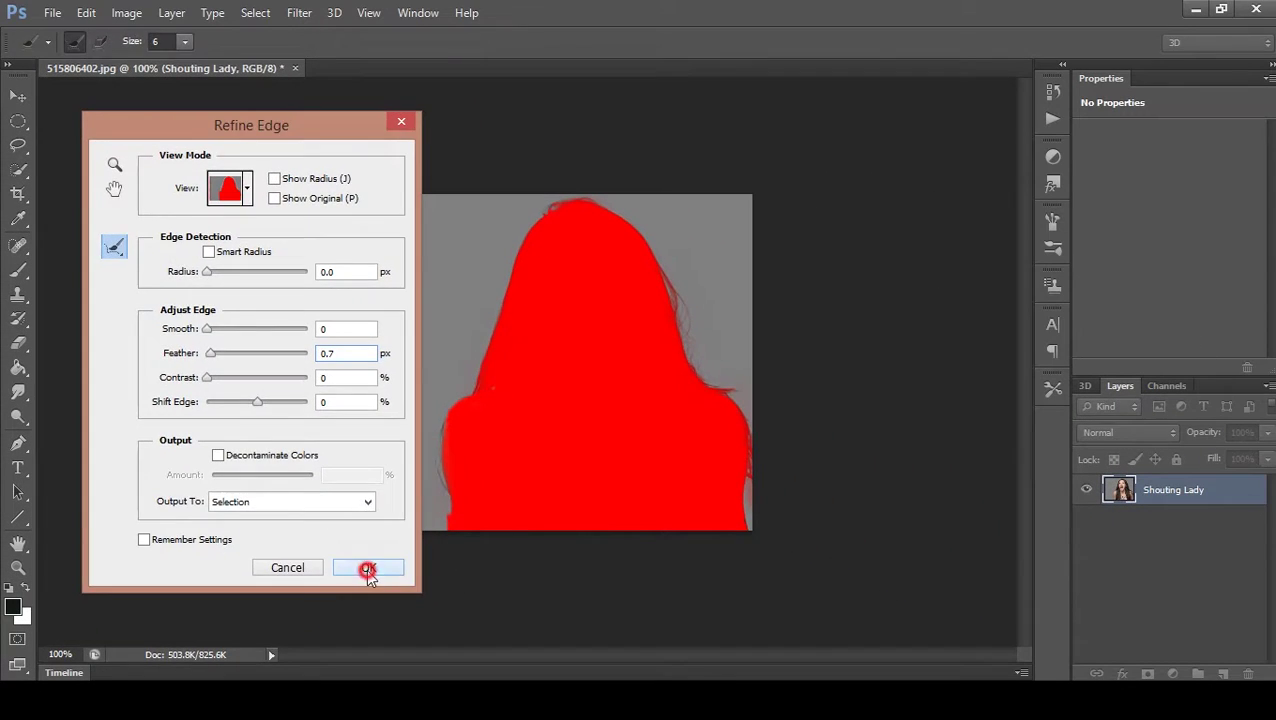
{"action": "left_click", "coordinate": [368, 570]}
- Invert the selection onto the woman, mask out the grey backdrop, and apply the layer mask
{"action": "right_click", "coordinate": [604, 284]}
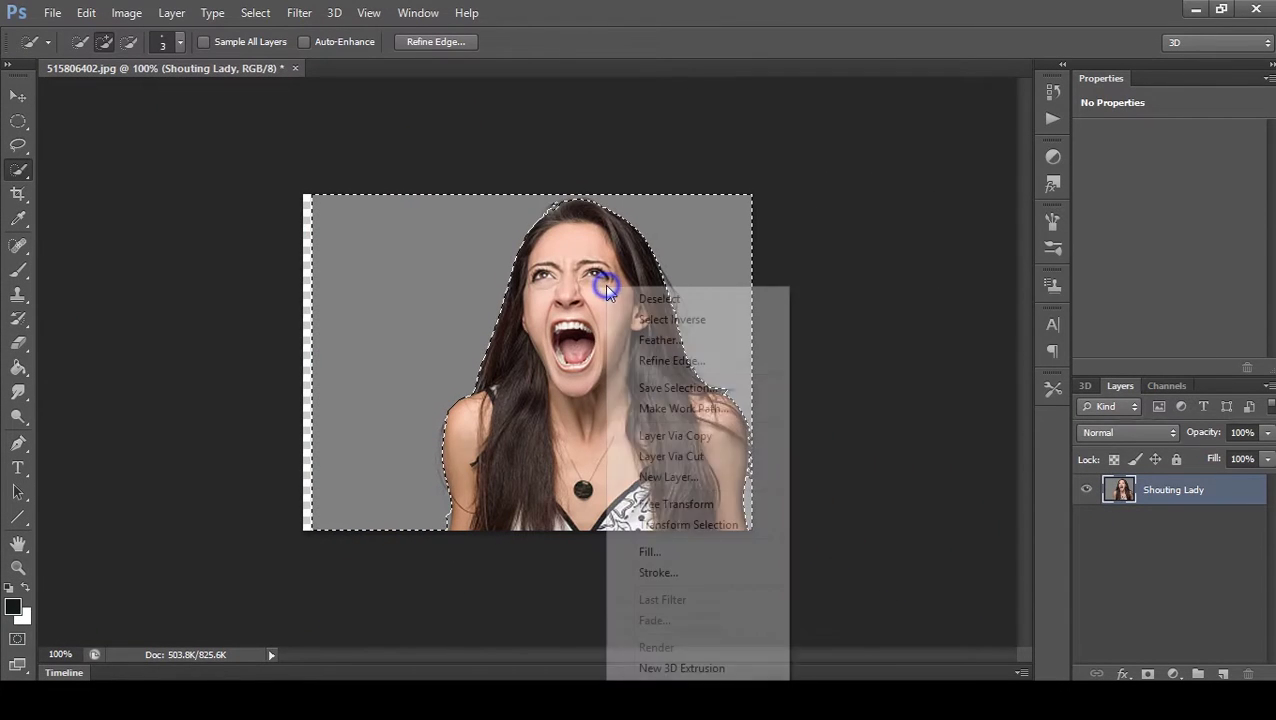
{"action": "left_click", "coordinate": [642, 320]}
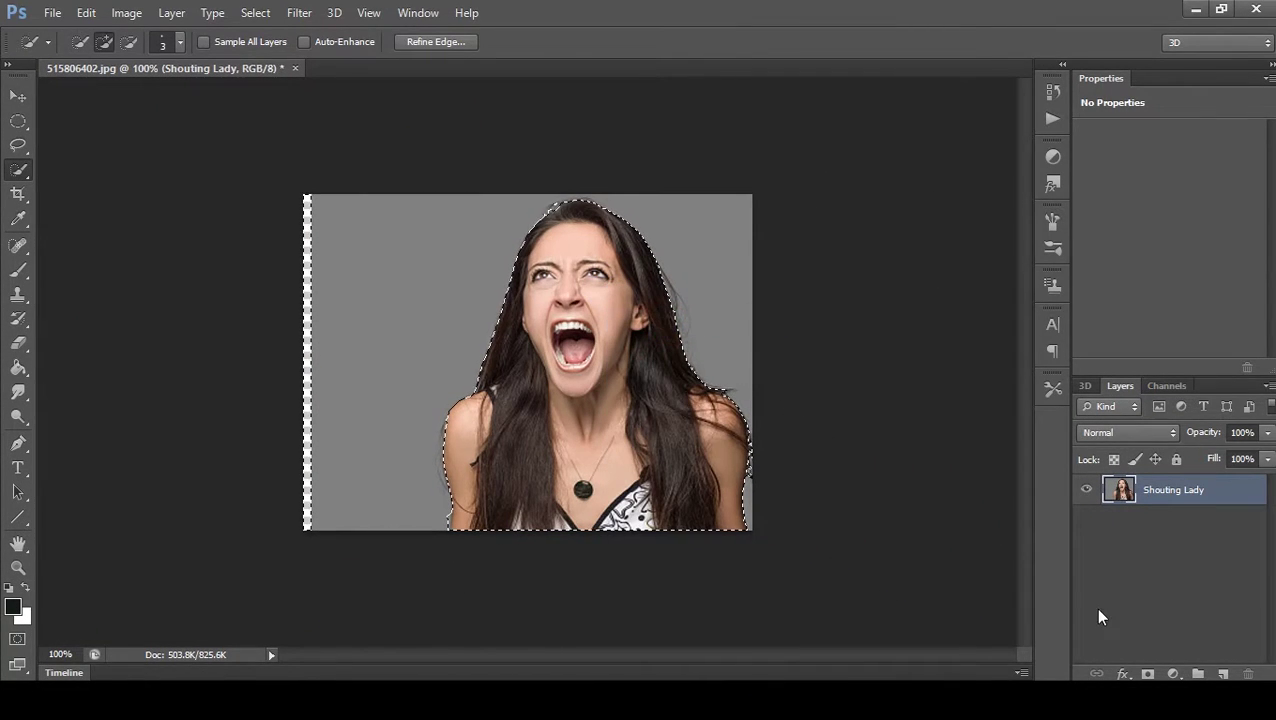
{"action": "left_click", "coordinate": [1147, 674], "text": "alt"}
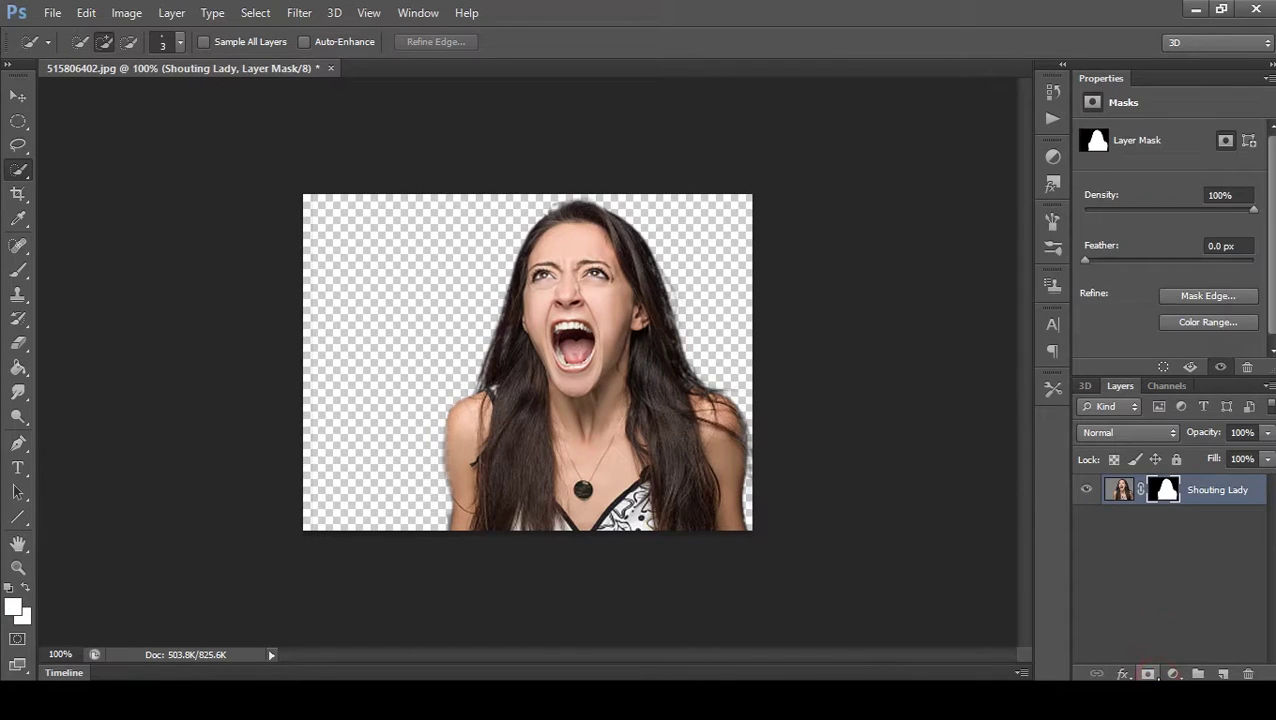
{"action": "left_click", "coordinate": [1168, 491]}
{"action": "right_click", "coordinate": [1172, 497]}
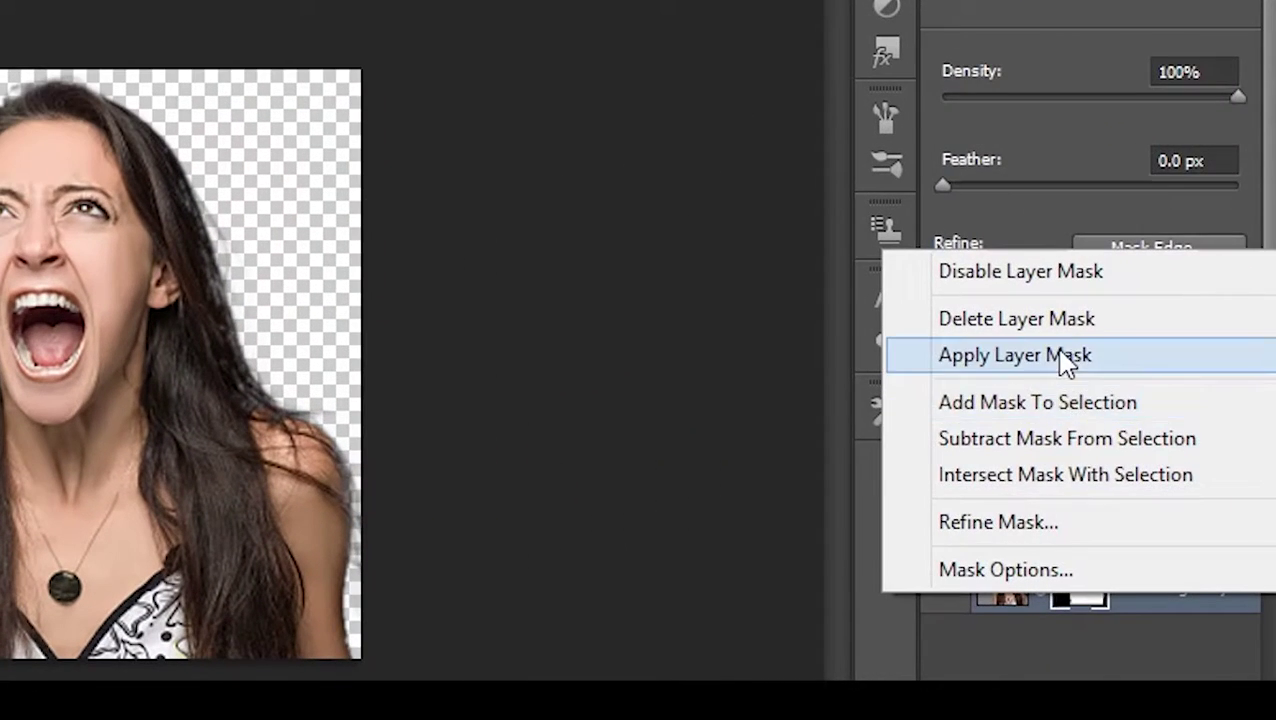
{"action": "left_click", "coordinate": [1153, 356]}
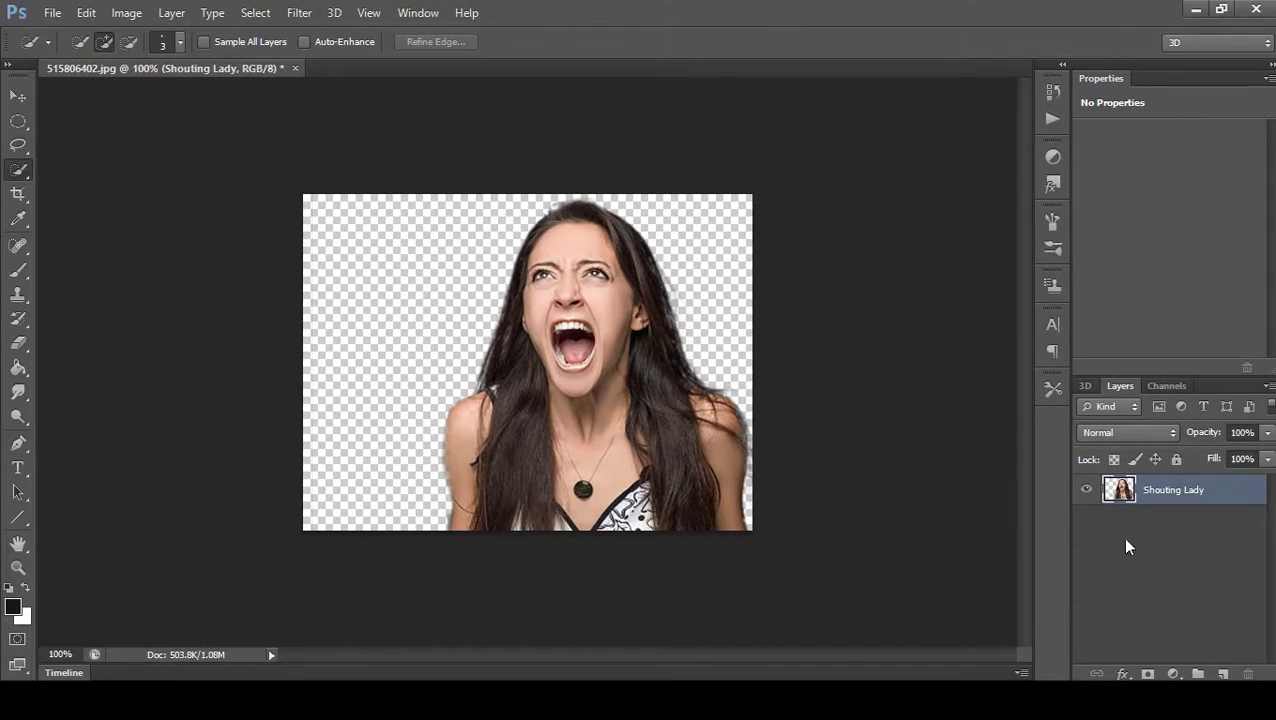
{"action": "left_click", "coordinate": [1155, 587]}
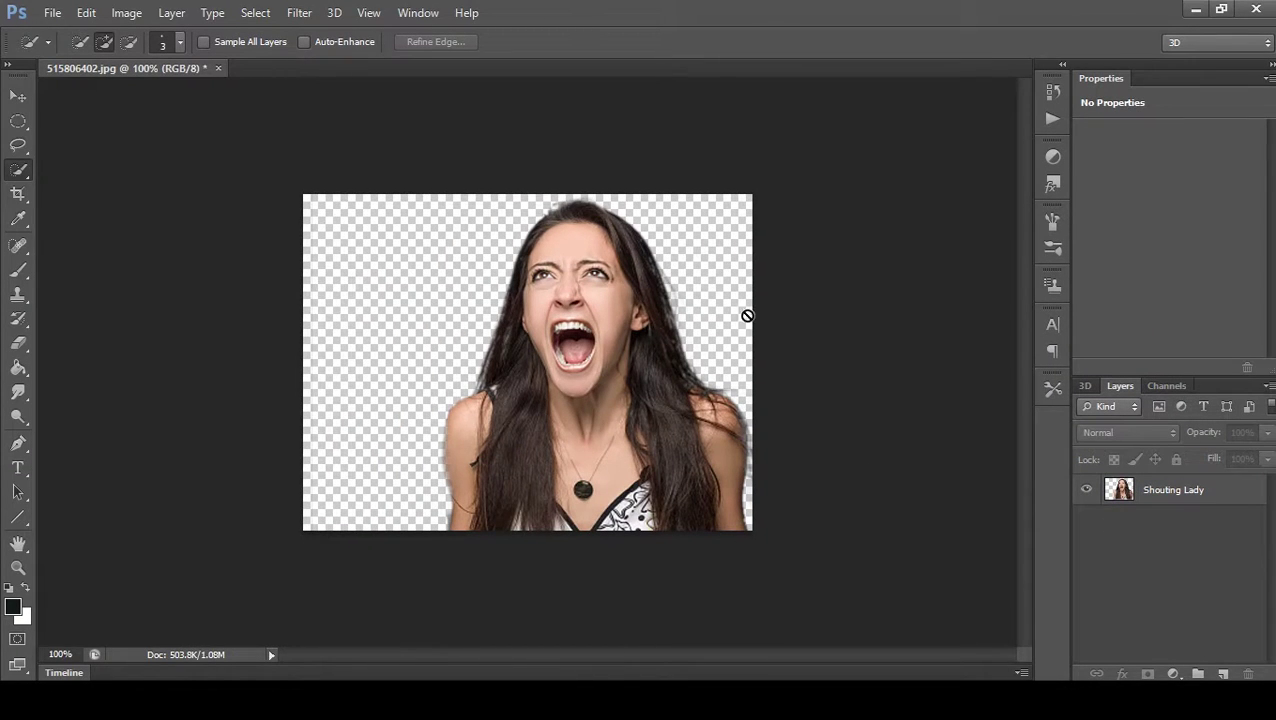
- Add Layer 1 below Shouting Lady and Paint Bucket fill it with black 000000
{"action": "left_click", "coordinate": [1222, 673]}
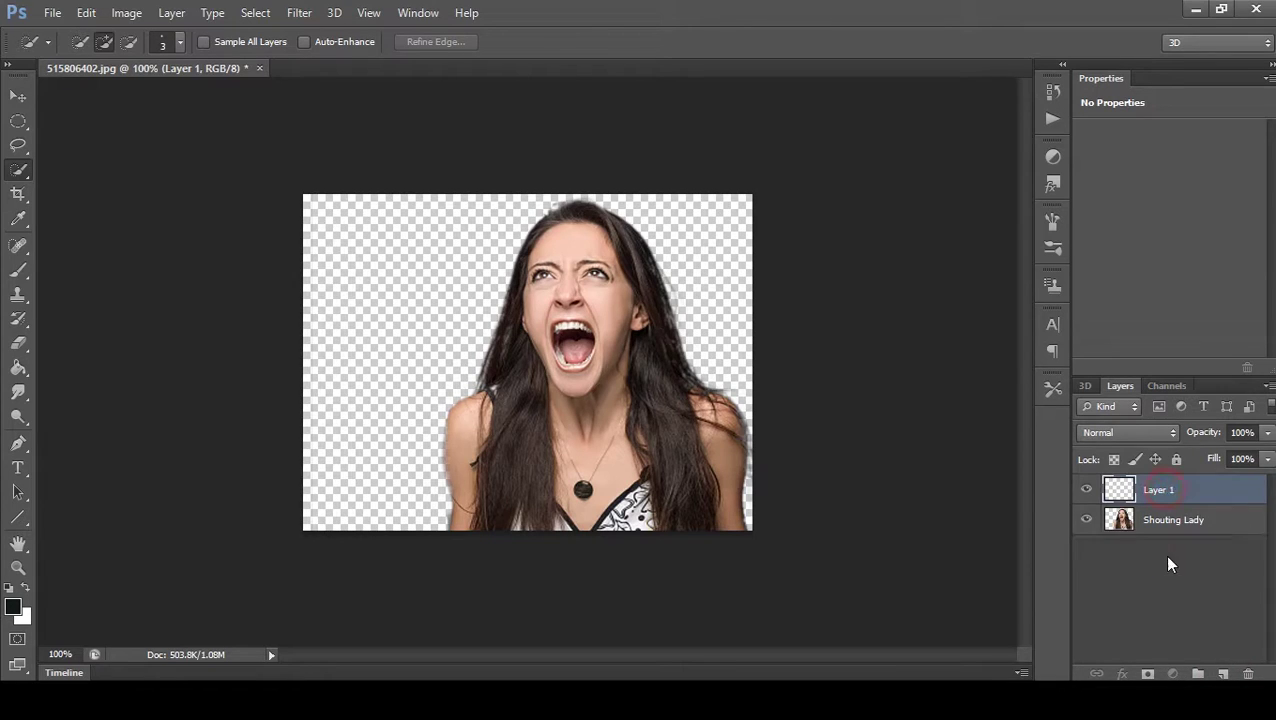
{"action": "left_click_drag", "start_coordinate": [1163, 503], "coordinate": [1168, 560]}
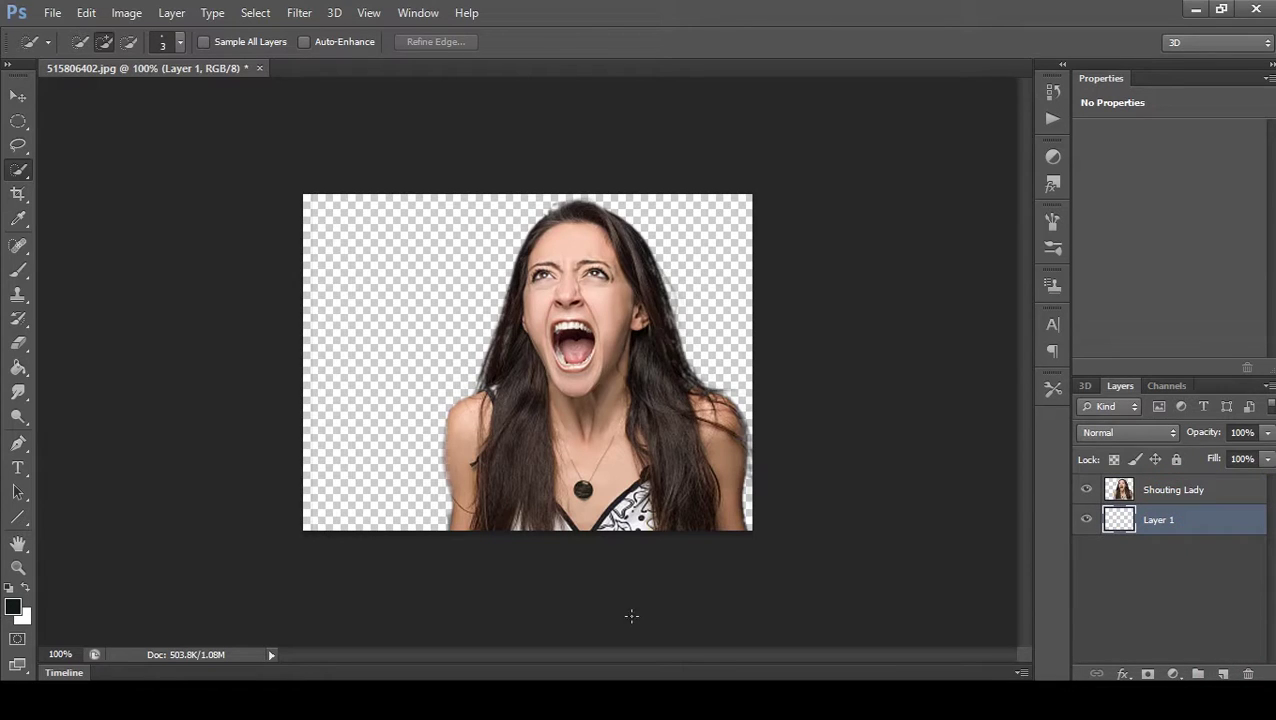
{"action": "left_click", "coordinate": [22, 372]}
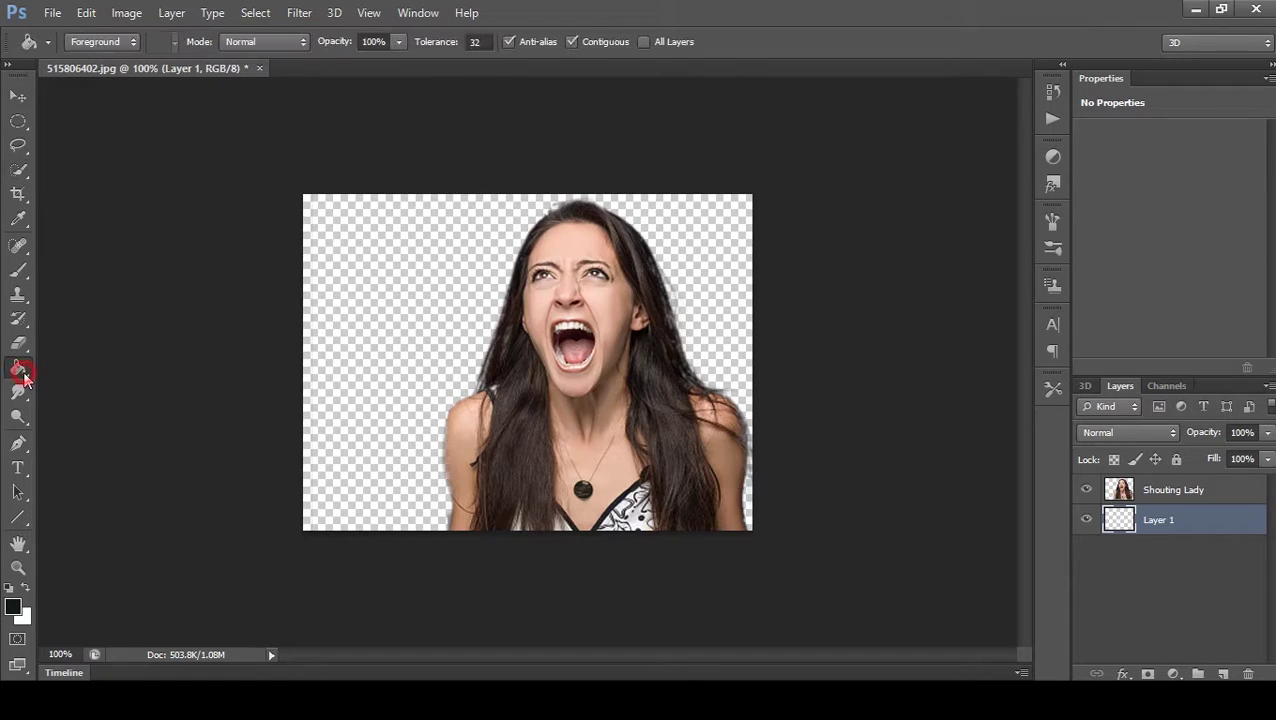
{"action": "left_click", "coordinate": [13, 606]}
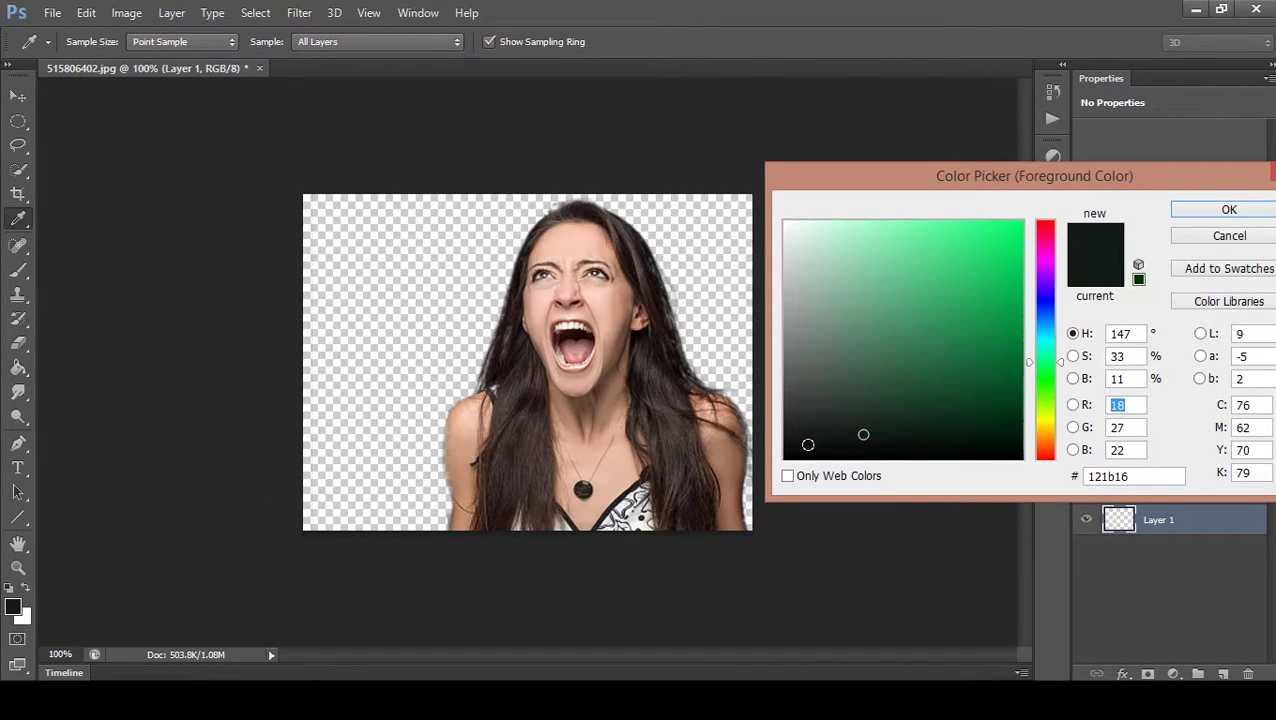
{"action": "left_click_drag", "start_coordinate": [808, 444], "coordinate": [724, 467]}
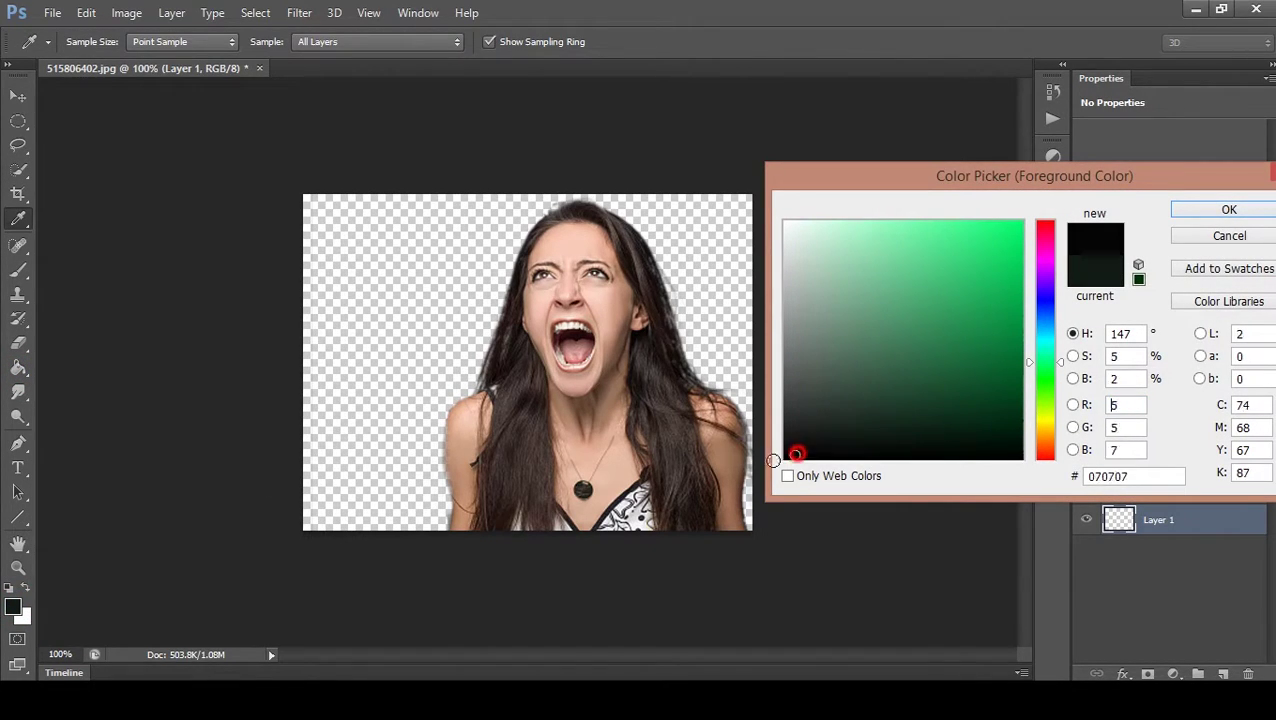
{"action": "left_click", "coordinate": [1215, 211]}
{"action": "left_click", "coordinate": [418, 252]}
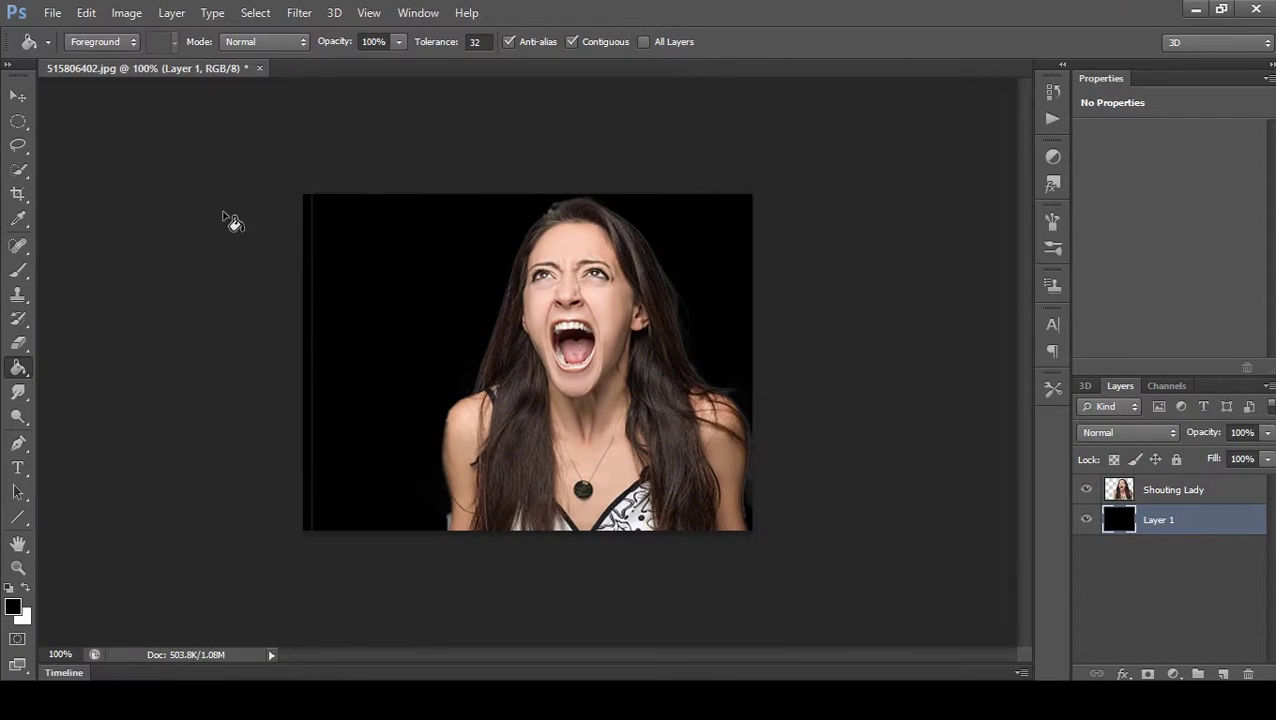
- Erase the stray pixels at the bottom-left and the thin white line along the left edge
{"action": "left_click", "coordinate": [22, 345]}
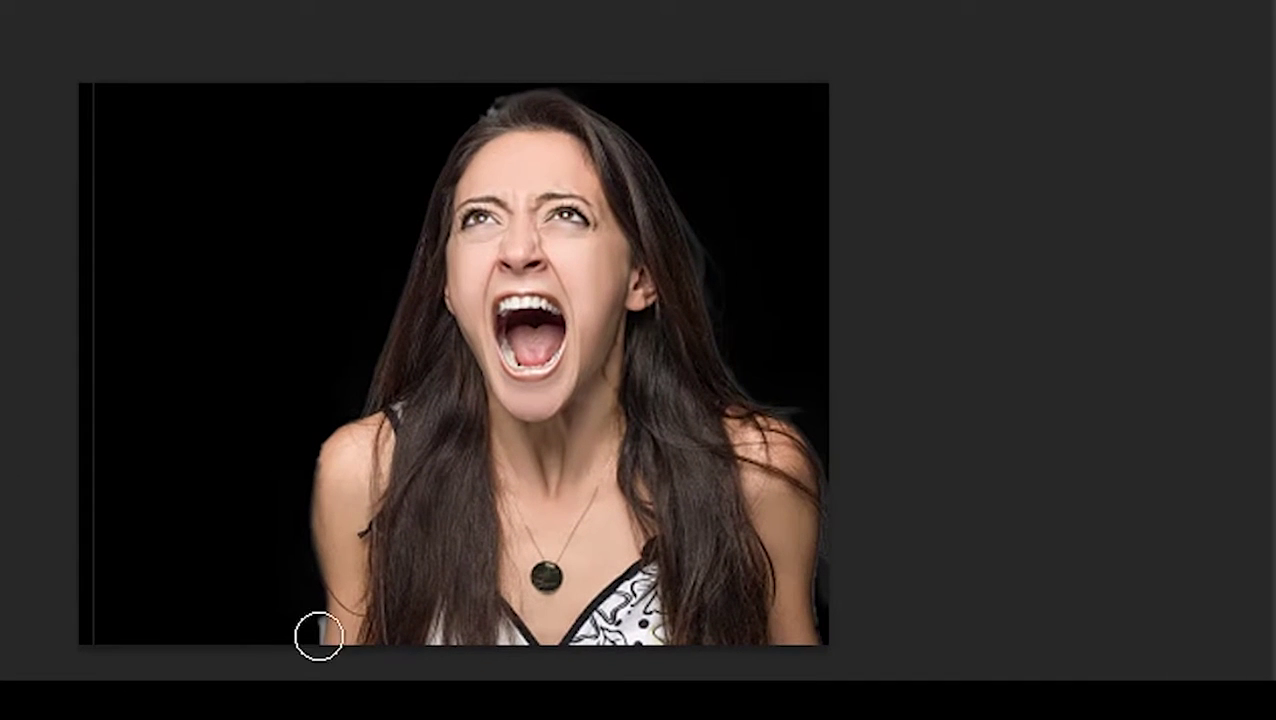
{"action": "left_click", "coordinate": [302, 624]}
{"action": "left_click", "coordinate": [300, 613]}
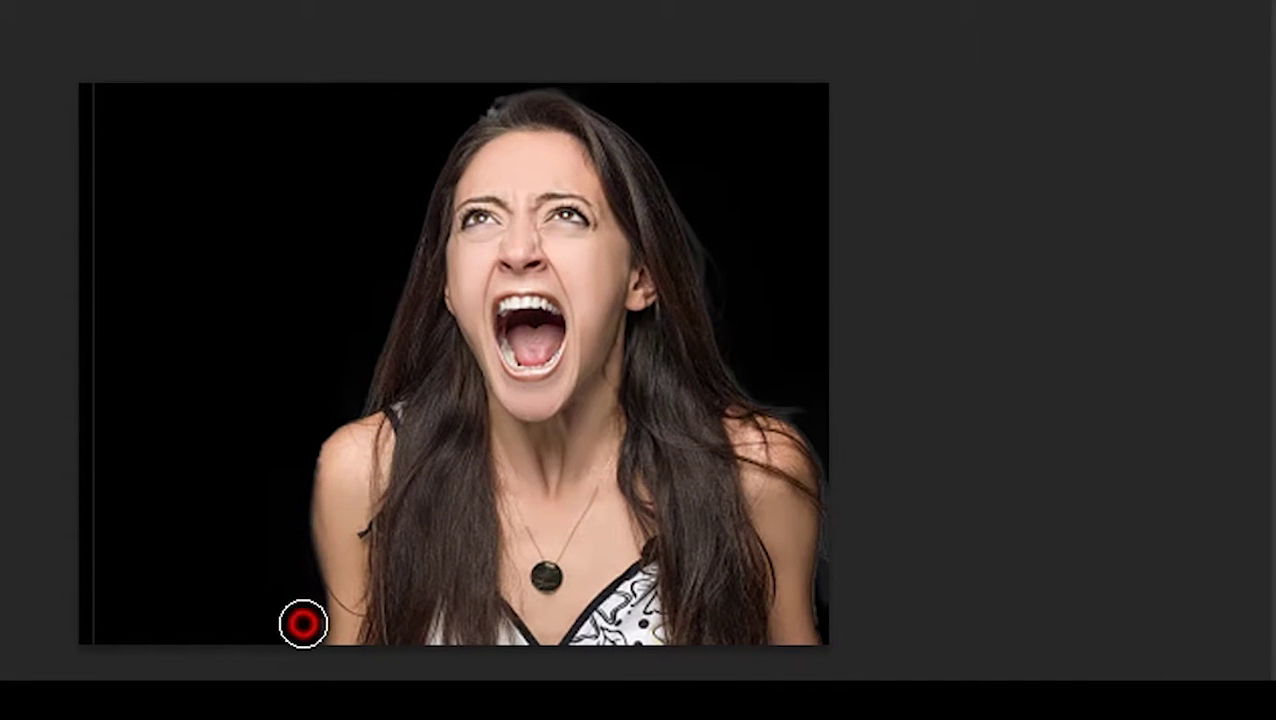
{"action": "left_click", "coordinate": [291, 623]}
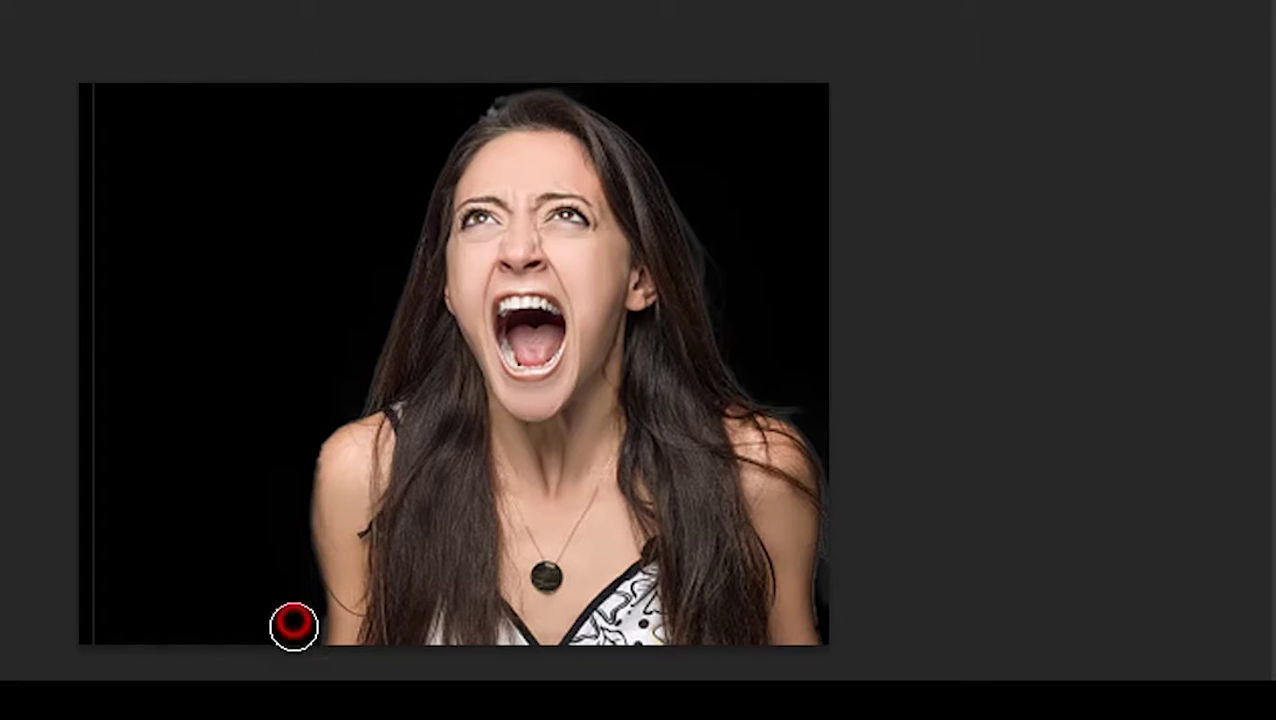
{"action": "left_click", "coordinate": [299, 623]}
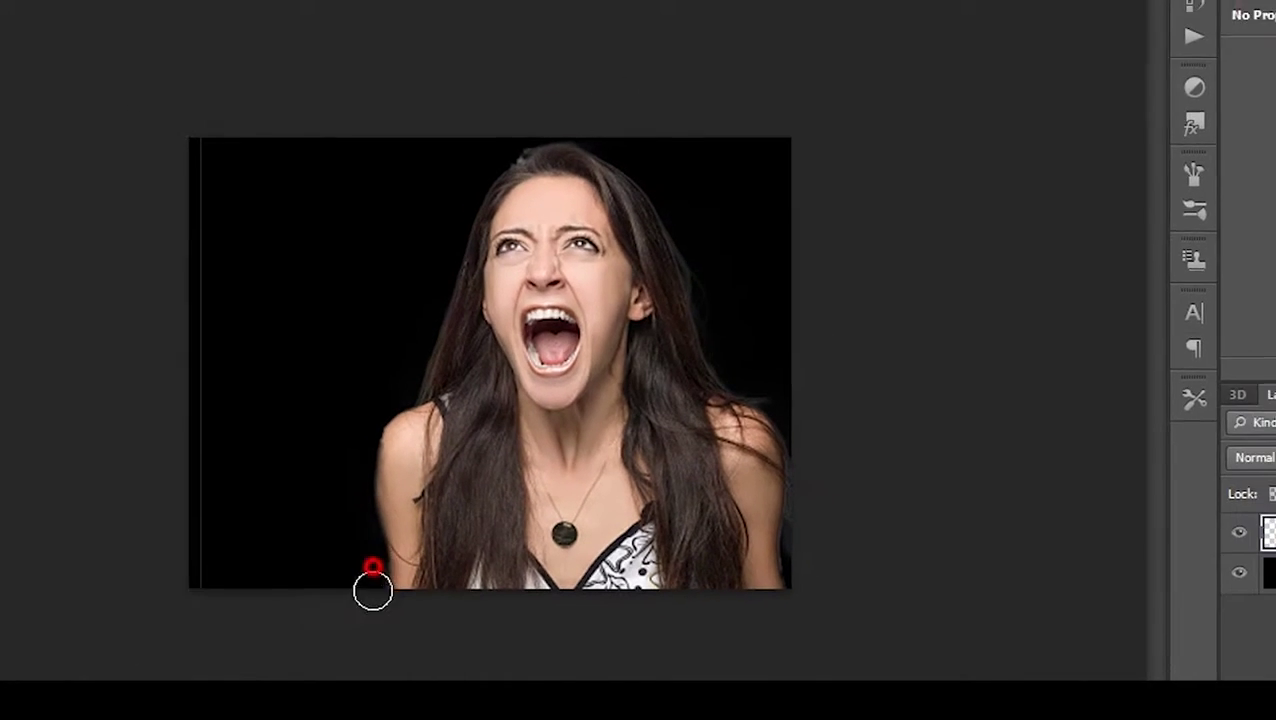
{"action": "left_click_drag", "start_coordinate": [309, 375], "coordinate": [313, 340]}
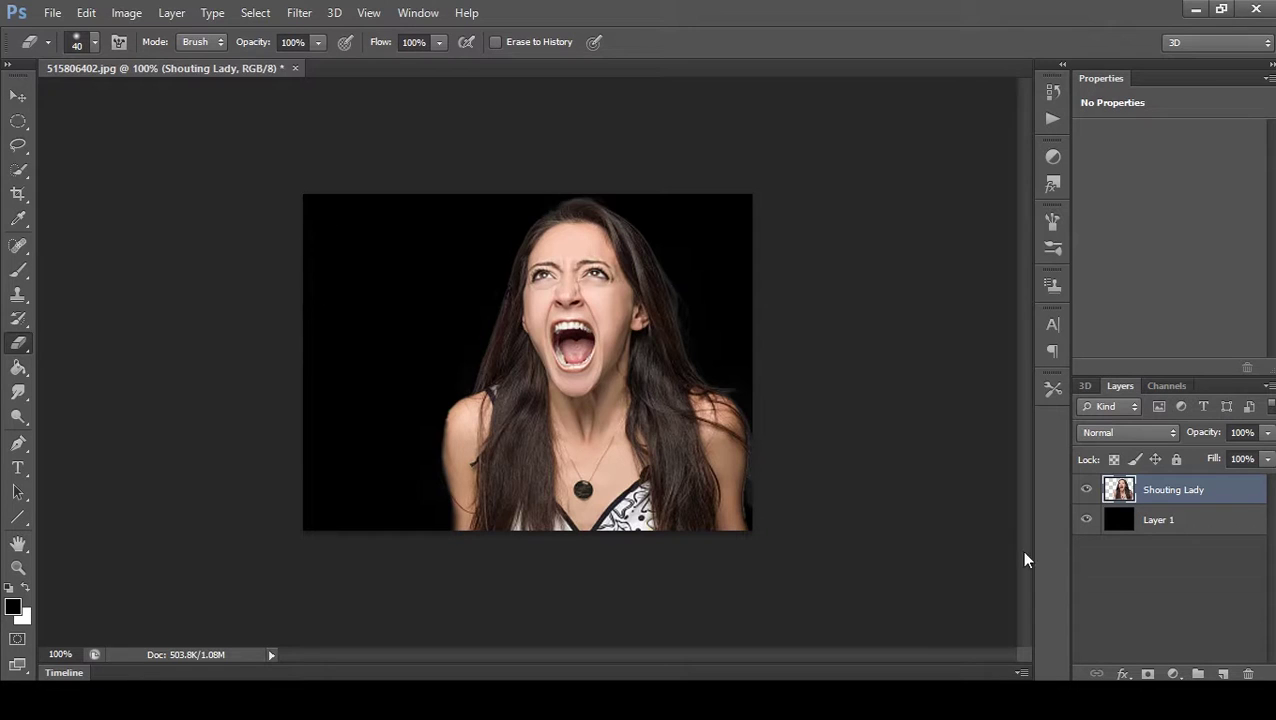
{"action": "left_click", "coordinate": [1168, 520]}
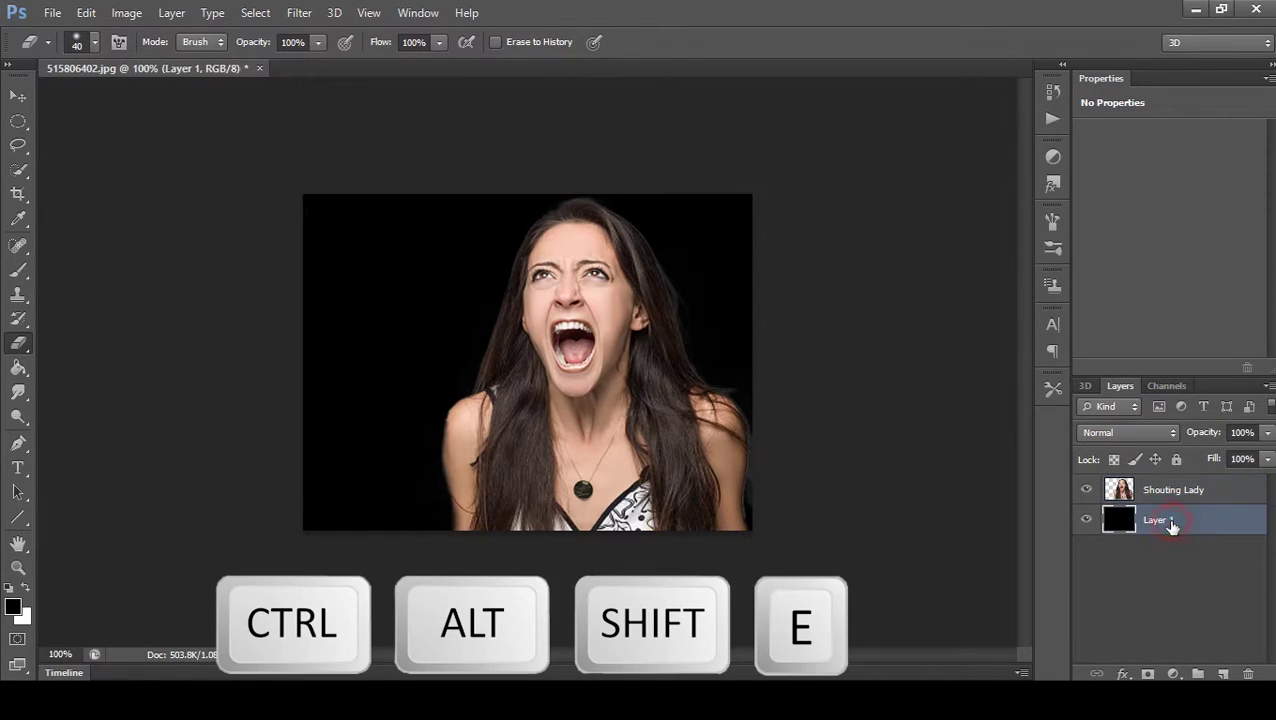
{"action": "left_click", "coordinate": [1184, 590]}
- Stamp visible layers into Layer 2, delete the old Shouting Lady, and rename Layer 2 Shouting Lady
{"action": "key", "text": "ctrl+alt+shift+e"}
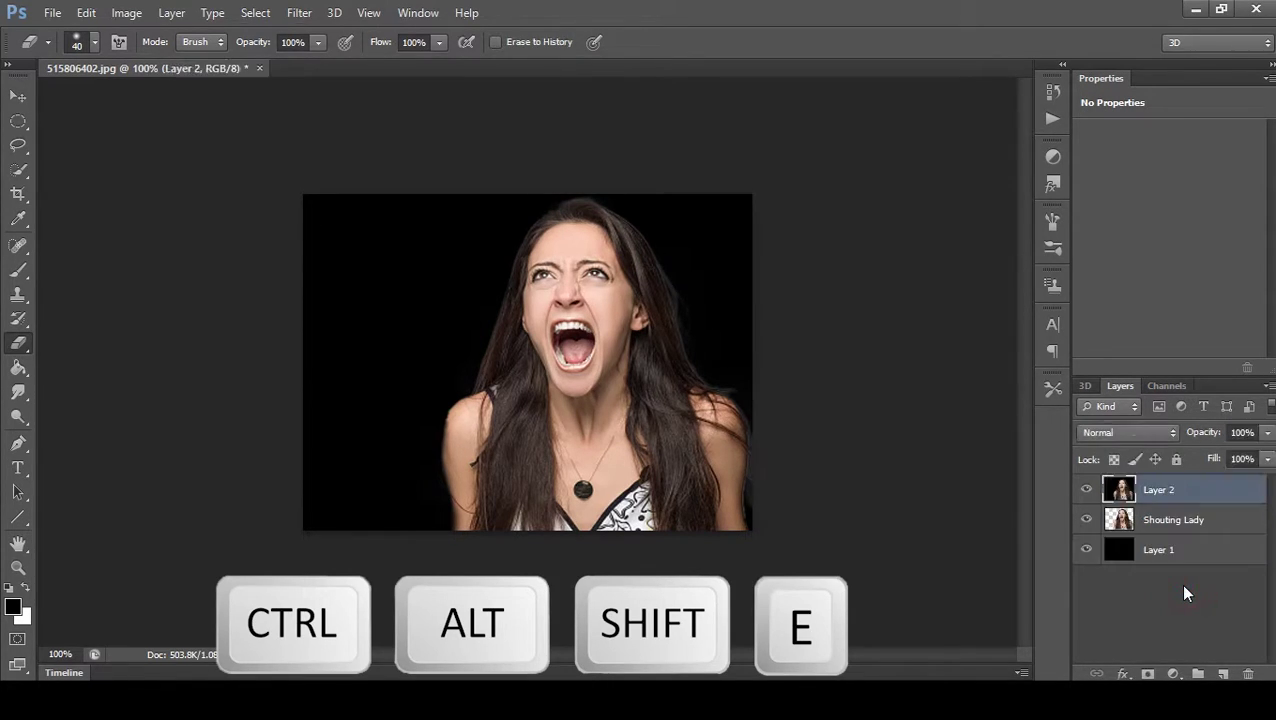
{"action": "left_click", "coordinate": [1180, 521]}
{"action": "key", "text": "Delete"}
{"action": "key", "text": "Delete"}
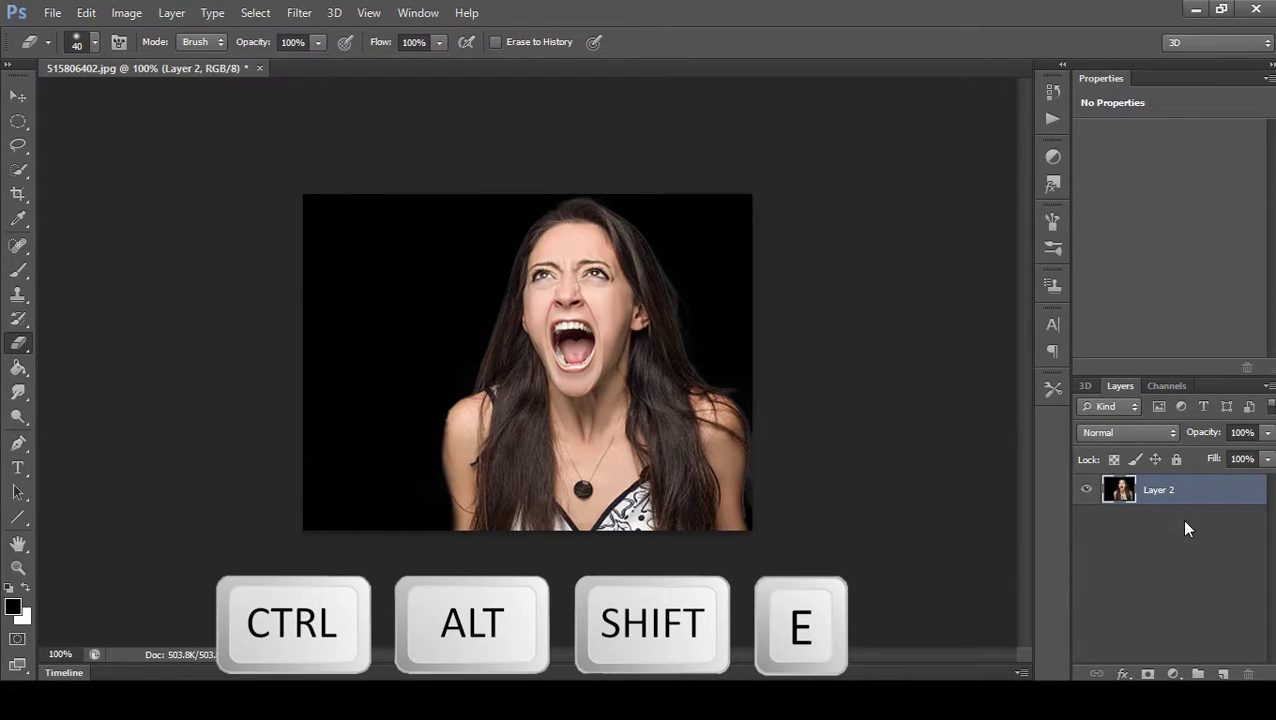
{"action": "right_click", "coordinate": [1155, 492]}
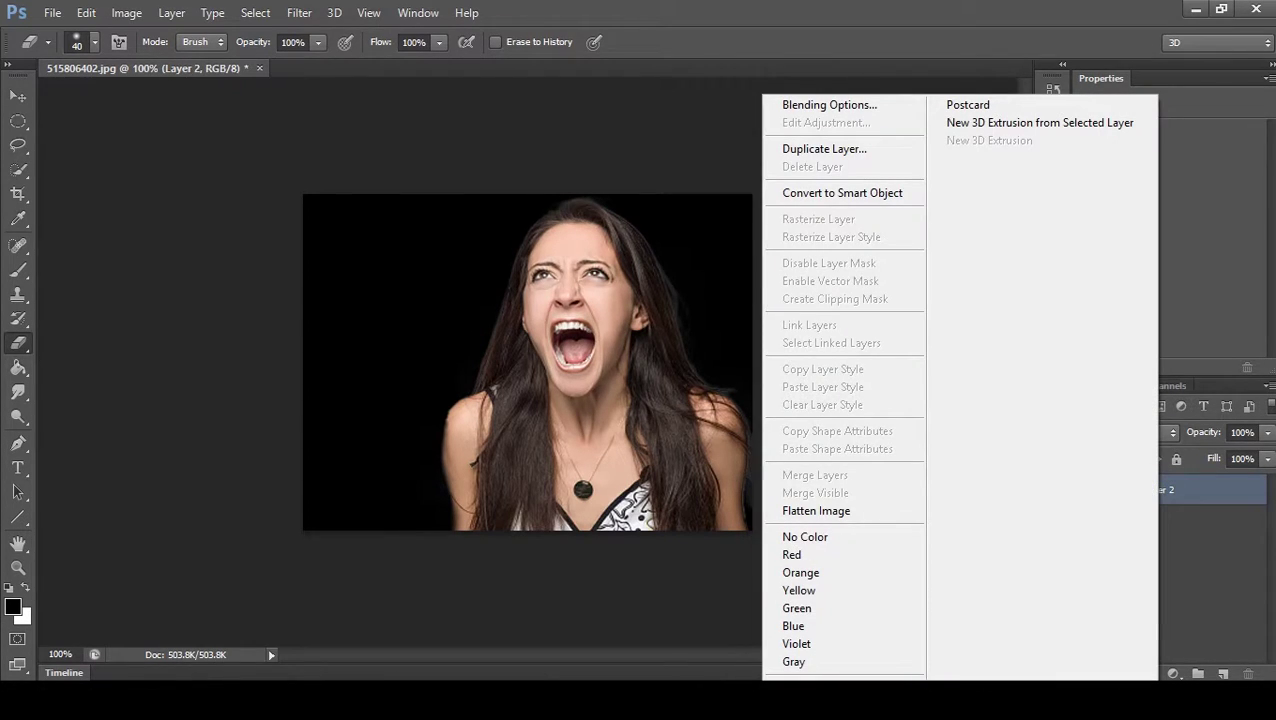
{"action": "left_click", "coordinate": [1225, 584]}
{"action": "double_click", "coordinate": [1171, 494]}
{"action": "type", "text": "Shouting Lady"}
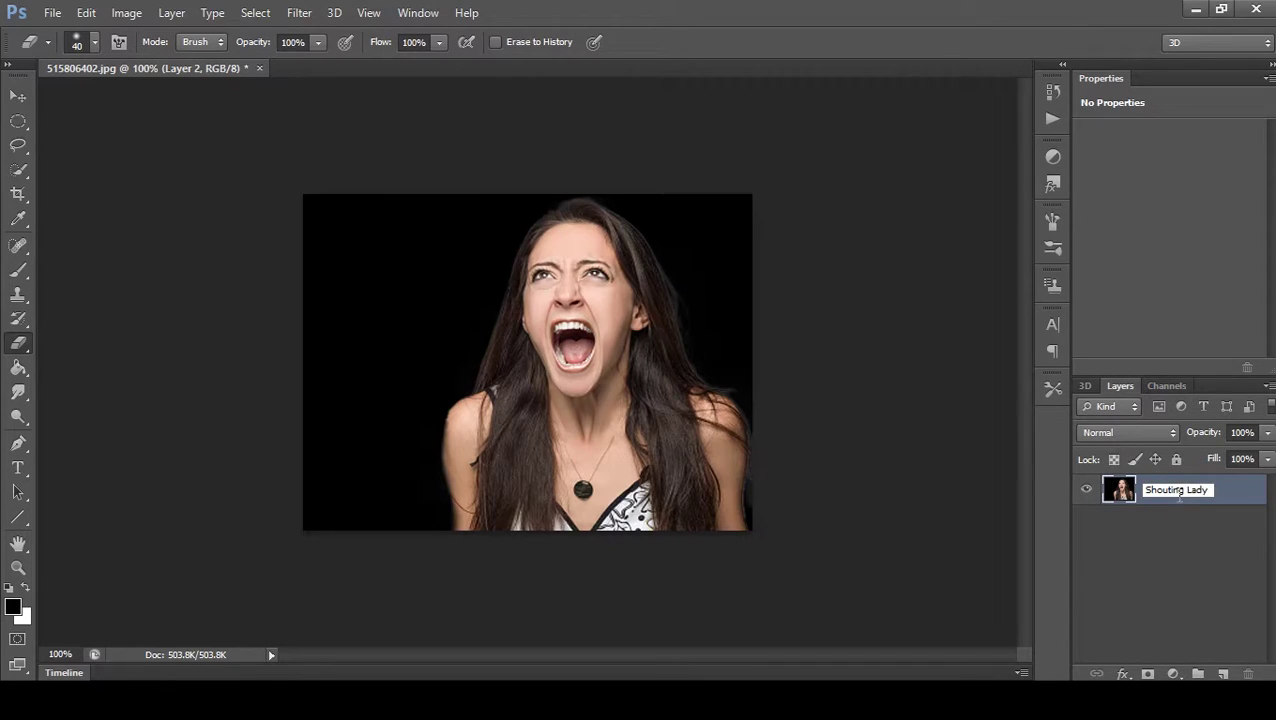
{"action": "left_click", "coordinate": [1183, 550]}
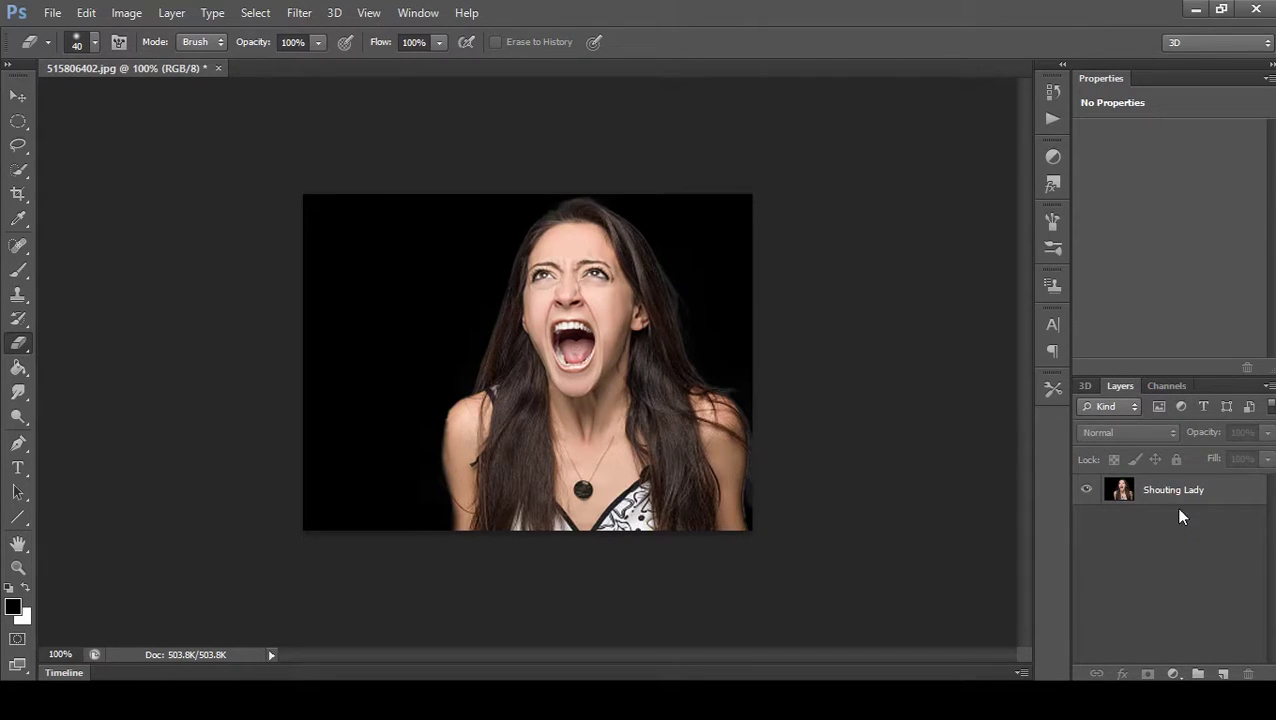
- Duplicate the Shouting Lady layer and rename the copy 'Blur'
{"action": "left_click", "coordinate": [1175, 493]}
{"action": "key", "text": "ctrl+j"}
{"action": "left_click", "coordinate": [1192, 588]}
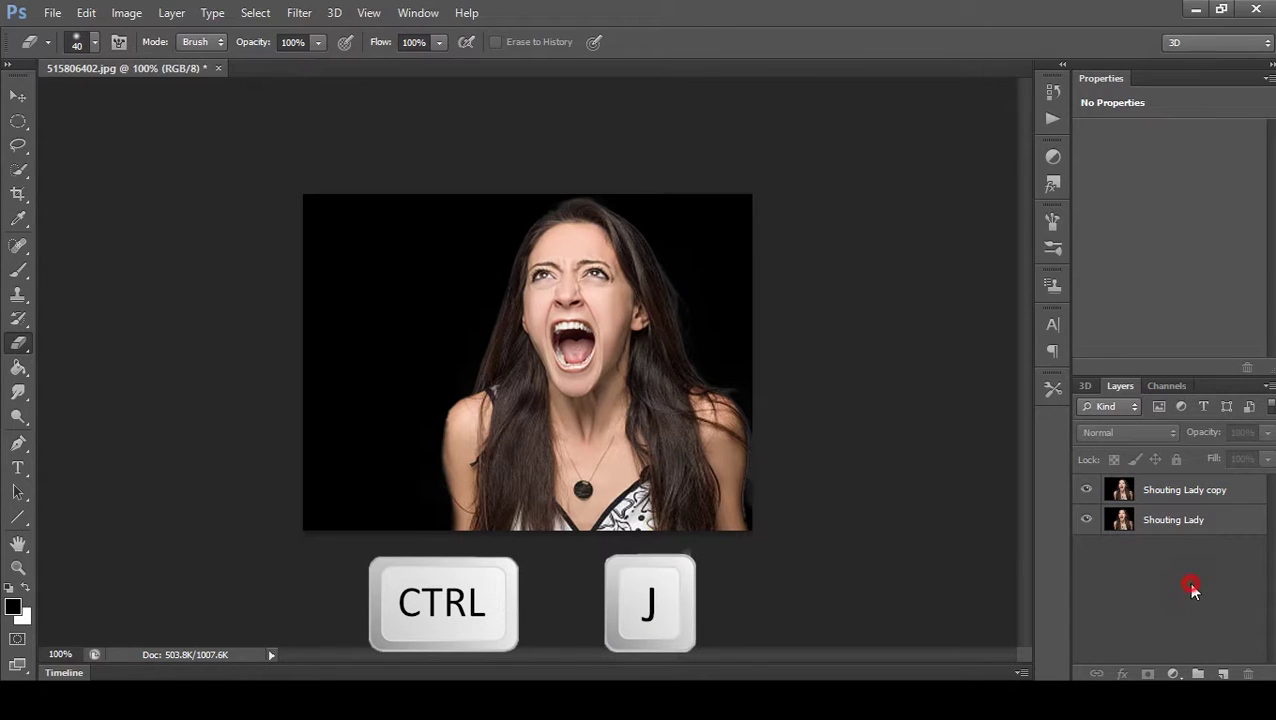
{"action": "left_click", "coordinate": [1178, 492]}
{"action": "right_click", "coordinate": [1178, 492]}
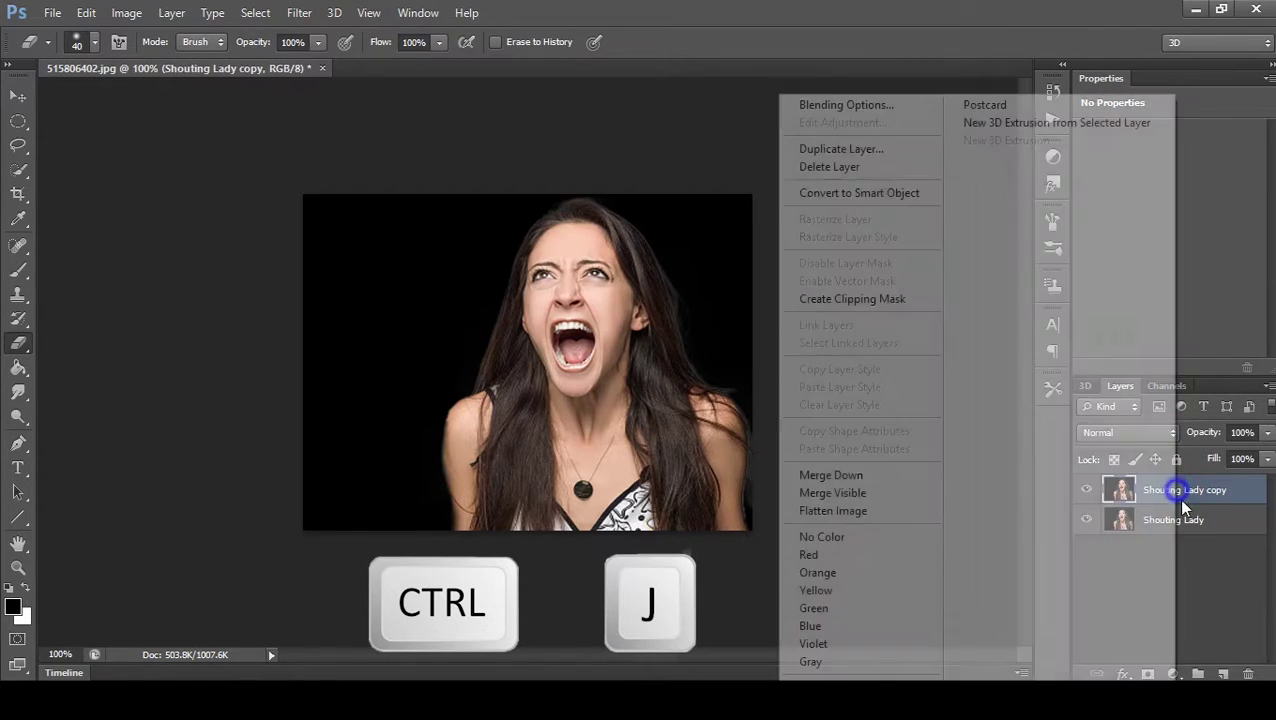
{"action": "double_click", "coordinate": [1184, 490]}
{"action": "type", "text": "Blur"}
{"action": "left_click", "coordinate": [1226, 676]}
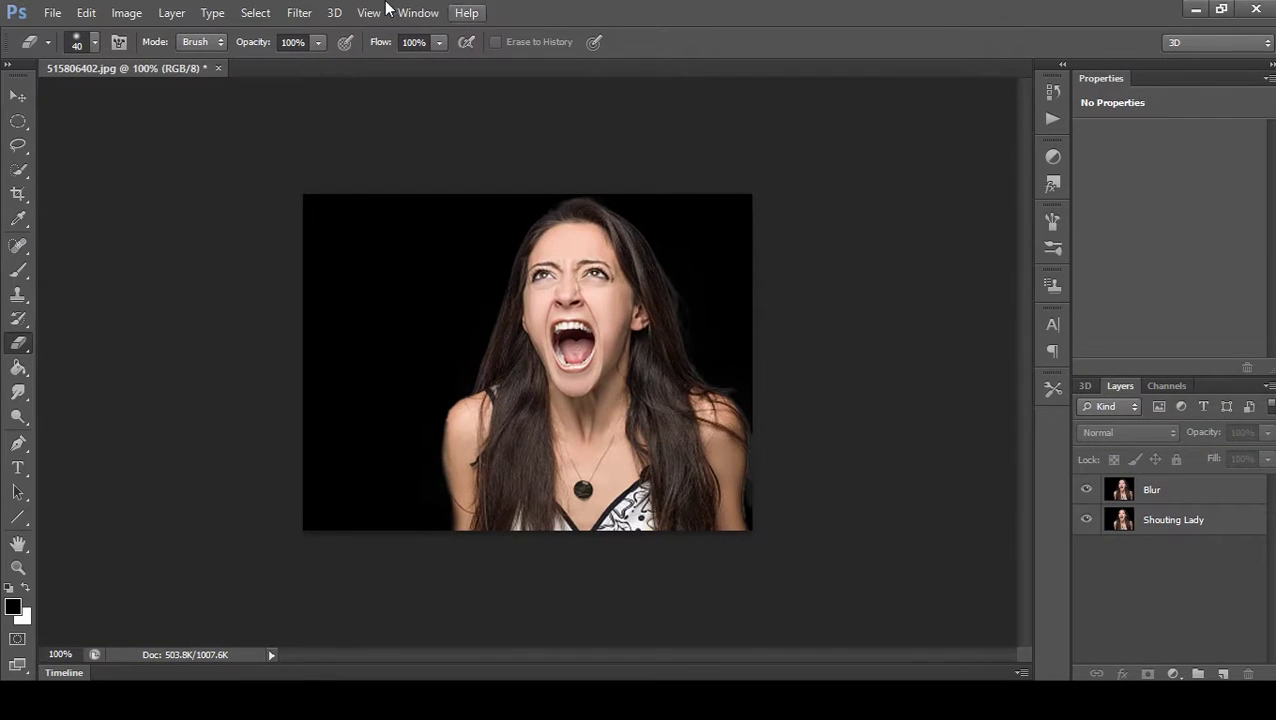
- Apply a Motion Blur filter to the Blur layer
{"action": "left_click", "coordinate": [1166, 497]}
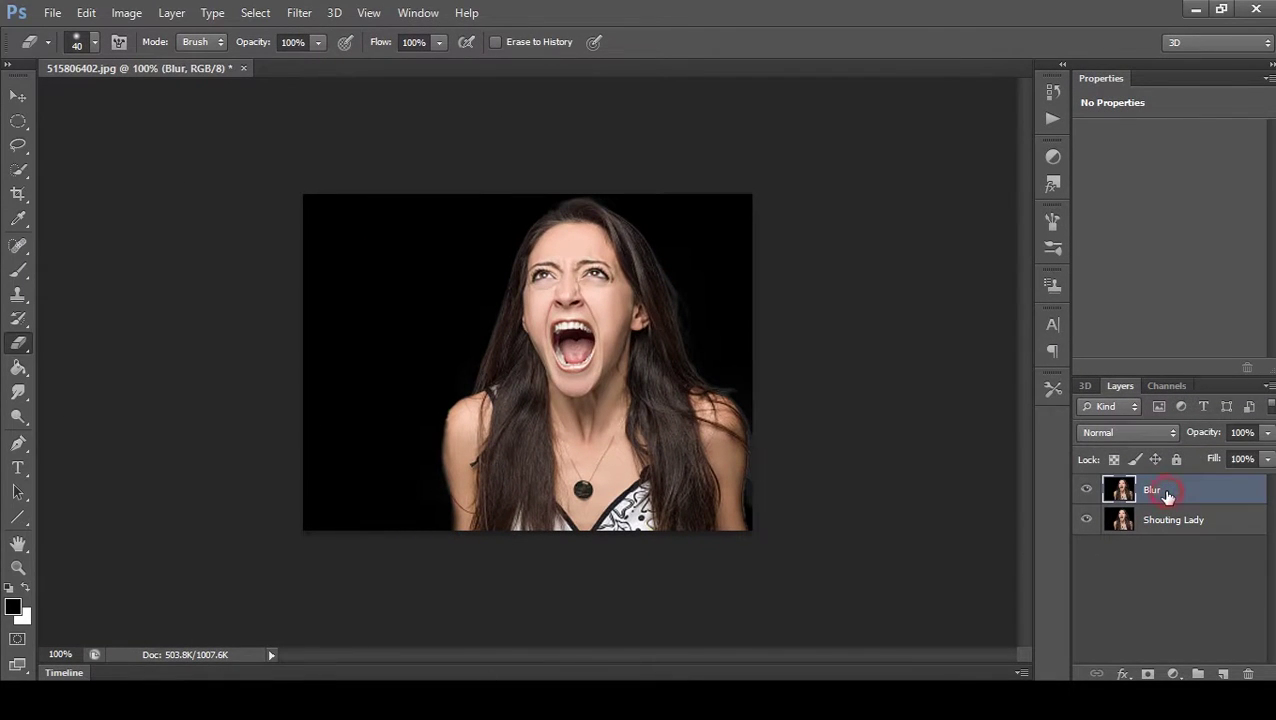
{"action": "left_click", "coordinate": [286, 12]}
{"action": "mouse_move", "coordinate": [308, 202]}
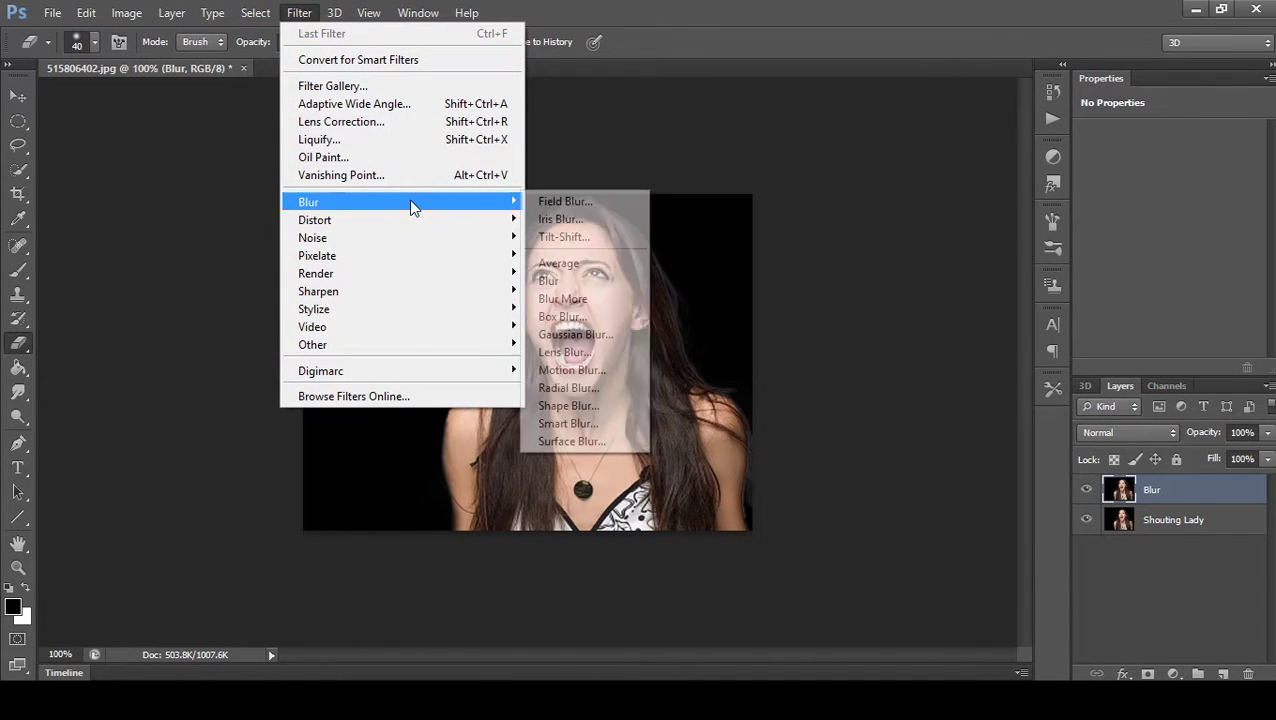
{"action": "left_click", "coordinate": [607, 369]}
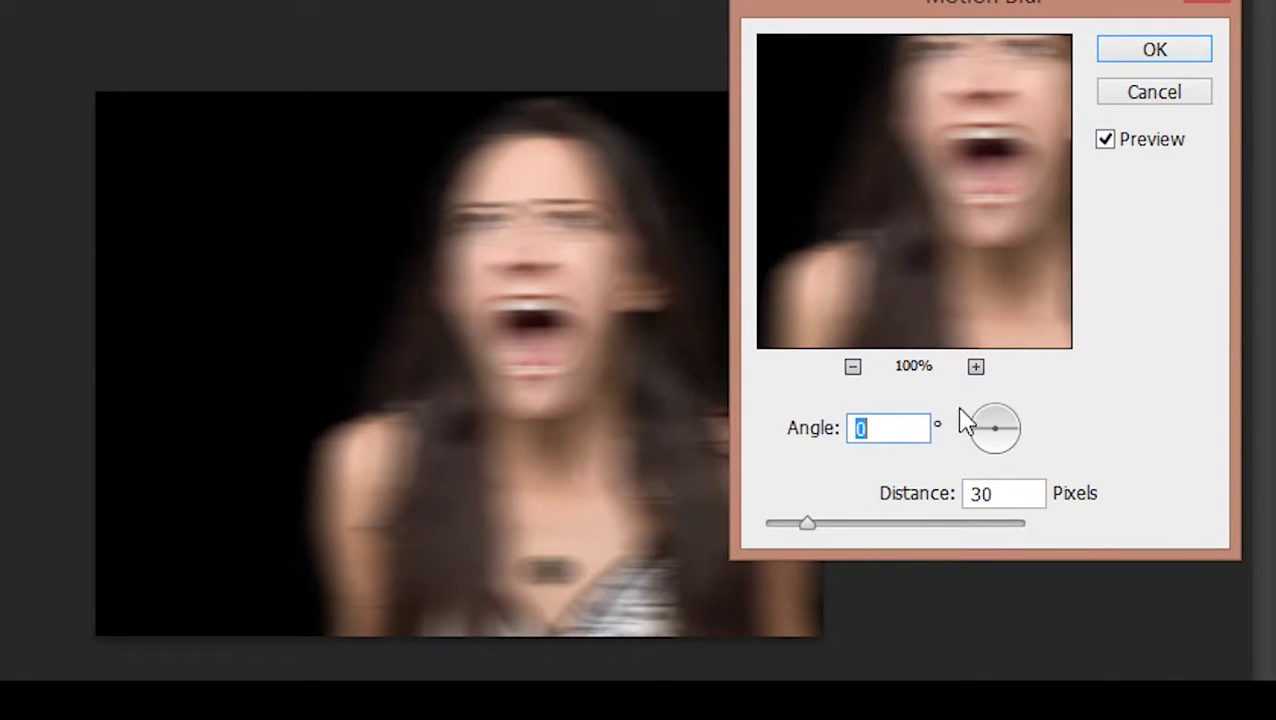
{"action": "left_click", "coordinate": [1186, 54]}
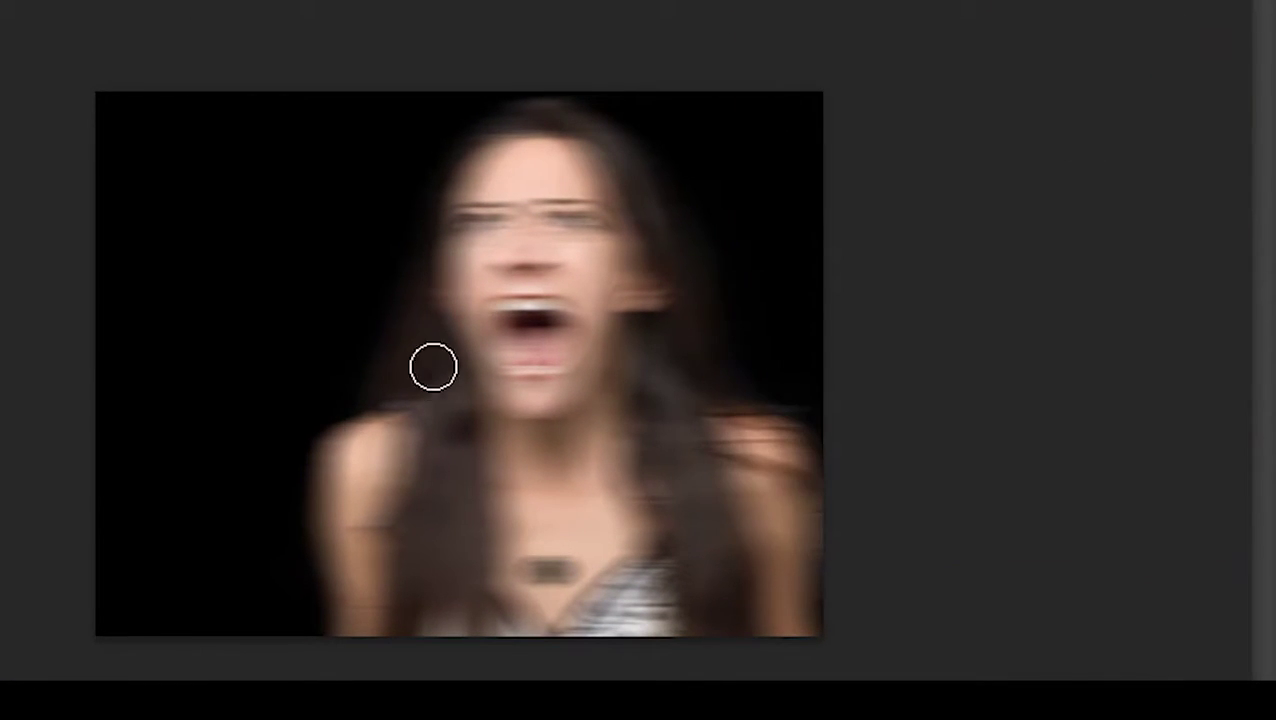
- Erase the blur over the eyes, forehead and mouth, then set eraser opacity to 34%
{"action": "left_click", "coordinate": [494, 229]}
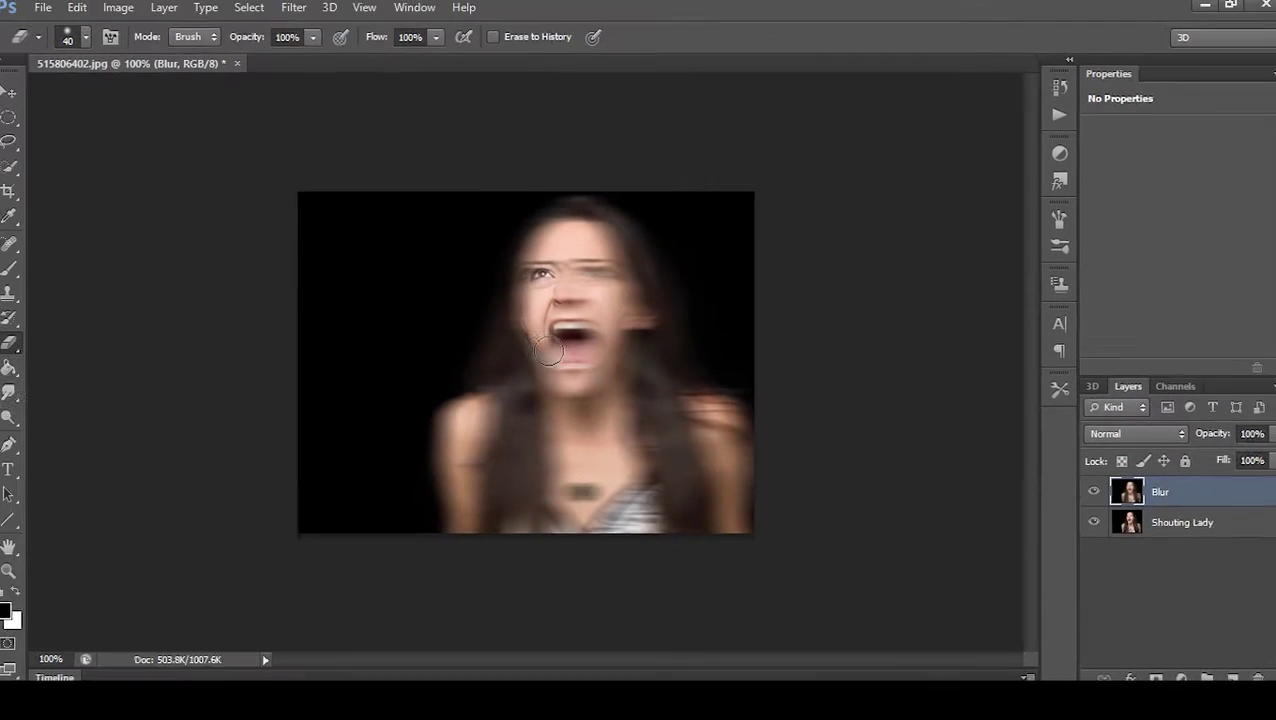
{"action": "mouse_move", "coordinate": [565, 345]}
{"action": "left_mouse_down"}
{"action": "mouse_move", "coordinate": [604, 360]}
{"action": "mouse_move", "coordinate": [608, 342]}
{"action": "left_mouse_up"}
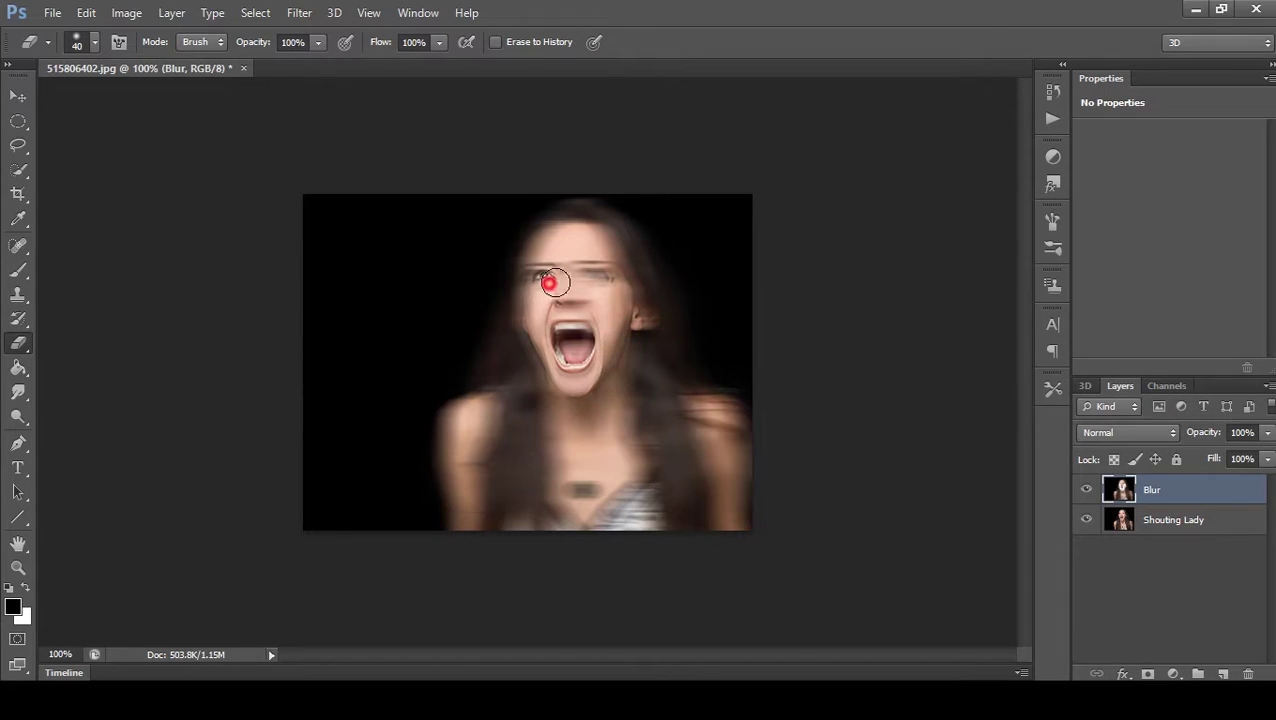
{"action": "left_click_drag", "start_coordinate": [555, 283], "coordinate": [545, 345]}
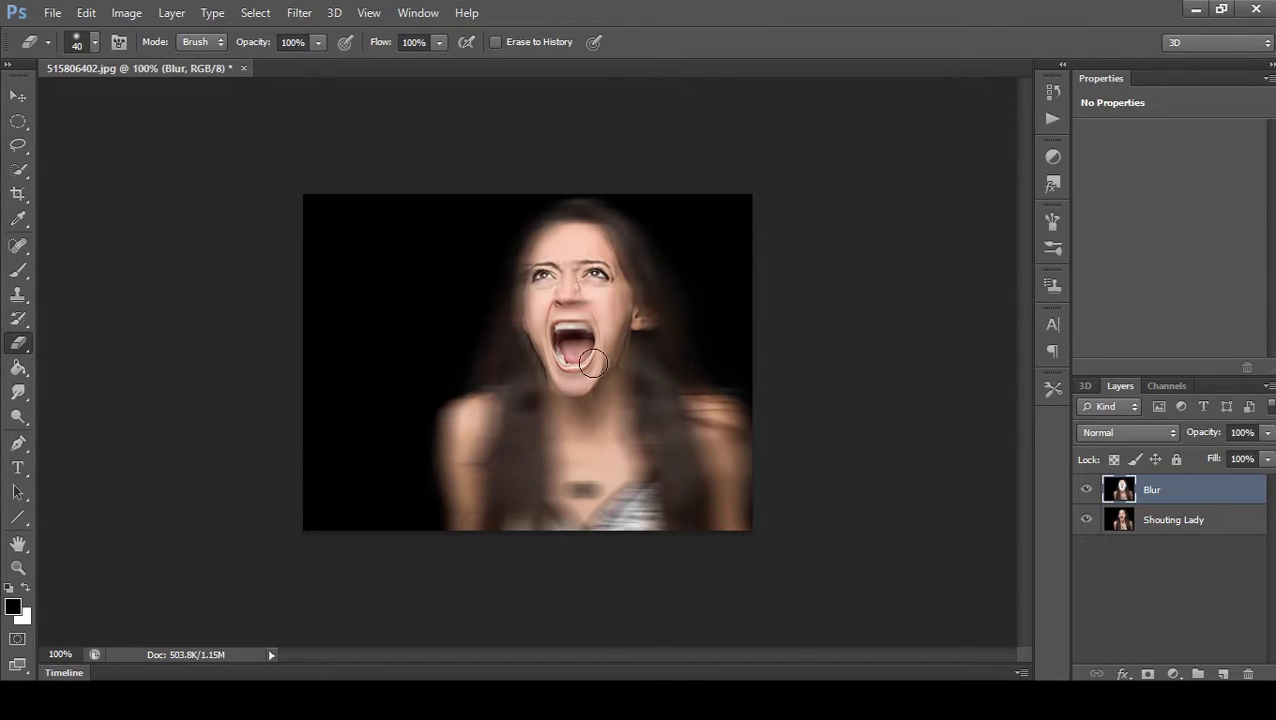
{"action": "mouse_move", "coordinate": [598, 254]}
{"action": "left_mouse_down"}
{"action": "mouse_move", "coordinate": [582, 350]}
{"action": "mouse_move", "coordinate": [583, 515]}
{"action": "left_mouse_up"}
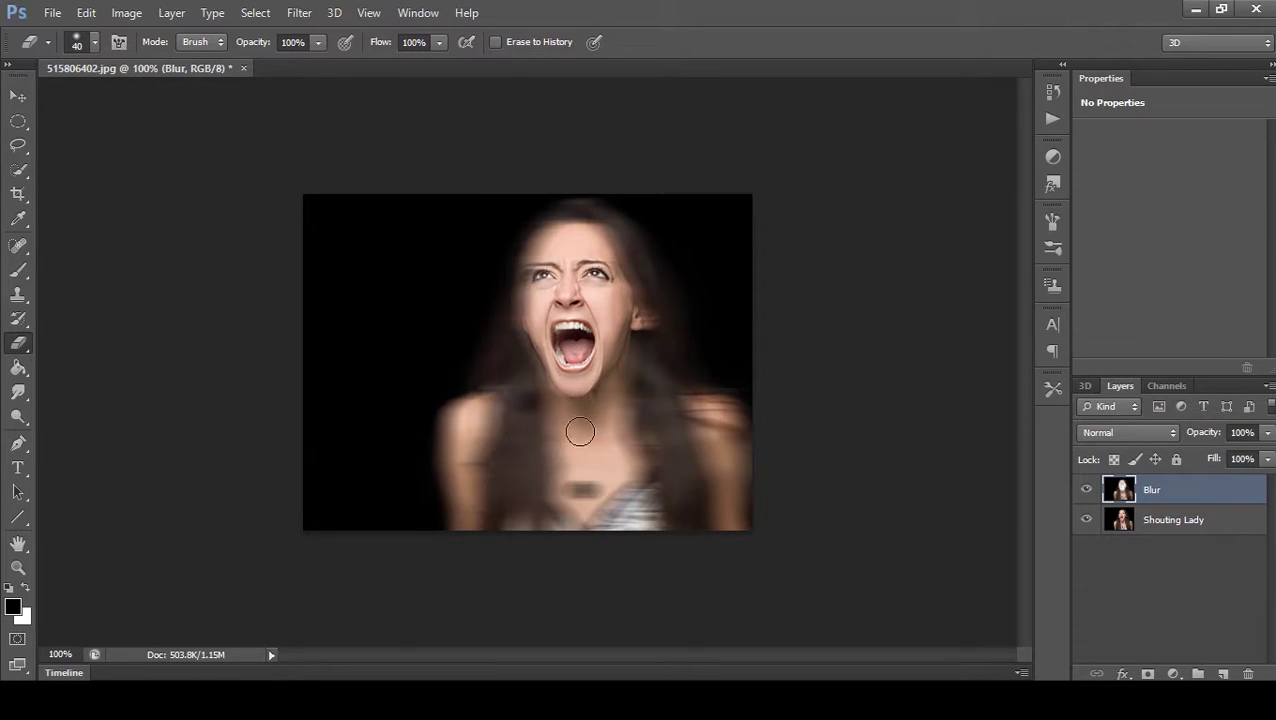
{"action": "key", "text": "3"}
{"action": "key", "text": "4"}
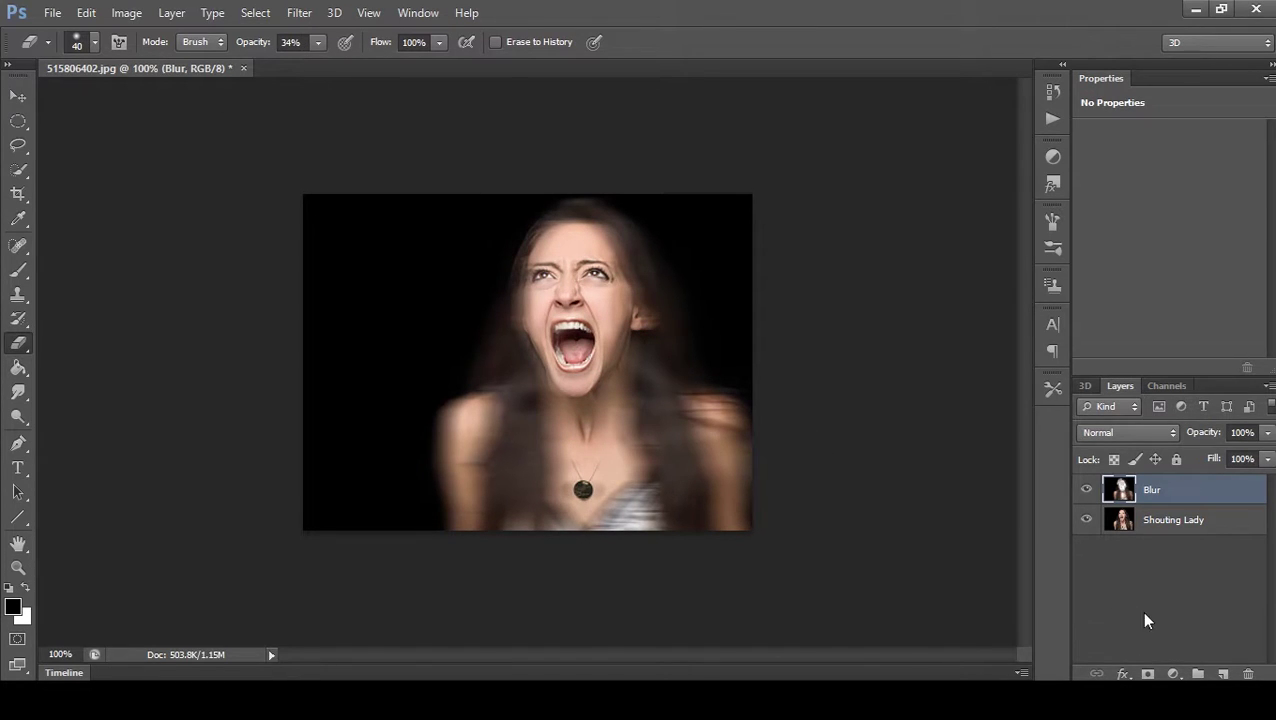
{"action": "left_click", "coordinate": [1183, 597]}
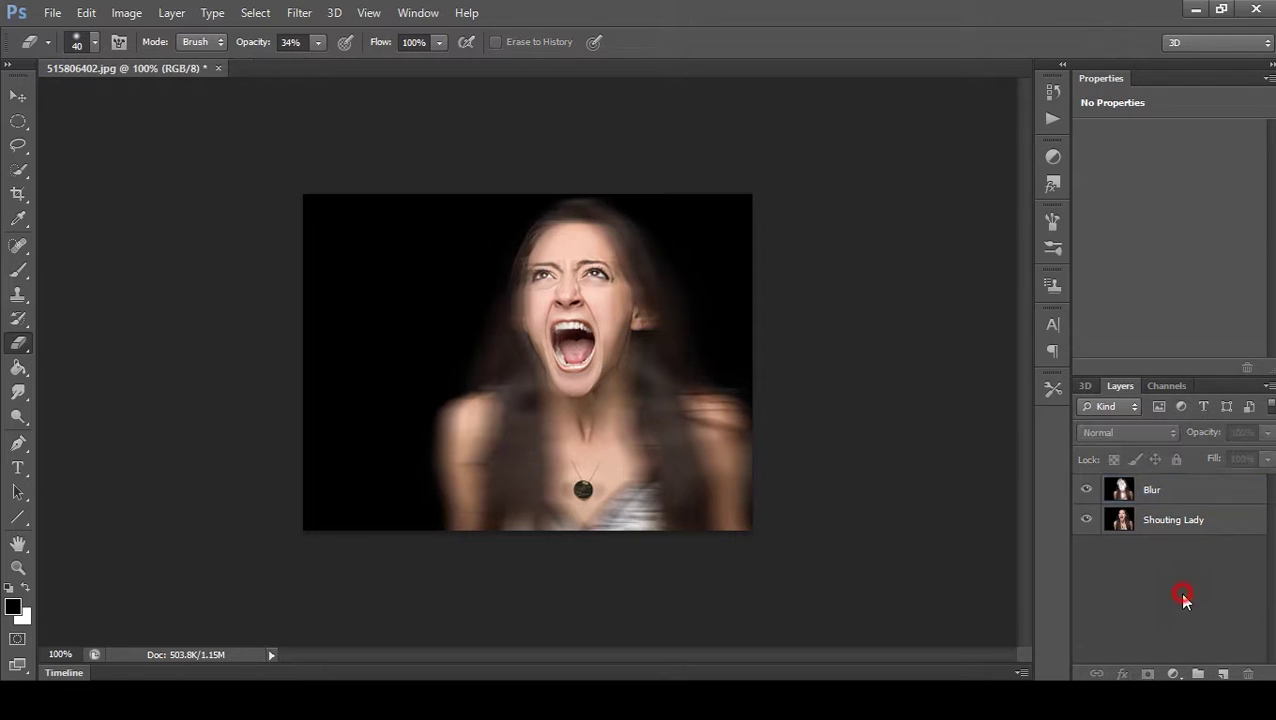
- Add a Black & White adjustment layer and a new empty Layer 1 above it
{"action": "left_click", "coordinate": [1183, 677]}
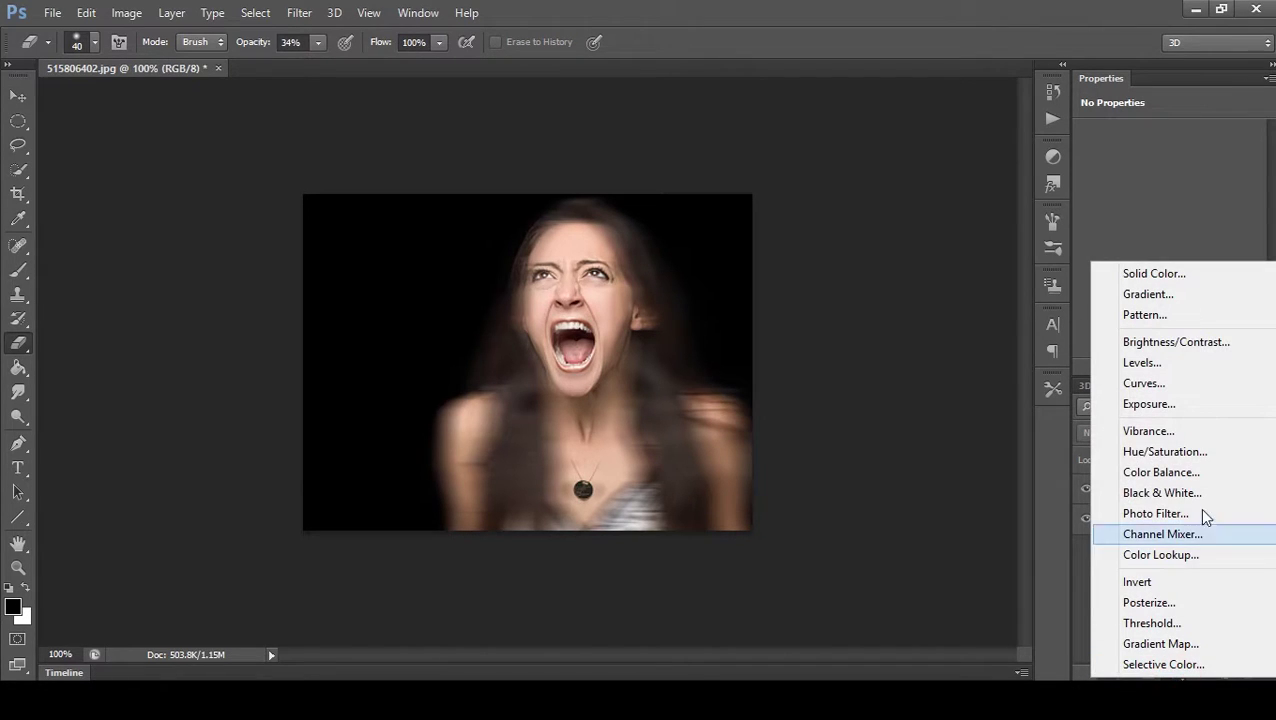
{"action": "left_click", "coordinate": [1160, 493]}
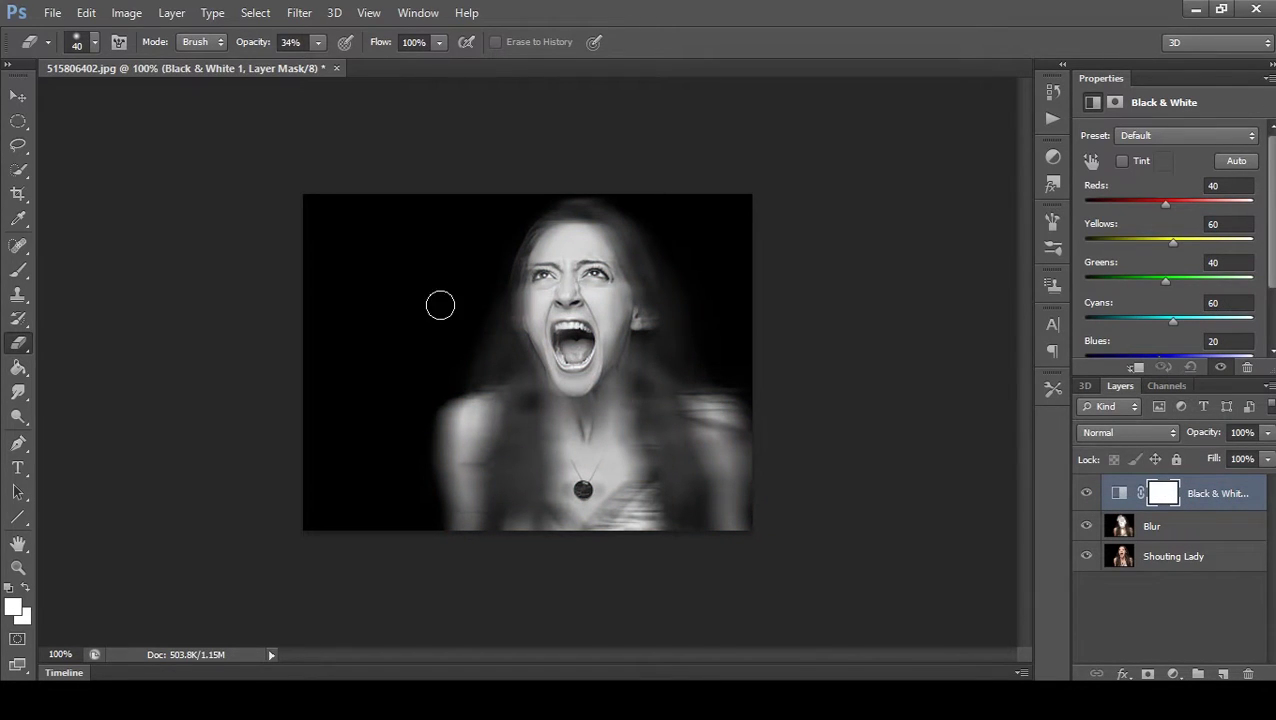
{"action": "left_click", "coordinate": [1201, 508], "text": "ctrl"}
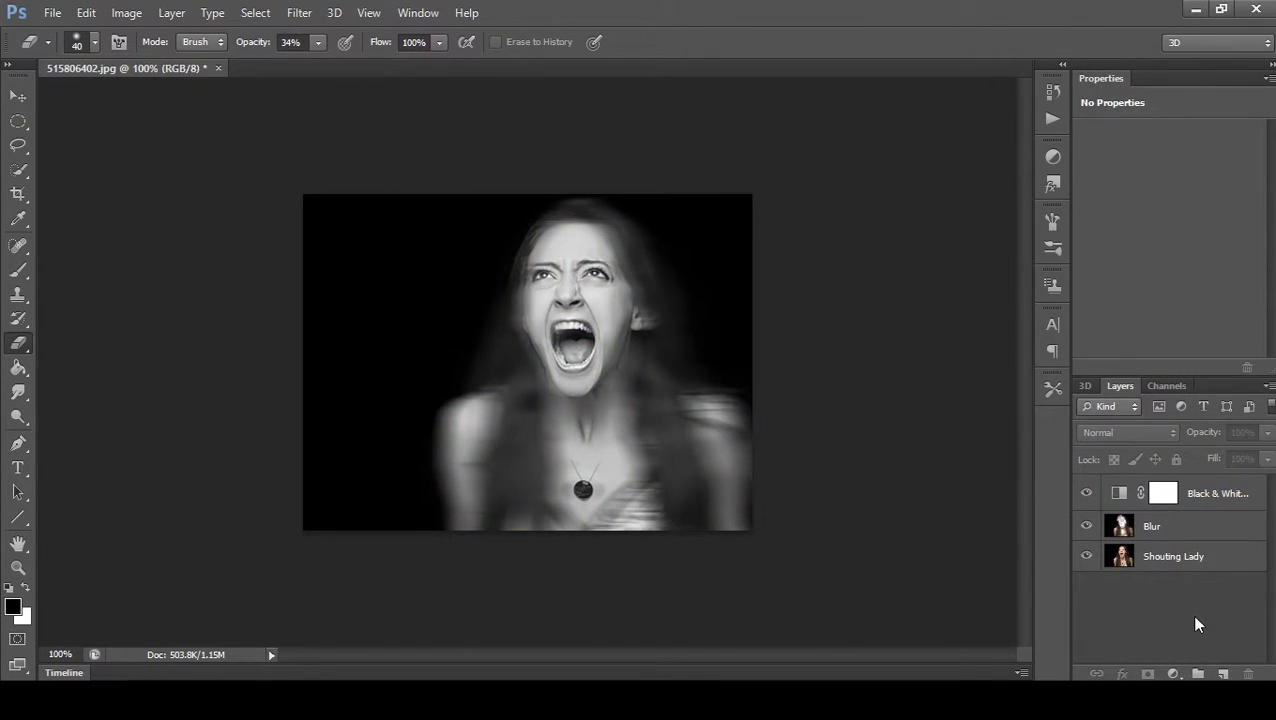
{"action": "left_click", "coordinate": [1226, 674]}
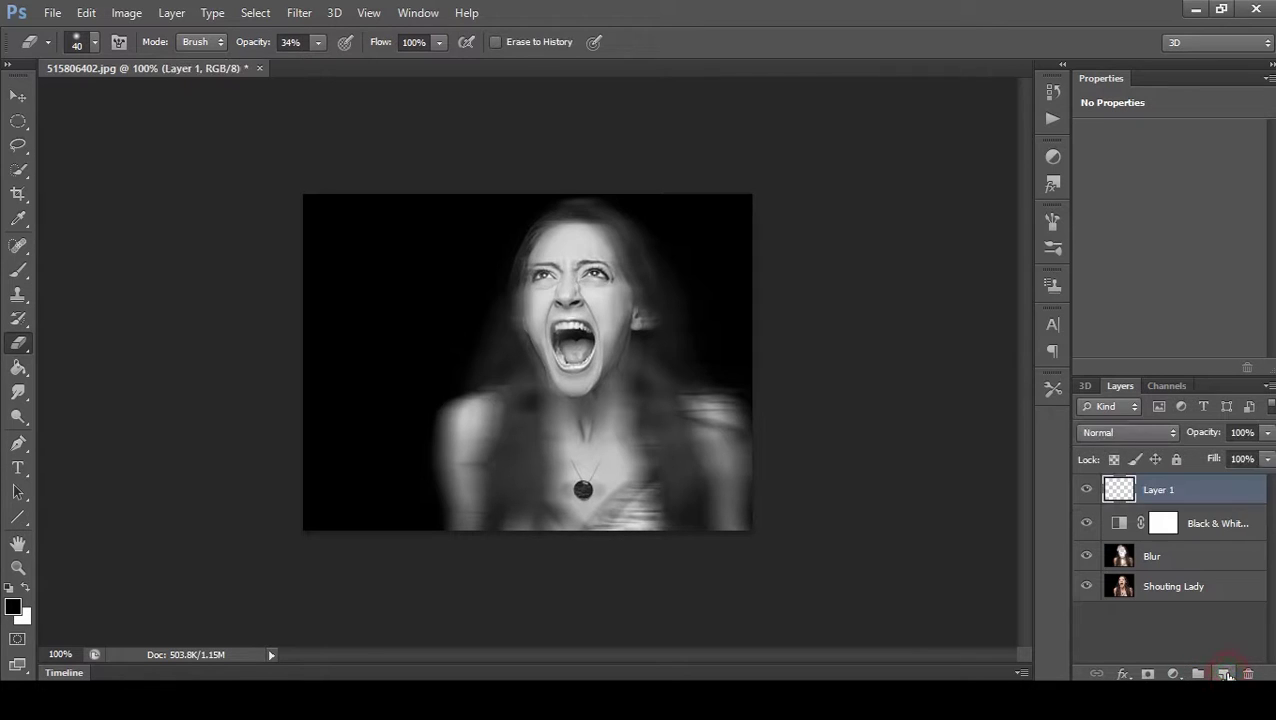
{"action": "left_click", "coordinate": [1154, 624]}
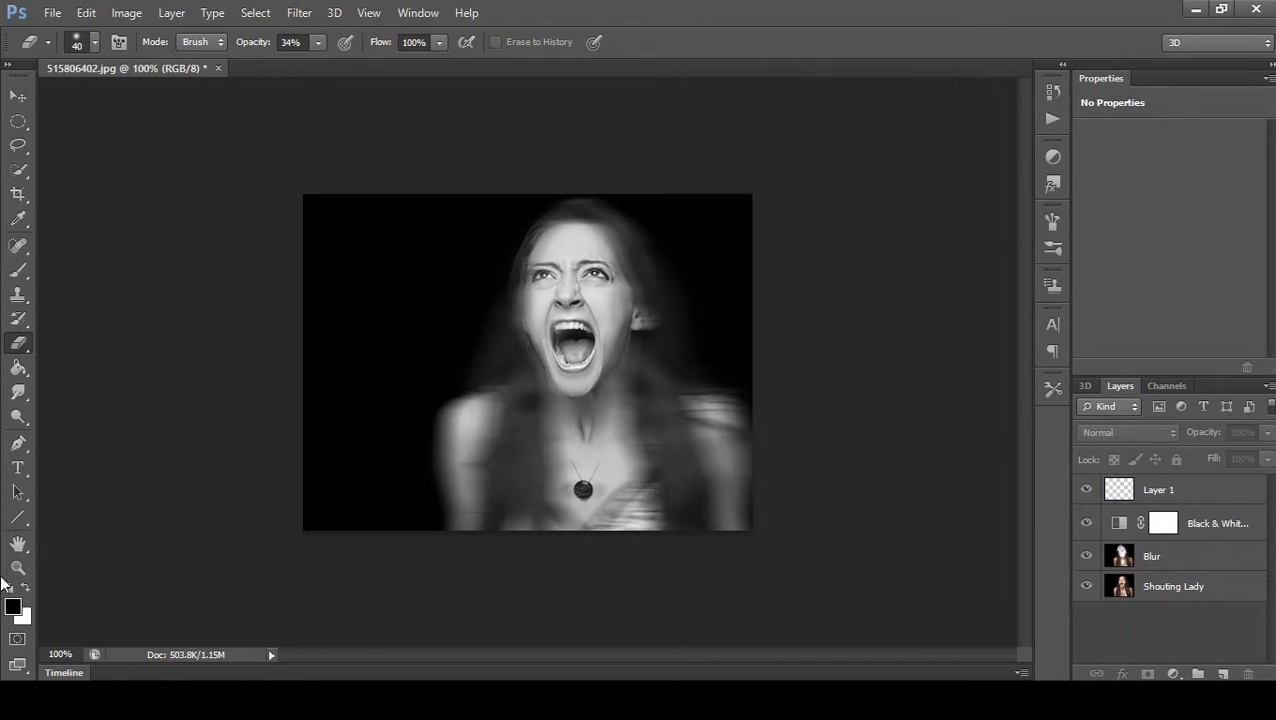
- Fill Layer 1 with green #4a795f using the Paint Bucket
{"action": "left_click", "coordinate": [19, 372]}
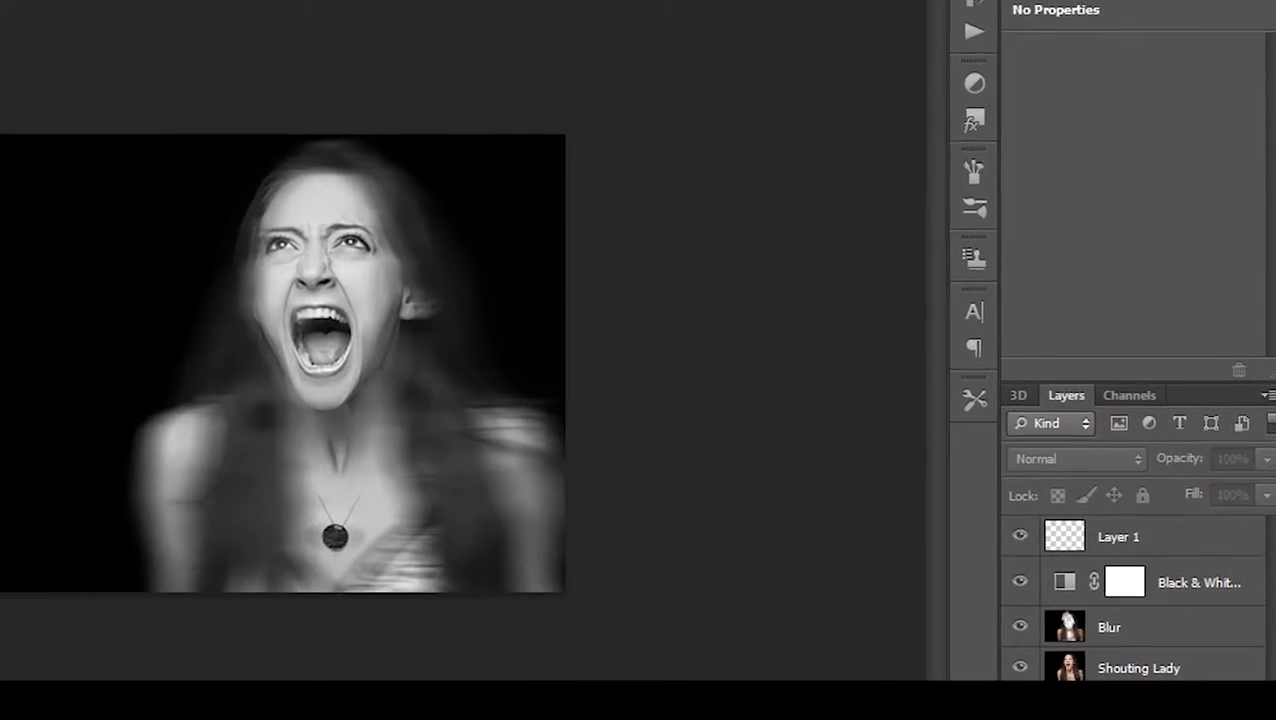
{"action": "left_click", "coordinate": [12, 606]}
{"action": "left_click", "coordinate": [584, 427]}
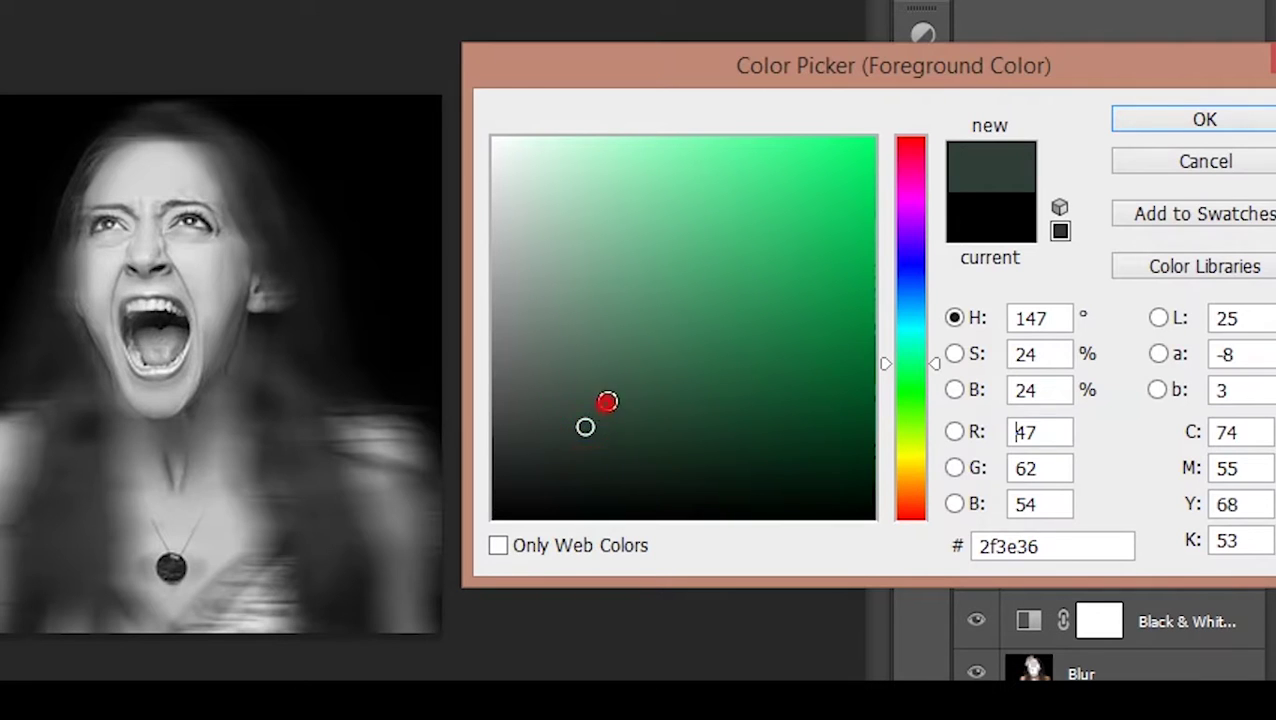
{"action": "mouse_move", "coordinate": [604, 401]}
{"action": "left_mouse_down"}
{"action": "mouse_move", "coordinate": [644, 361]}
{"action": "mouse_move", "coordinate": [641, 336]}
{"action": "left_mouse_up"}
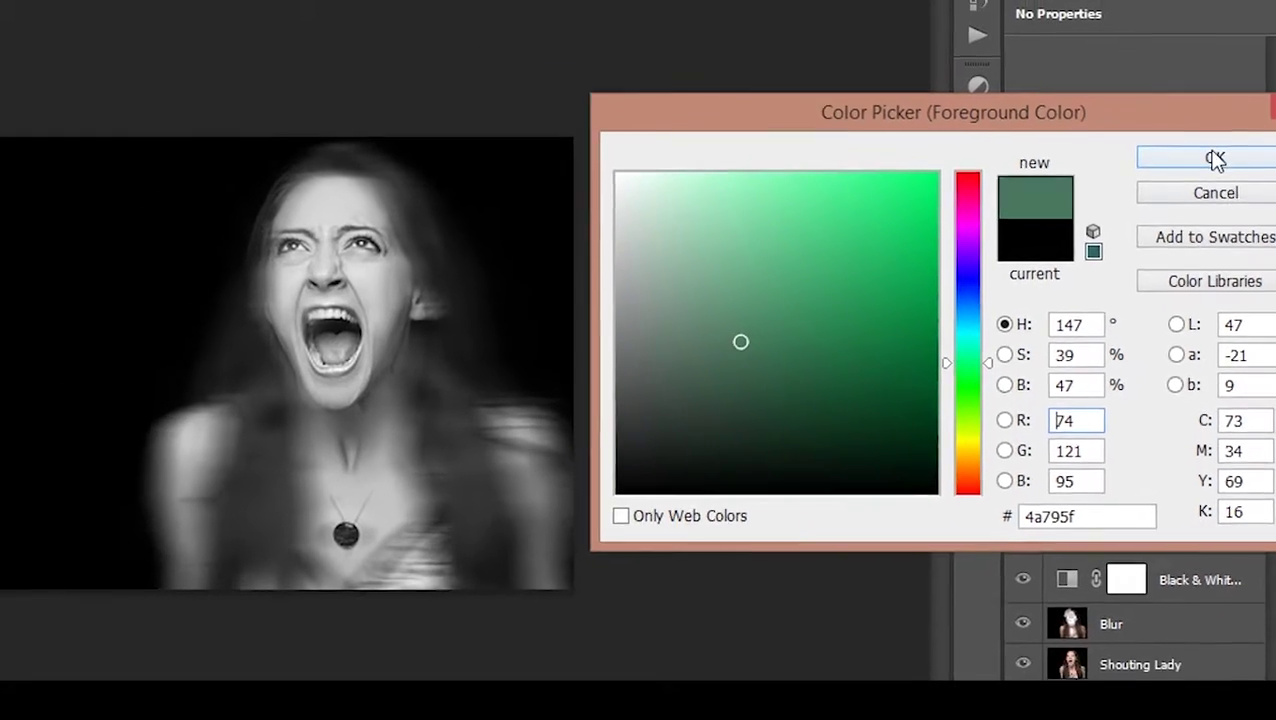
{"action": "left_click", "coordinate": [1205, 119]}
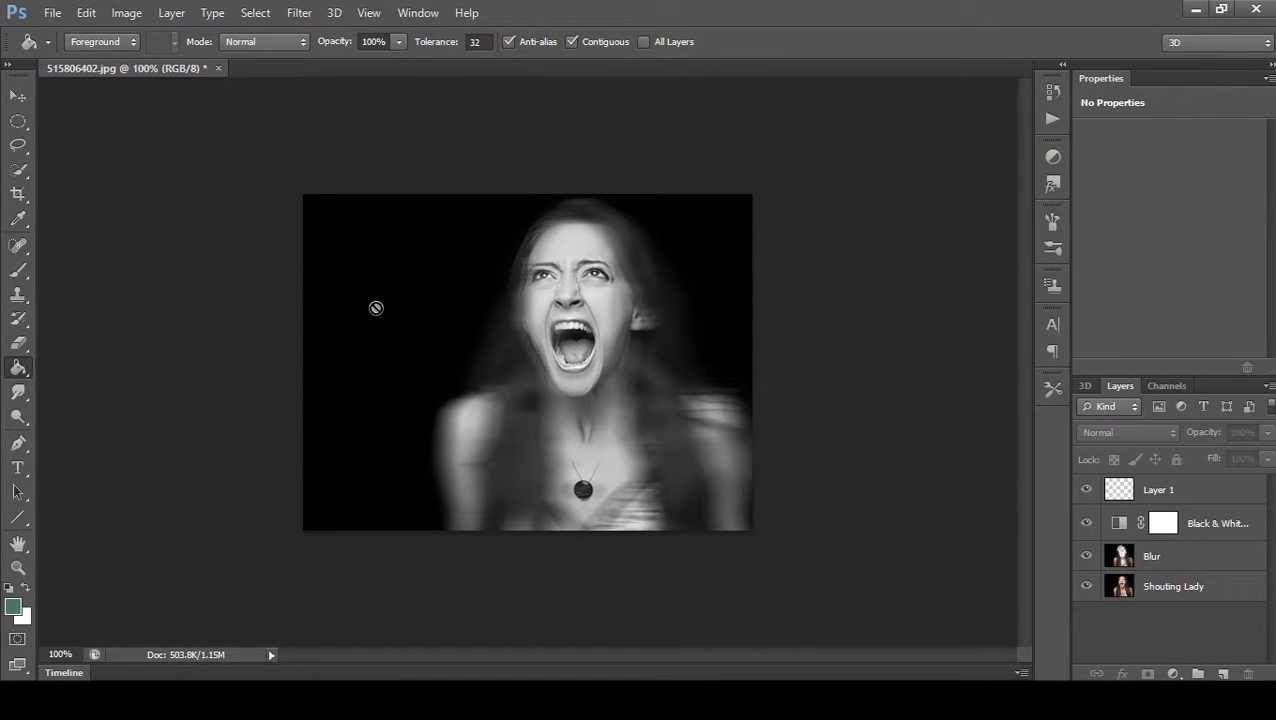
{"action": "left_click", "coordinate": [1199, 493]}
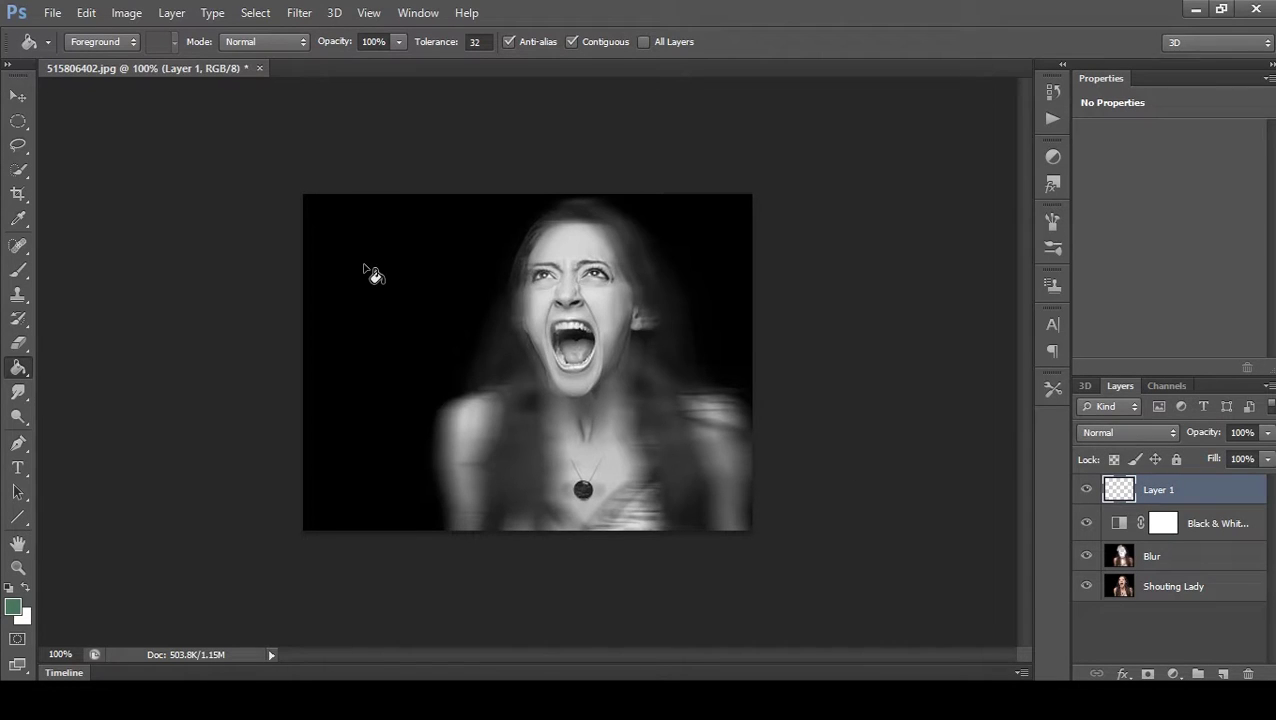
{"action": "left_click", "coordinate": [367, 277]}
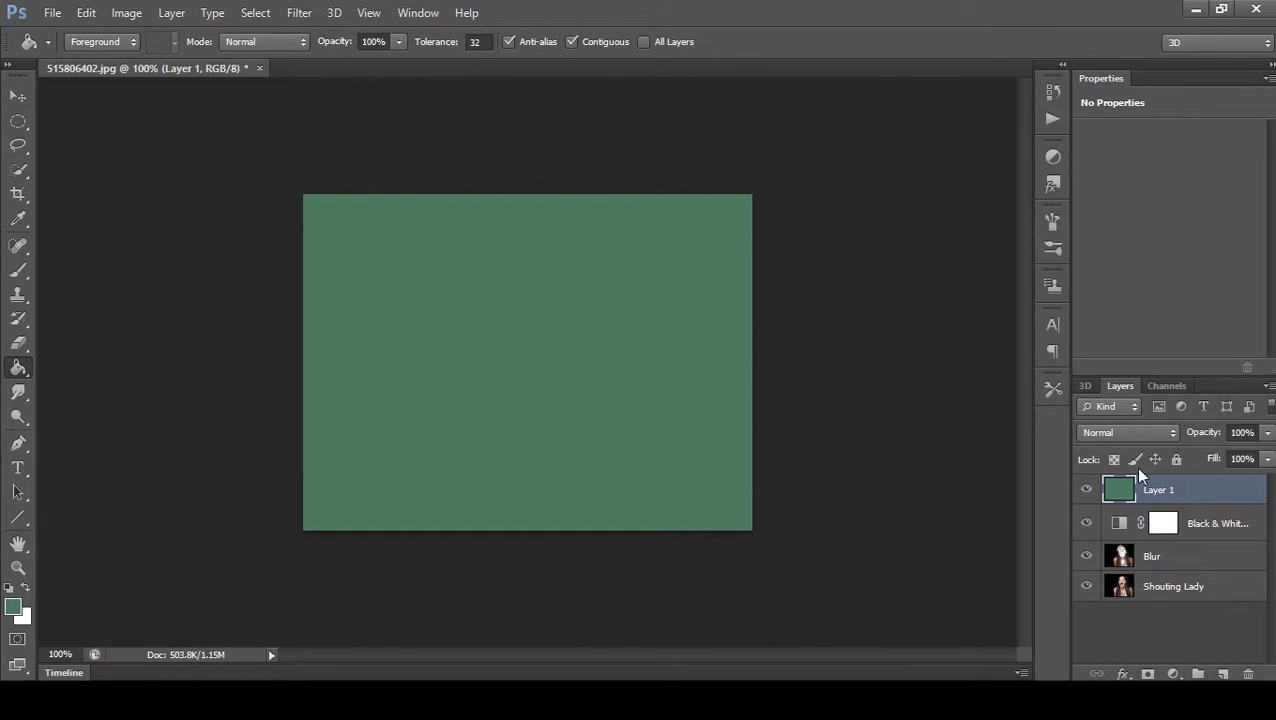
- Set the green Layer 1 to Color blend mode at about 30% opacity
{"action": "left_click", "coordinate": [1133, 434]}
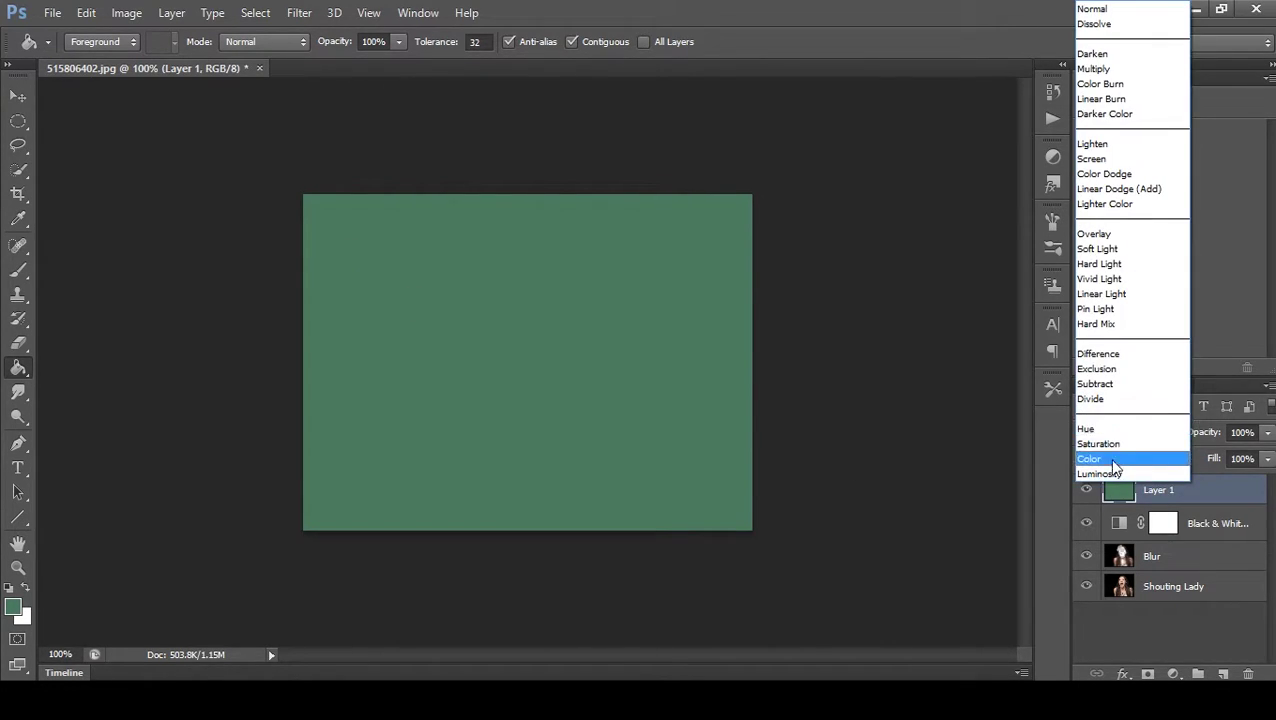
{"action": "left_click", "coordinate": [1090, 459]}
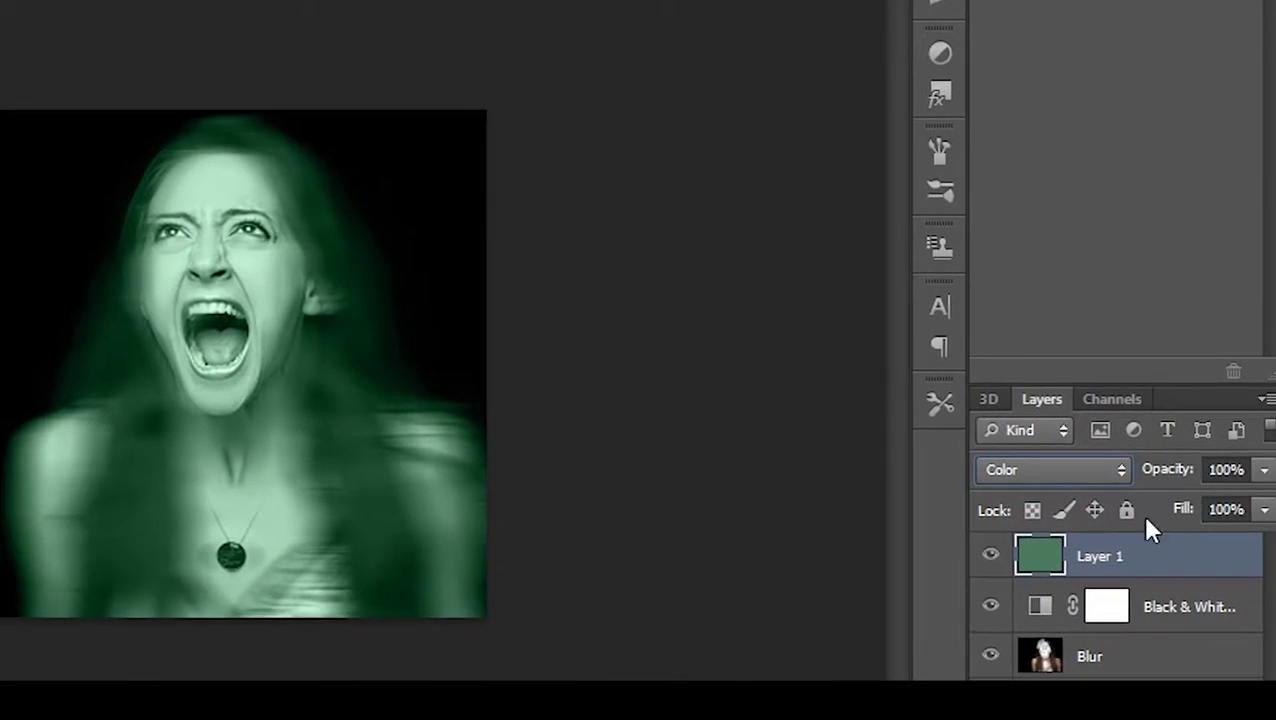
{"action": "left_click", "coordinate": [1261, 481]}
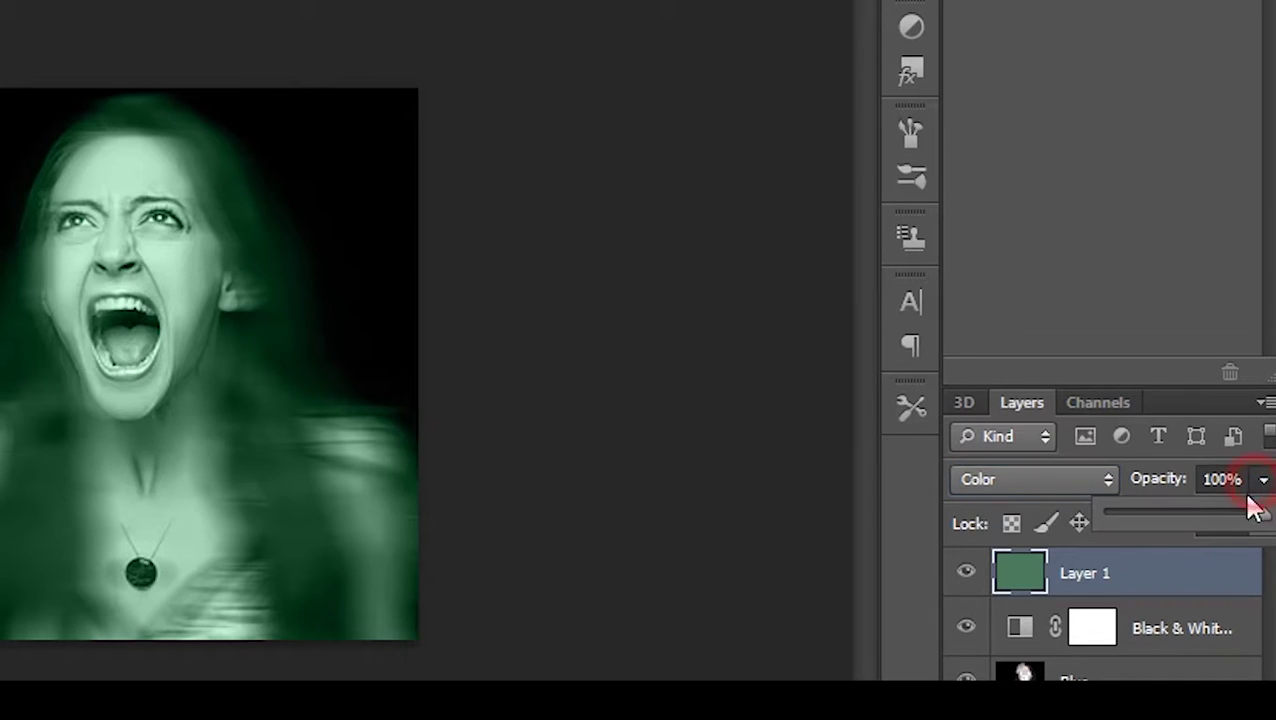
{"action": "left_click", "coordinate": [1141, 514]}
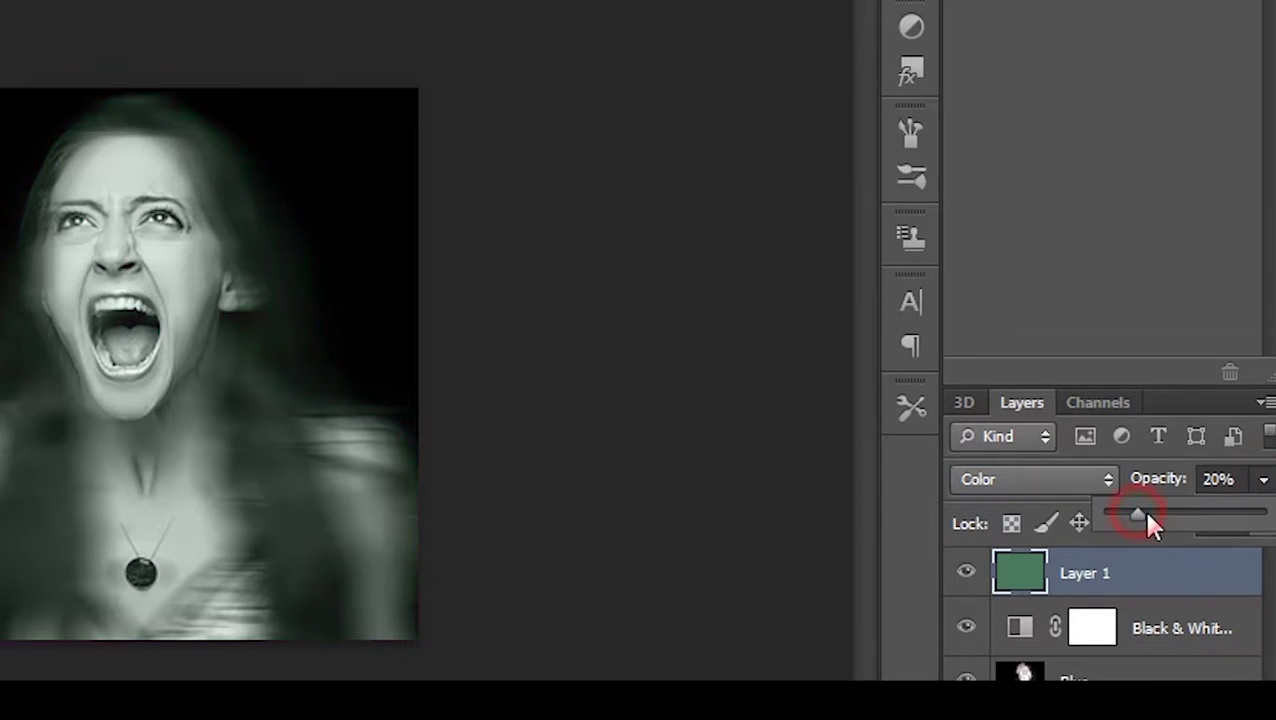
{"action": "left_click_drag", "start_coordinate": [1148, 514], "coordinate": [1151, 515]}
{"action": "left_click_drag", "start_coordinate": [1153, 521], "coordinate": [1160, 522]}
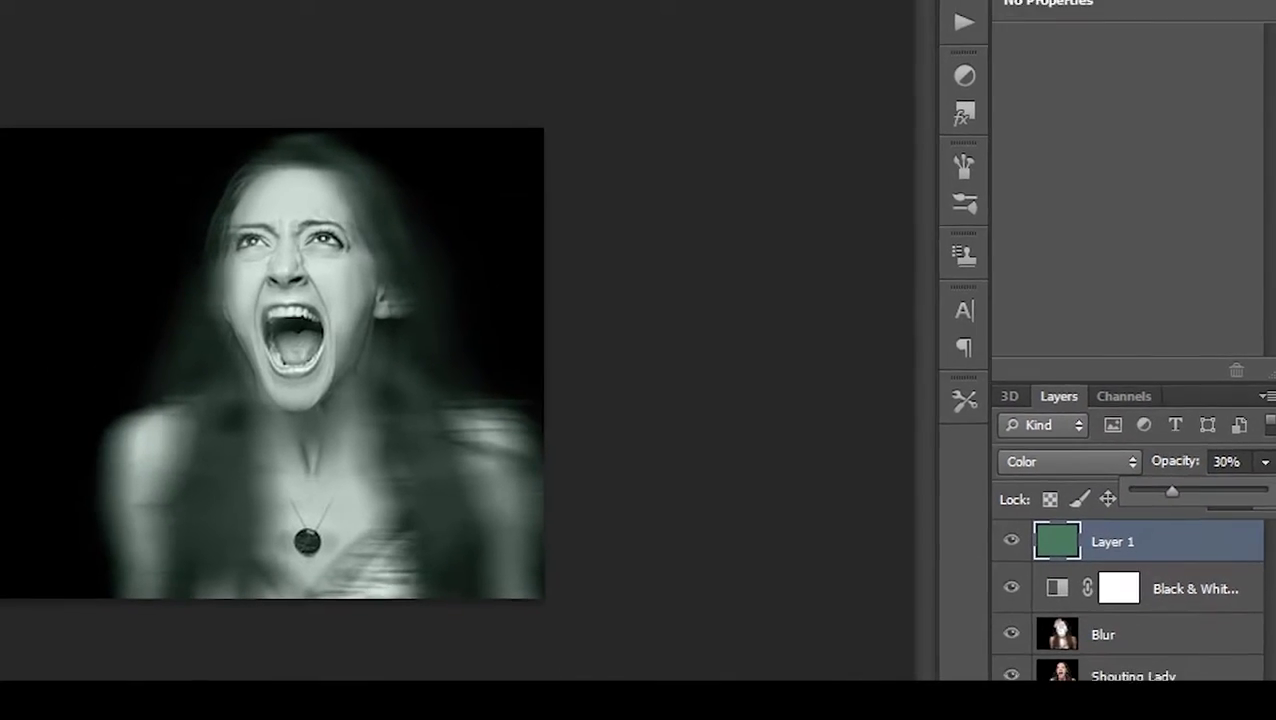
{"action": "left_click", "coordinate": [1157, 672]}
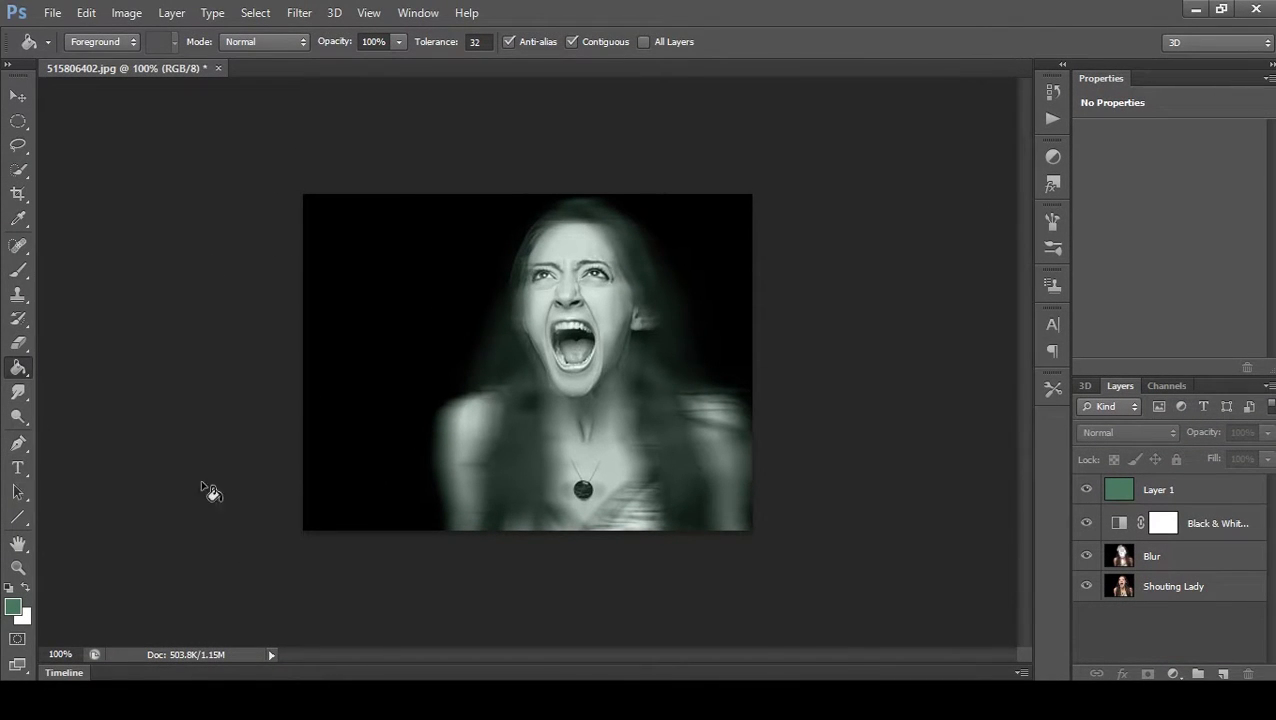
- Stamp all visible layers into one merged layer and delete the original layers
{"action": "key", "text": "ctrl+alt+shift+e"}
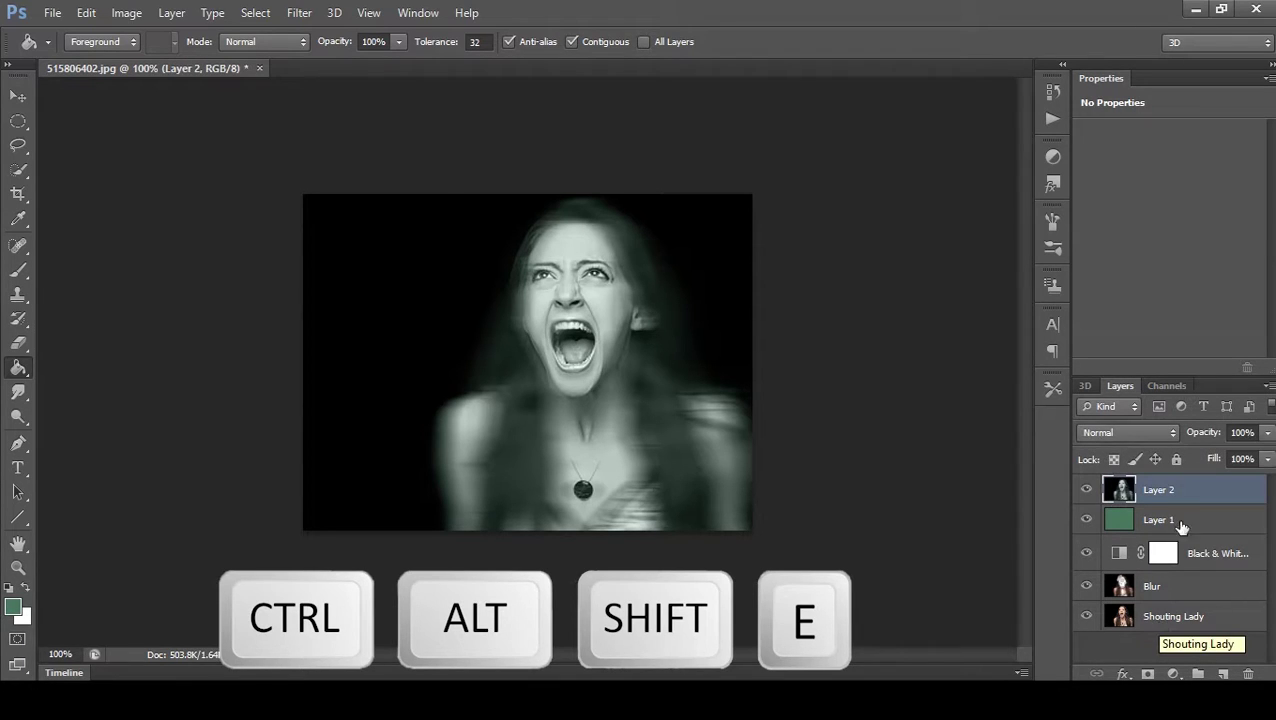
{"action": "left_click", "coordinate": [1170, 522]}
{"action": "key", "text": "Delete"}
{"action": "key", "text": "Delete"}
{"action": "key", "text": "Delete"}
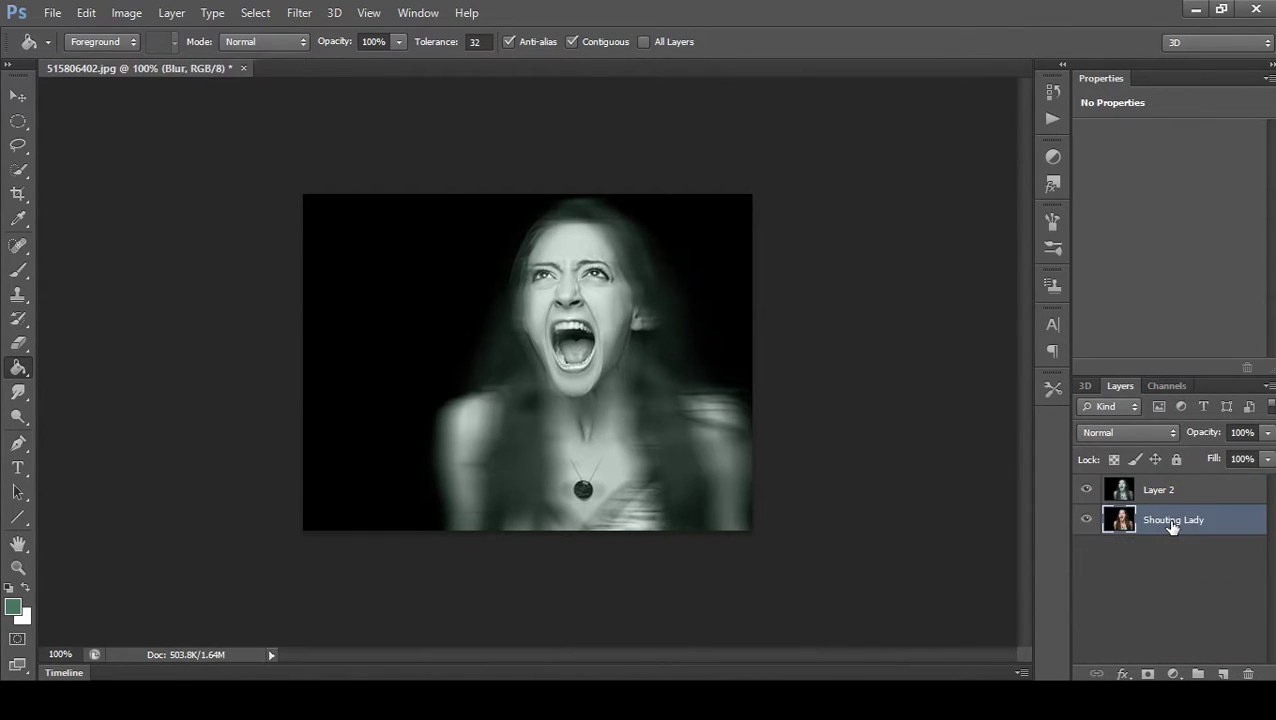
{"action": "key", "text": "Delete"}
- Rename the merged layer 'Shouting Ghost Lady', add an empty layer above, and zoom to 300%
{"action": "double_click", "coordinate": [1153, 487]}
{"action": "type", "text": "Shouting Ghost Lady"}
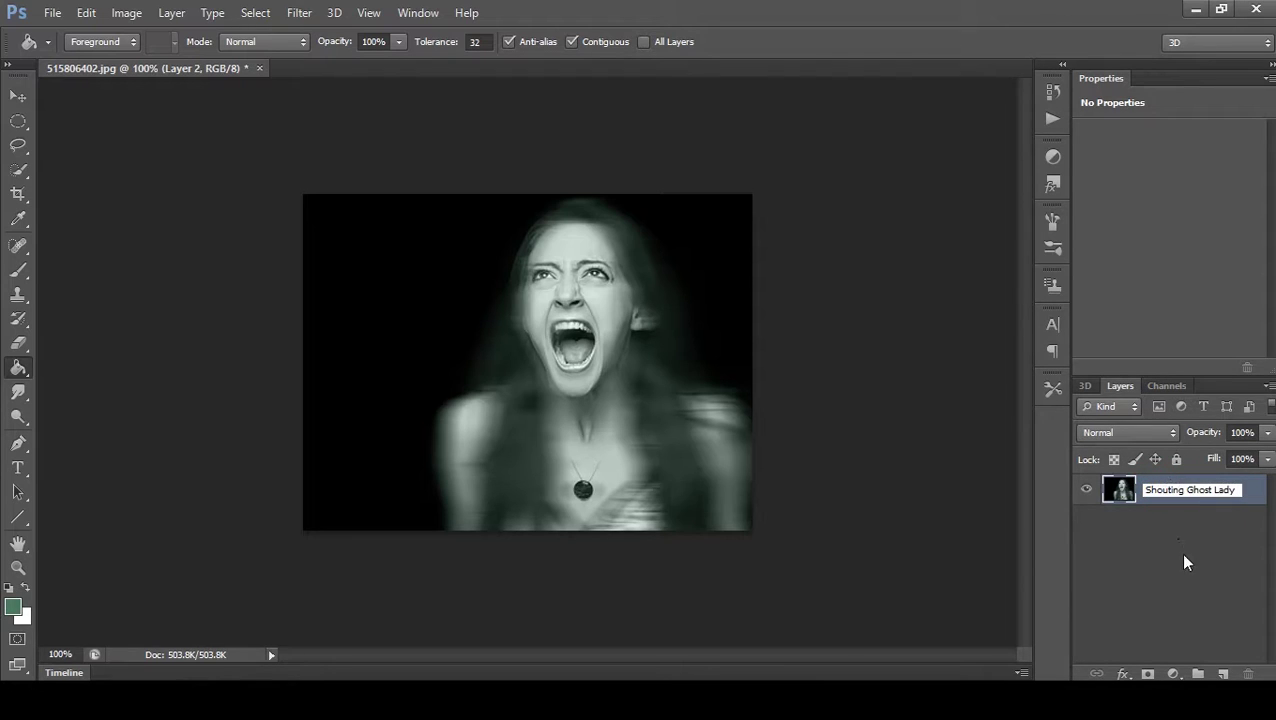
{"action": "left_click", "coordinate": [1184, 563]}
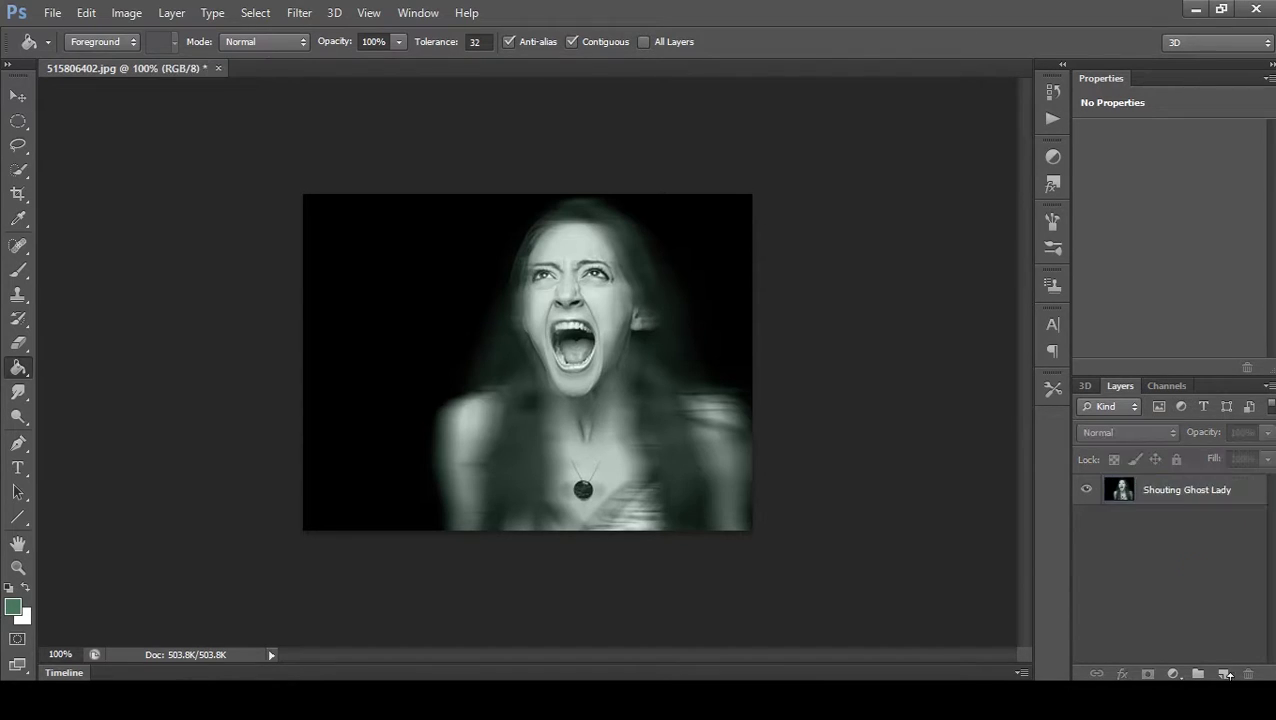
{"action": "left_click", "coordinate": [1222, 673]}
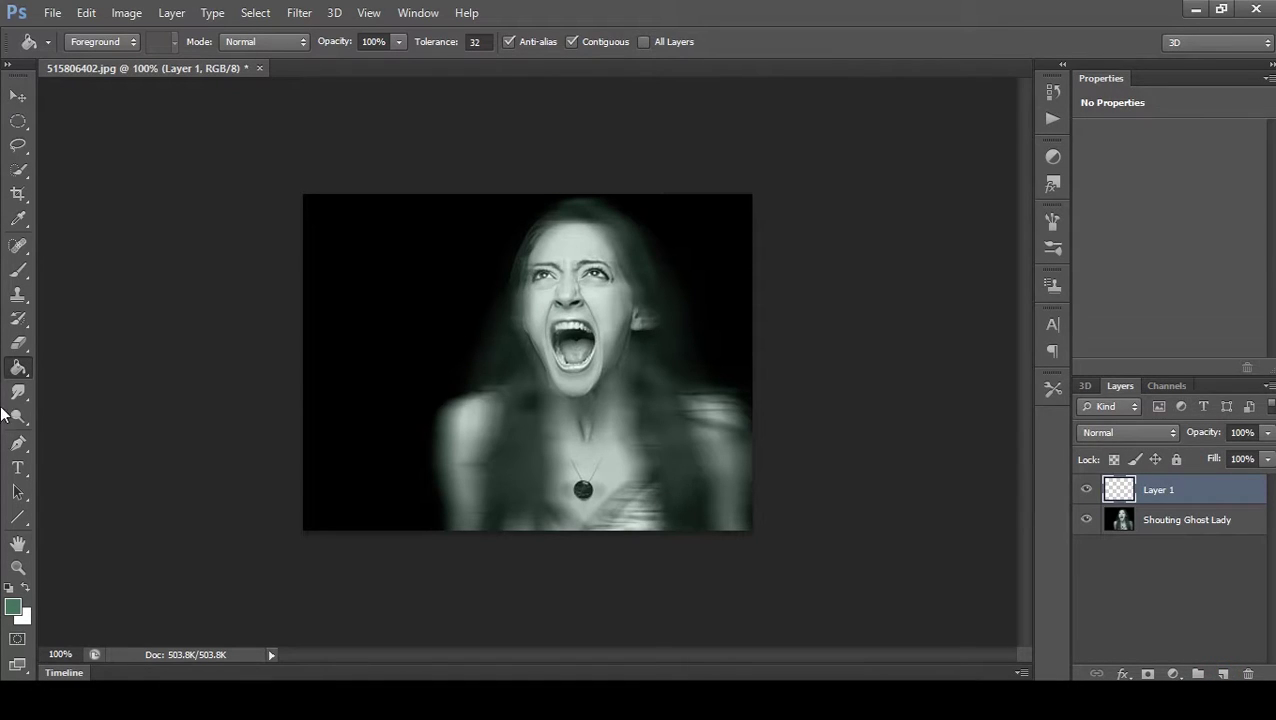
{"action": "left_click", "coordinate": [17, 567]}
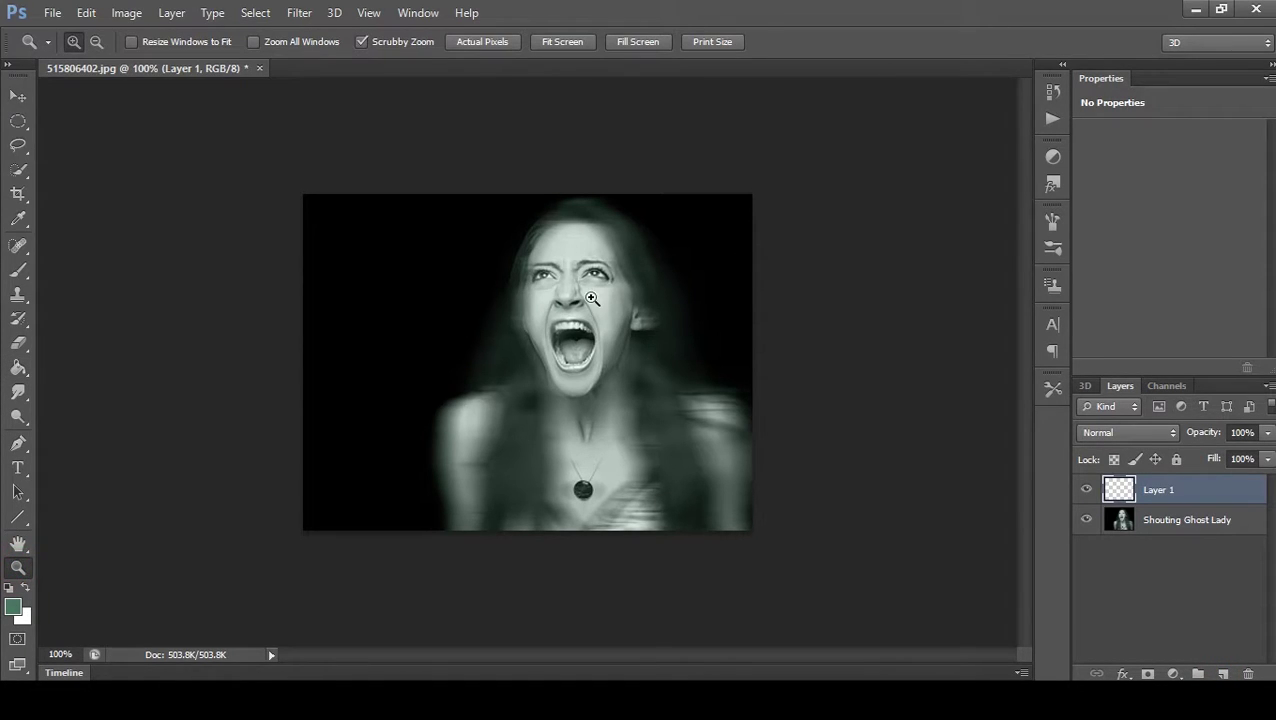
{"action": "left_click", "coordinate": [590, 272]}
{"action": "left_click", "coordinate": [531, 258]}
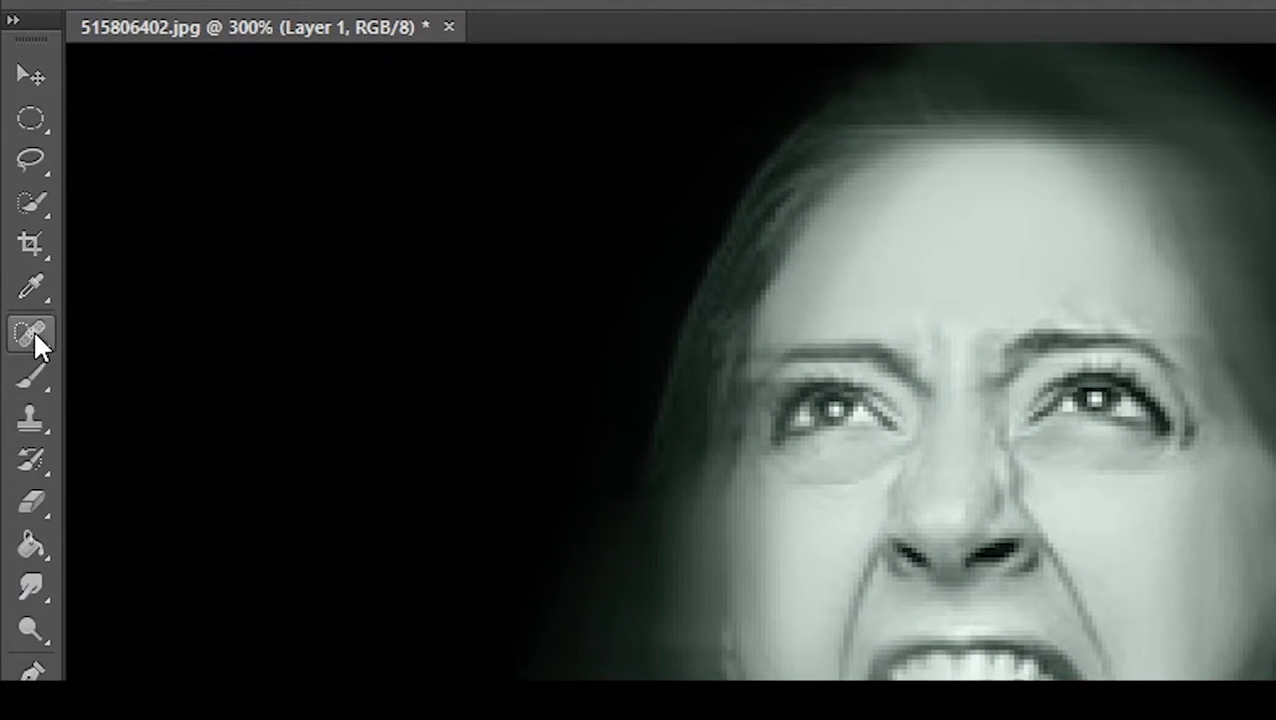
- Sample black from inside the mouth and brush it over the upper and lower teeth
{"action": "left_click", "coordinate": [36, 290]}
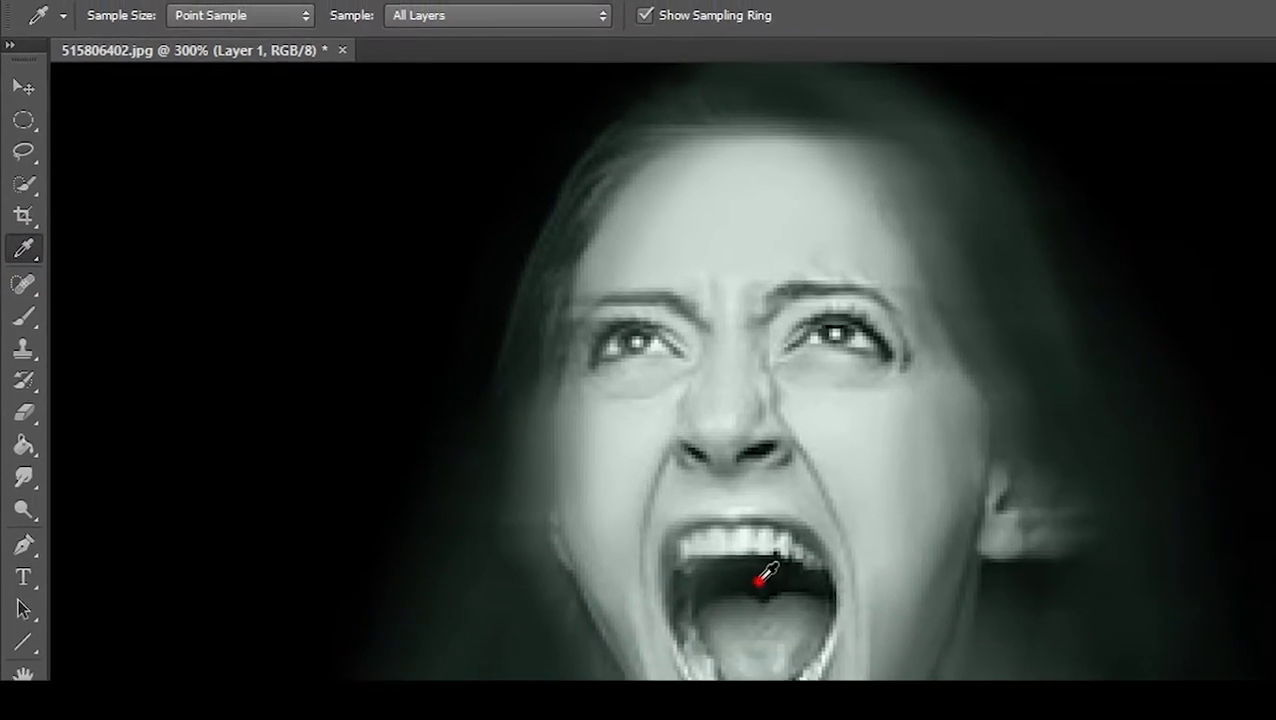
{"action": "left_click", "coordinate": [767, 573]}
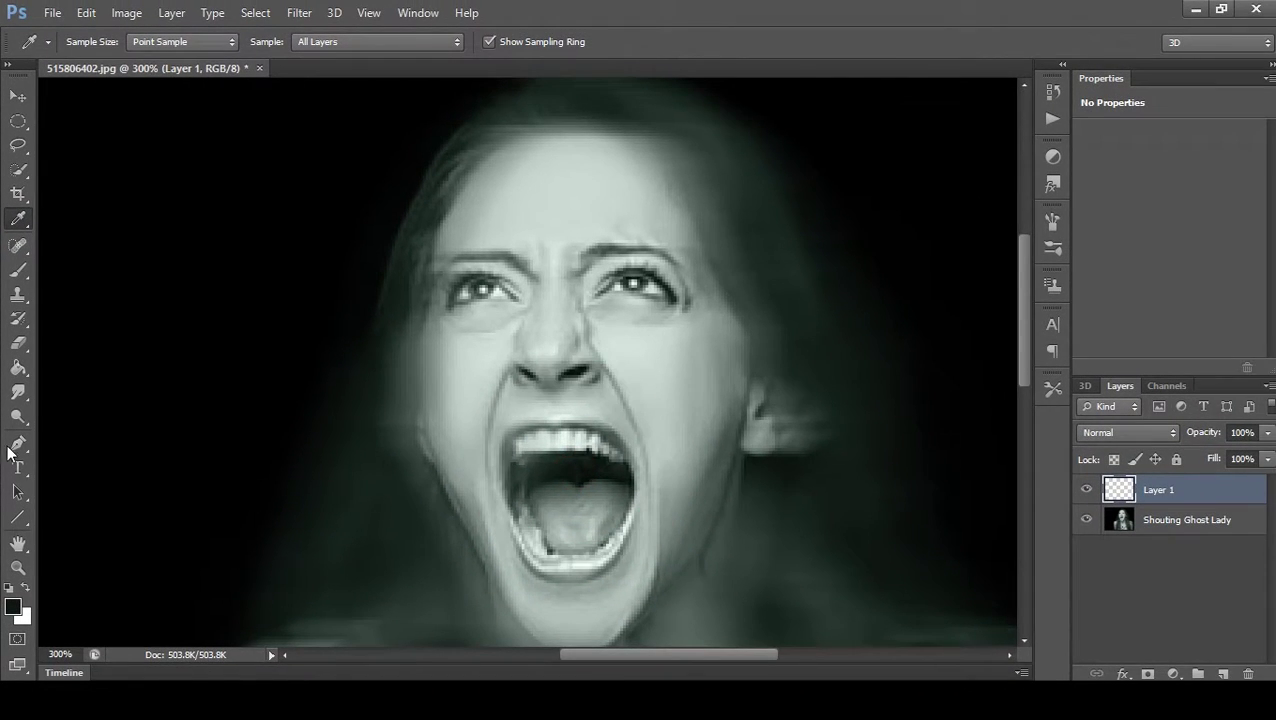
{"action": "left_click", "coordinate": [18, 270]}
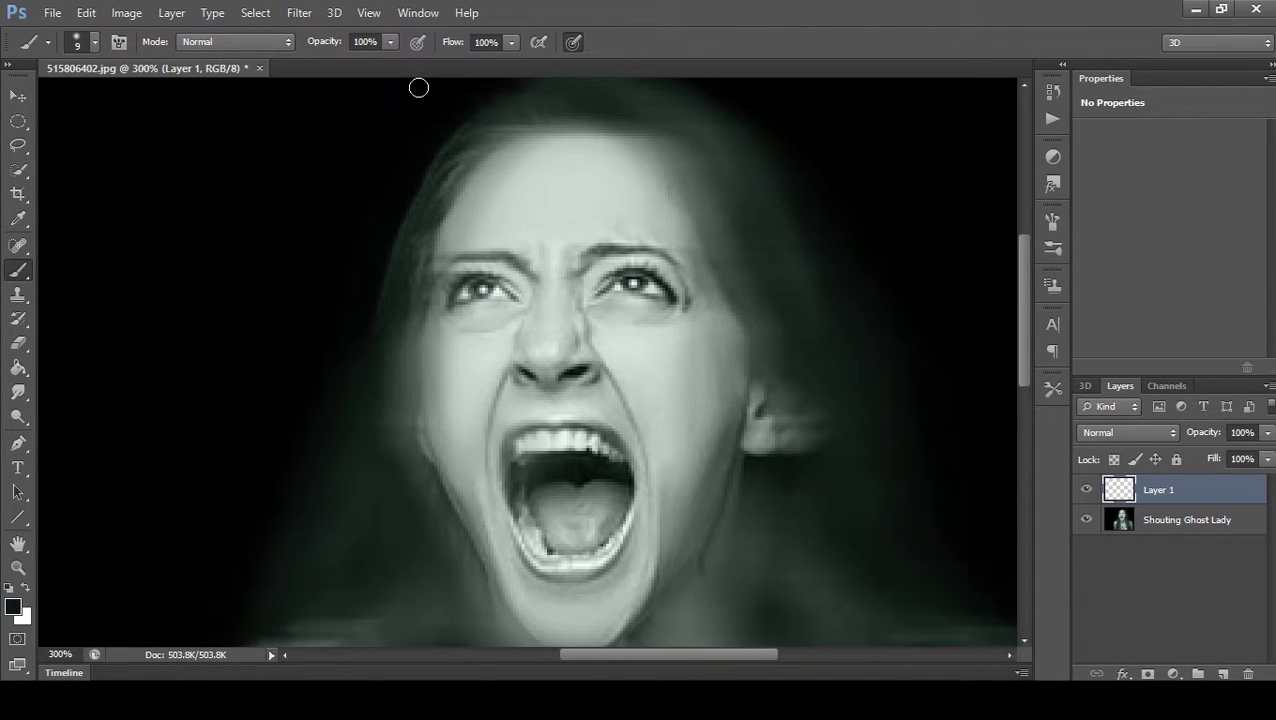
{"action": "mouse_move", "coordinate": [540, 448]}
{"action": "left_mouse_down"}
{"action": "mouse_move", "coordinate": [575, 450]}
{"action": "mouse_move", "coordinate": [604, 498]}
{"action": "mouse_move", "coordinate": [535, 513]}
{"action": "mouse_move", "coordinate": [505, 474]}
{"action": "mouse_move", "coordinate": [470, 498]}
{"action": "mouse_move", "coordinate": [473, 510]}
{"action": "mouse_move", "coordinate": [540, 478]}
{"action": "left_mouse_up"}
{"action": "left_click", "coordinate": [602, 505]}
{"action": "mouse_move", "coordinate": [501, 562]}
{"action": "left_mouse_down"}
{"action": "mouse_move", "coordinate": [484, 547]}
{"action": "mouse_move", "coordinate": [507, 627]}
{"action": "mouse_move", "coordinate": [529, 633]}
{"action": "mouse_move", "coordinate": [584, 589]}
{"action": "mouse_move", "coordinate": [561, 595]}
{"action": "mouse_move", "coordinate": [498, 535]}
{"action": "mouse_move", "coordinate": [577, 579]}
{"action": "mouse_move", "coordinate": [604, 572]}
{"action": "mouse_move", "coordinate": [553, 598]}
{"action": "mouse_move", "coordinate": [518, 530]}
{"action": "mouse_move", "coordinate": [583, 514]}
{"action": "mouse_move", "coordinate": [607, 538]}
{"action": "mouse_move", "coordinate": [501, 518]}
{"action": "mouse_move", "coordinate": [538, 501]}
{"action": "mouse_move", "coordinate": [481, 507]}
{"action": "mouse_move", "coordinate": [496, 567]}
{"action": "mouse_move", "coordinate": [544, 609]}
{"action": "mouse_move", "coordinate": [535, 538]}
{"action": "mouse_move", "coordinate": [518, 612]}
{"action": "left_mouse_up"}
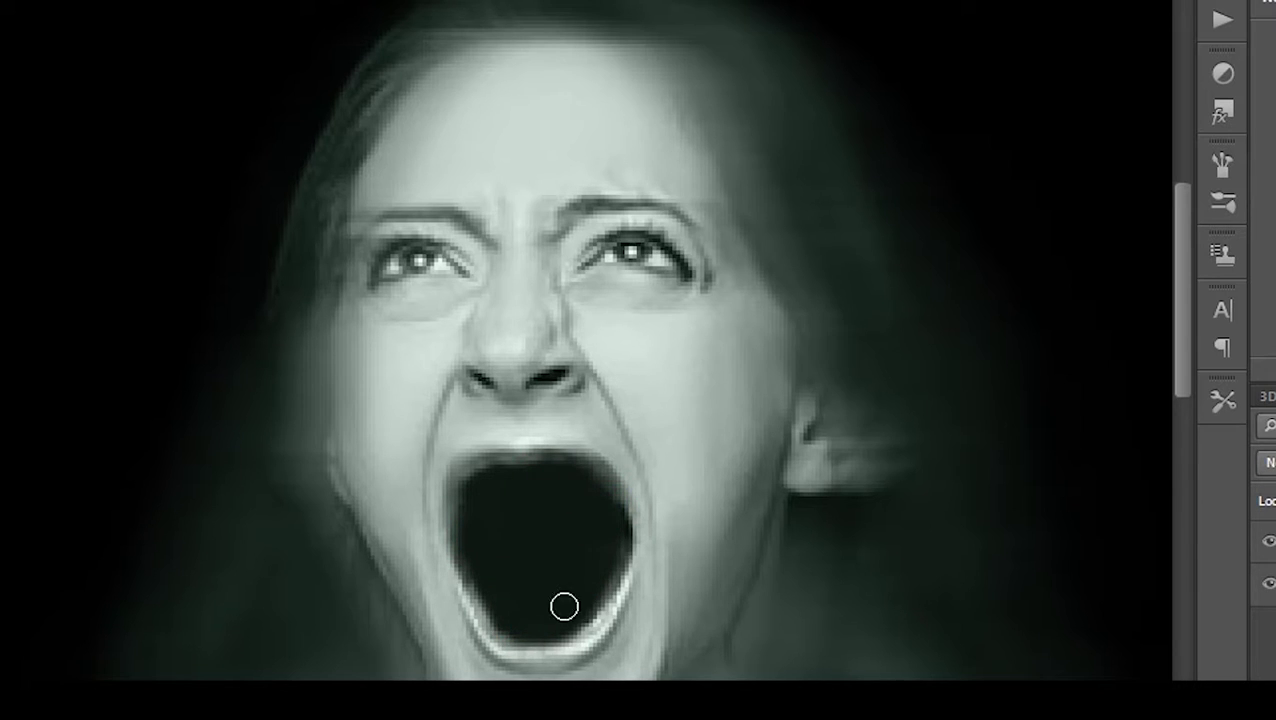
- Dab black over the remaining teeth until the mouth is a solid black hole
{"action": "left_click", "coordinate": [603, 562]}
{"action": "left_click_drag", "start_coordinate": [487, 574], "coordinate": [498, 573]}
{"action": "left_click", "coordinate": [527, 489]}
{"action": "left_click", "coordinate": [536, 483]}
{"action": "left_click", "coordinate": [554, 481]}
{"action": "left_click", "coordinate": [487, 585]}
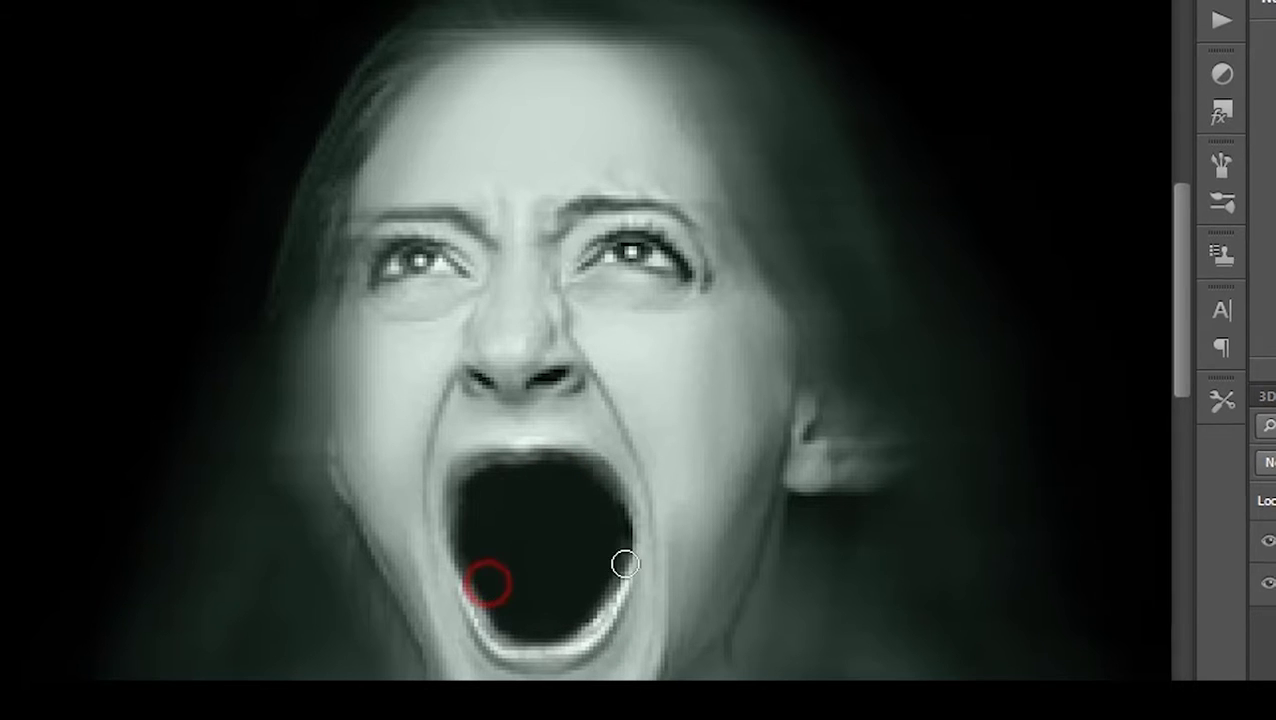
{"action": "left_click", "coordinate": [486, 568]}
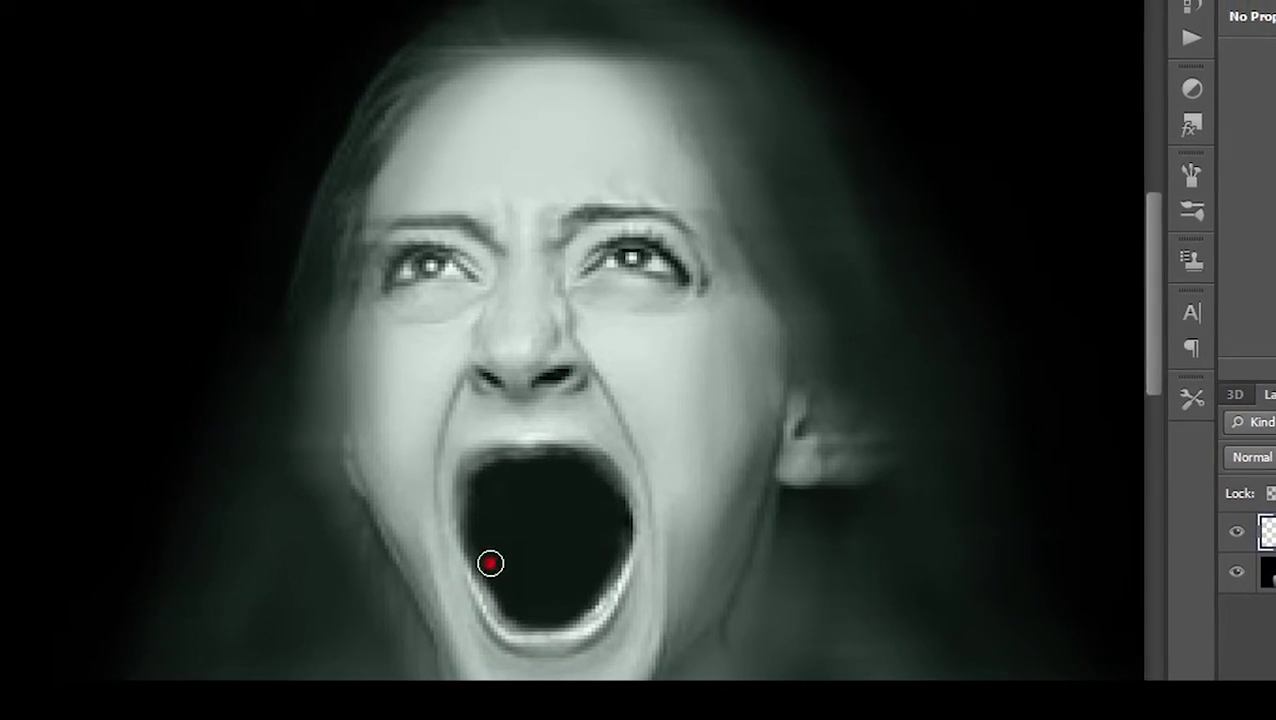
{"action": "left_click", "coordinate": [609, 527]}
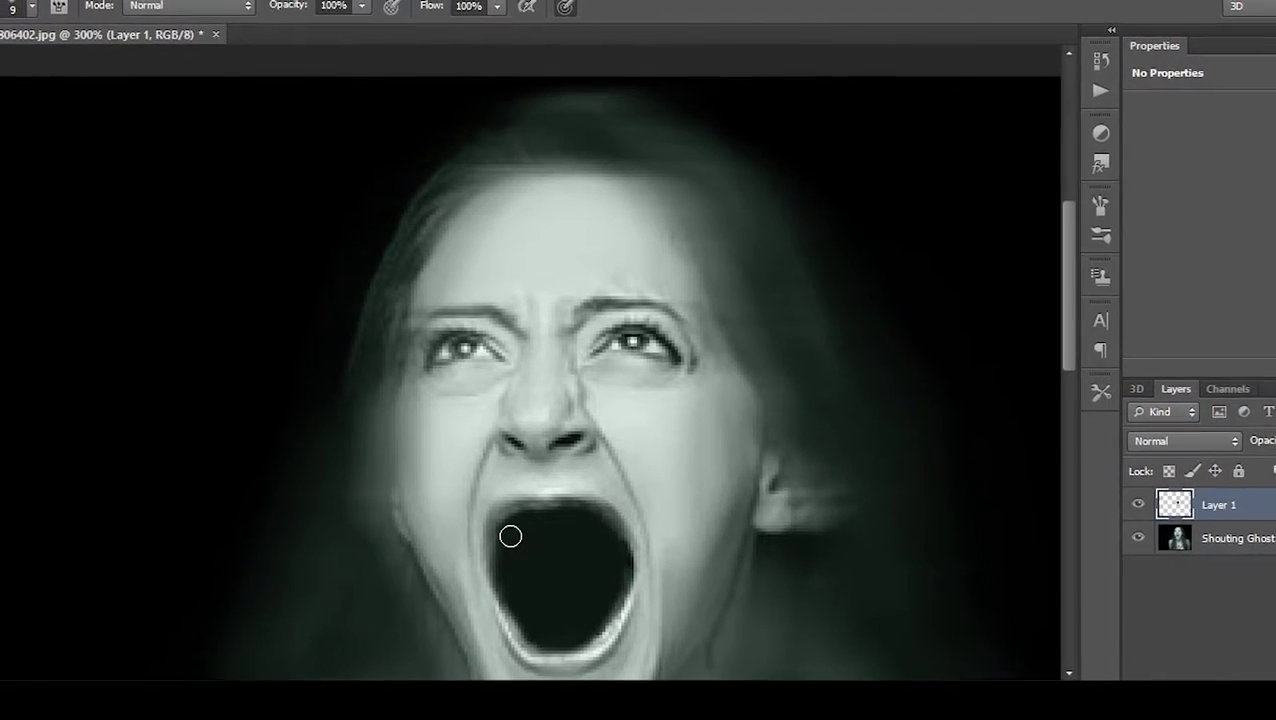
{"action": "left_click", "coordinate": [526, 516]}
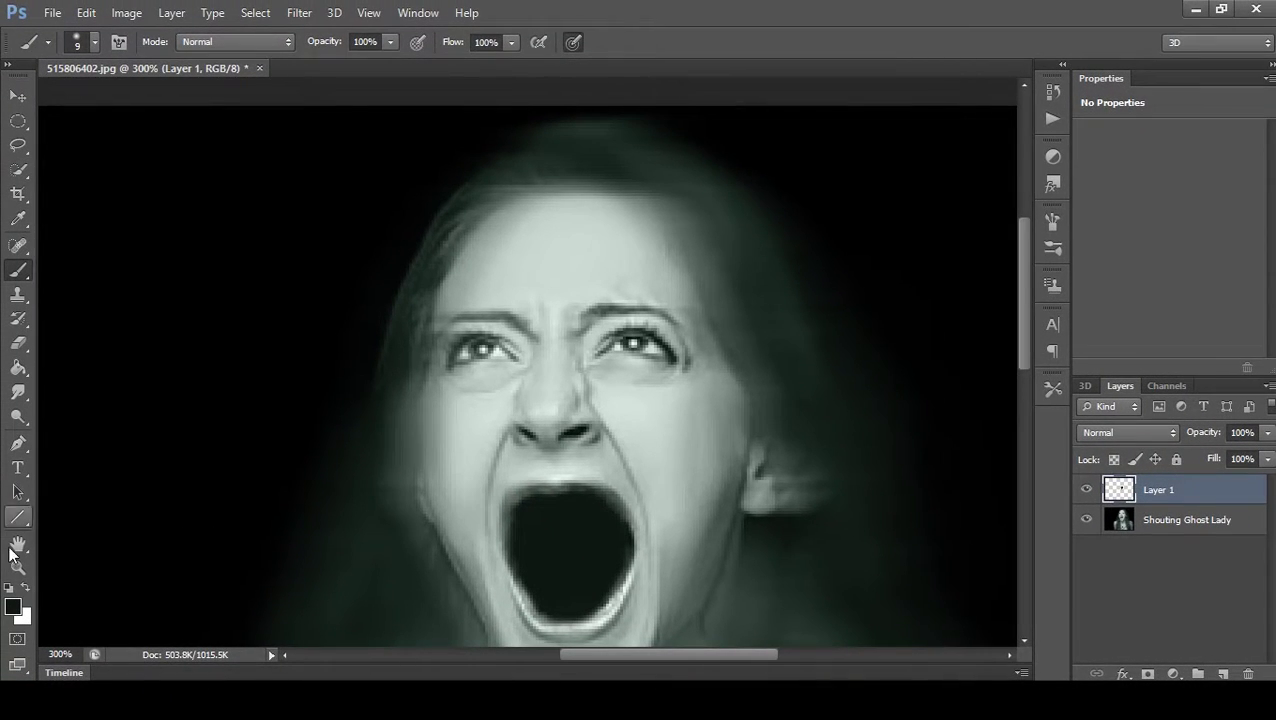
- Fit the whole image on screen with the Zoom tool
{"action": "left_click", "coordinate": [17, 568]}
{"action": "right_click", "coordinate": [488, 296]}
{"action": "left_click", "coordinate": [530, 292]}
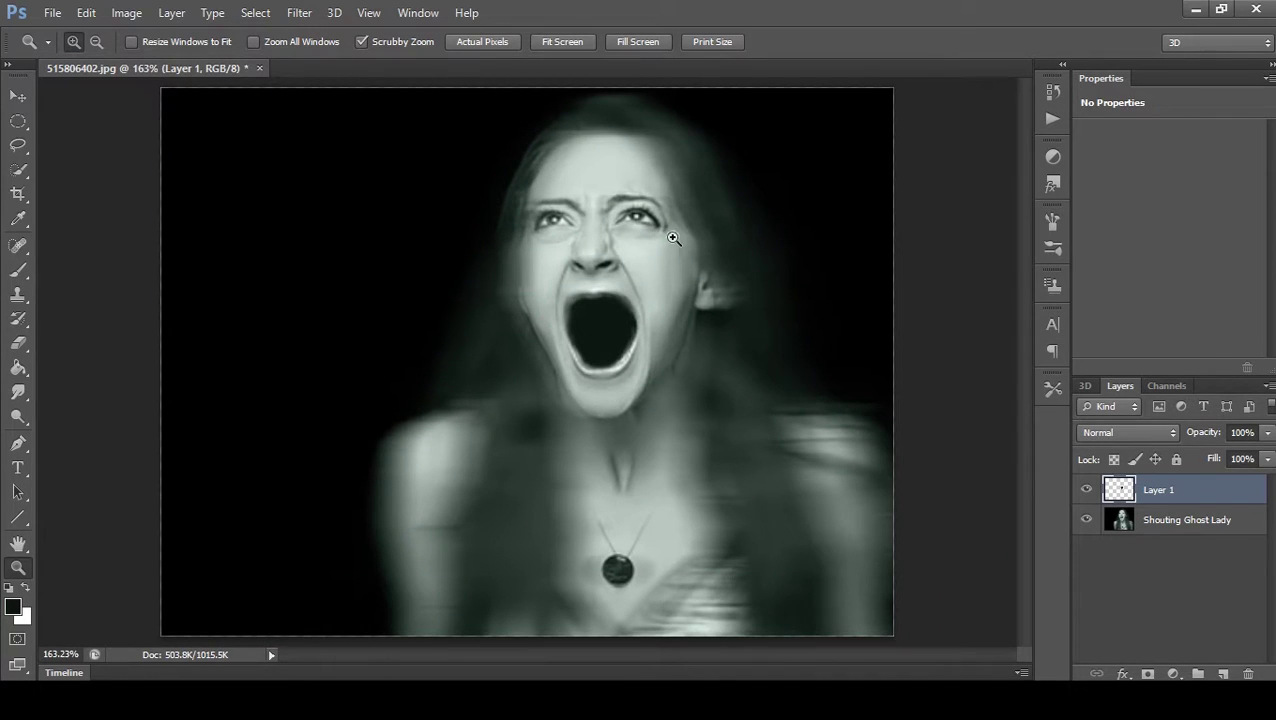
- Add a new Layer 2 and zoom in on the eyes to 500%
{"action": "left_click", "coordinate": [1195, 620]}
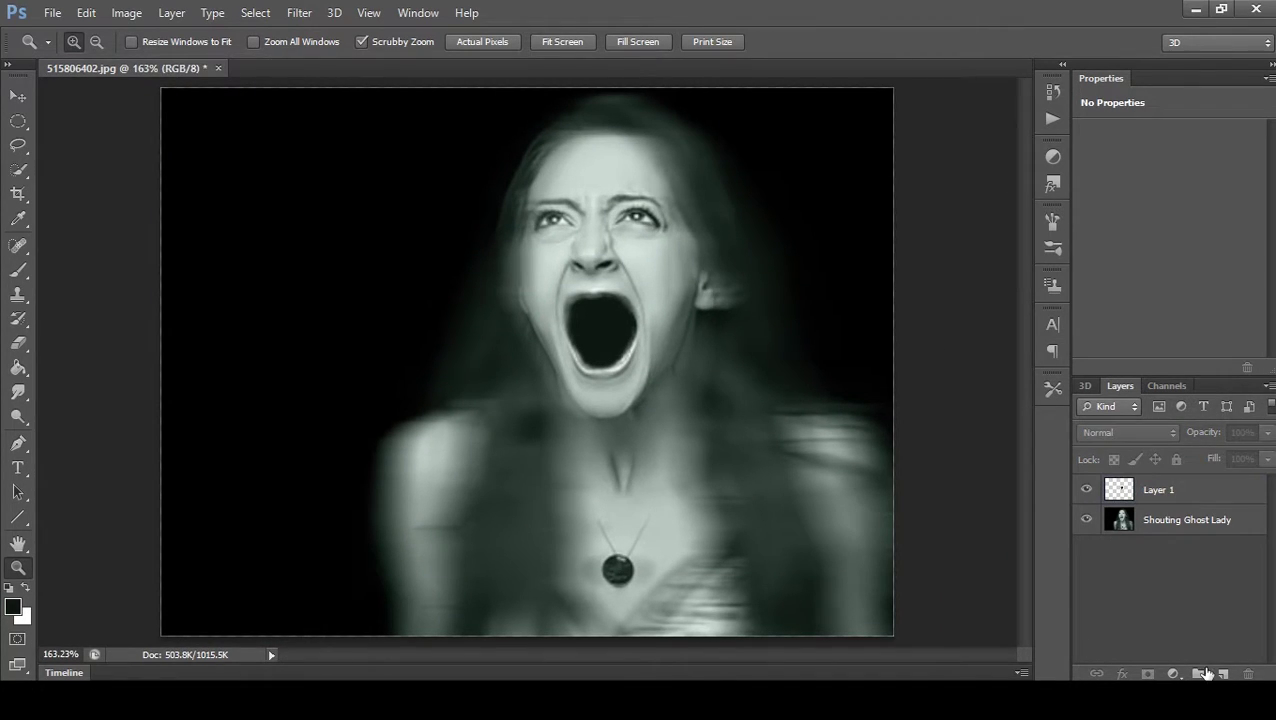
{"action": "left_click", "coordinate": [1226, 674]}
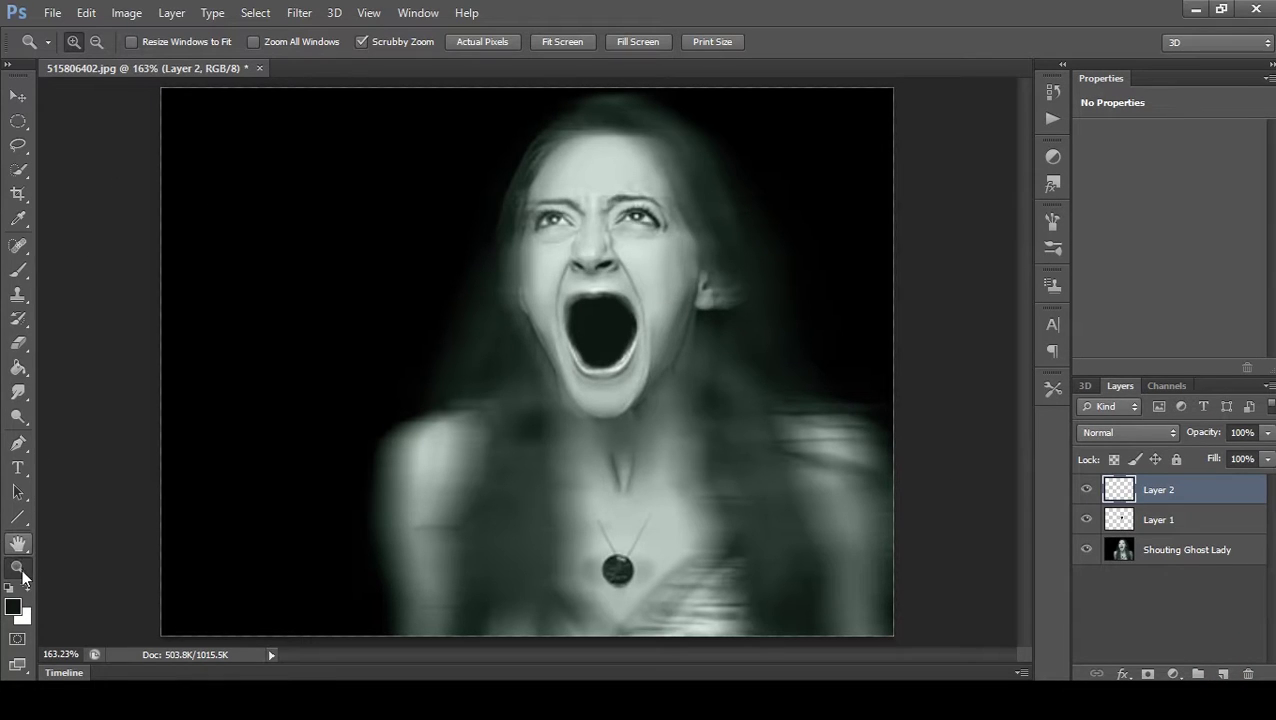
{"action": "left_click", "coordinate": [574, 219]}
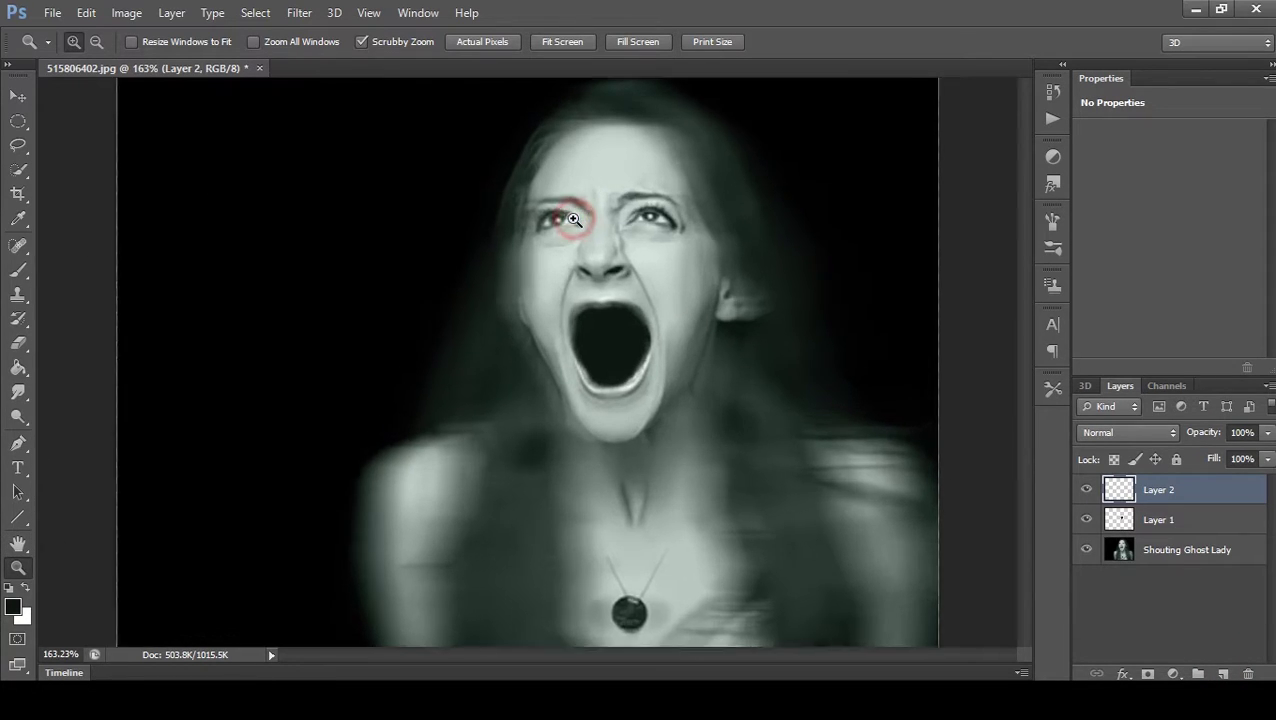
{"action": "left_click", "coordinate": [575, 218]}
{"action": "left_click", "coordinate": [576, 216]}
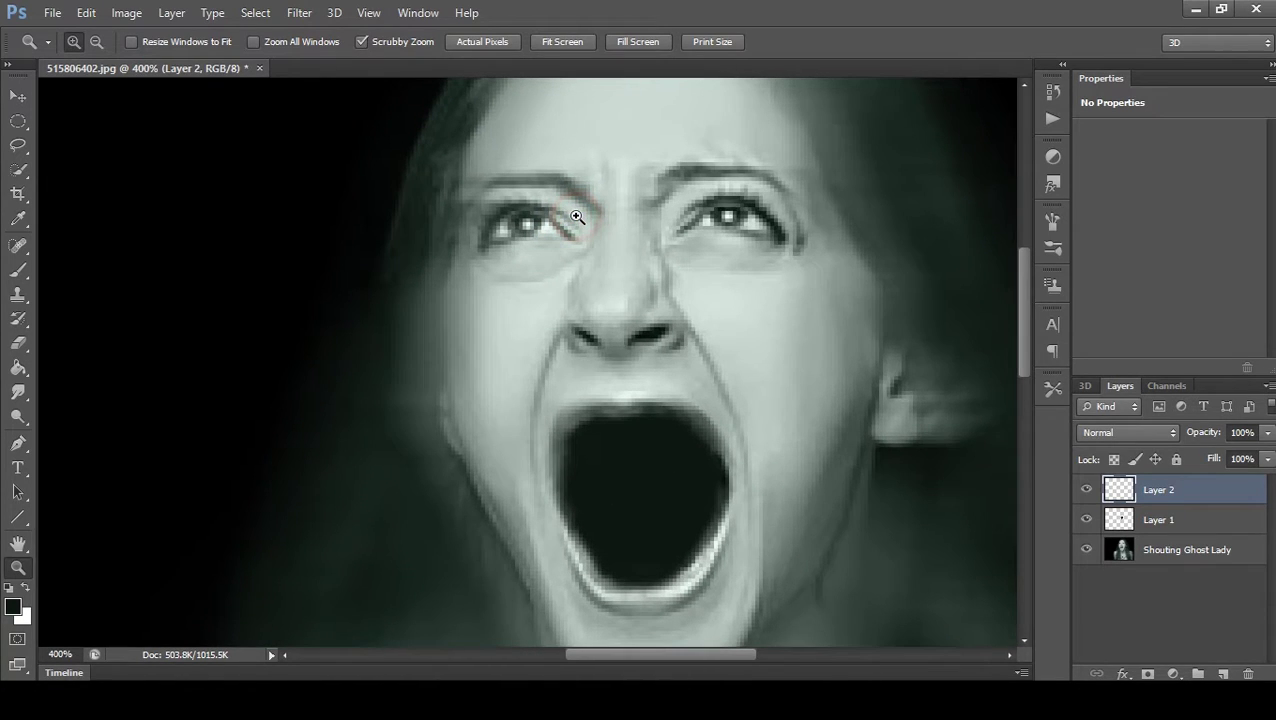
{"action": "left_click", "coordinate": [763, 210]}
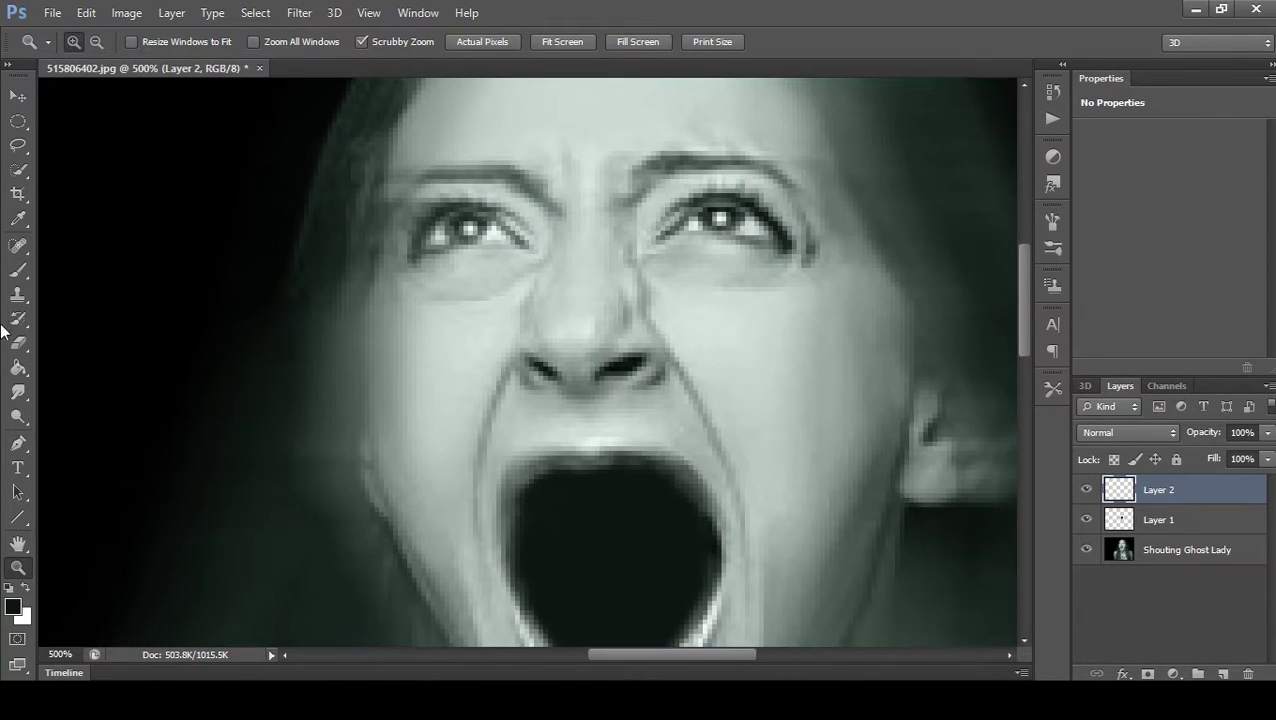
- Paint over both eyes with a smaller light grey brush
{"action": "left_click", "coordinate": [28, 278]}
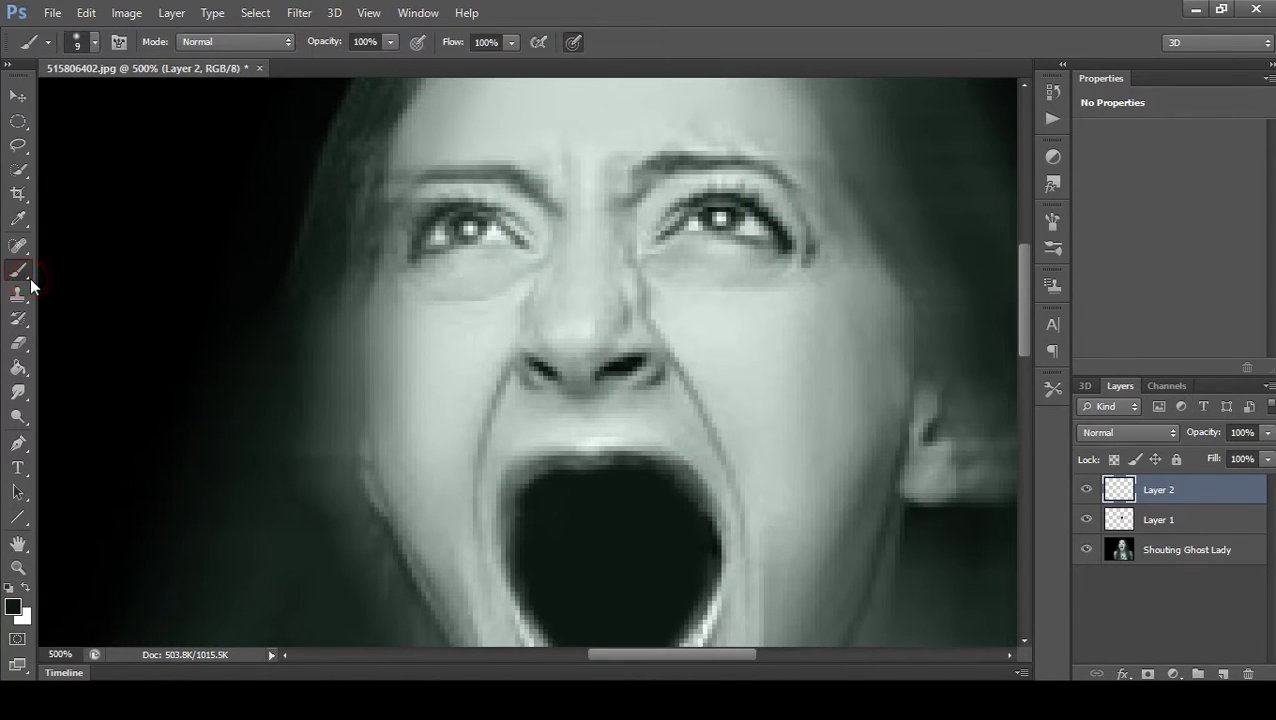
{"action": "left_click", "coordinate": [14, 606]}
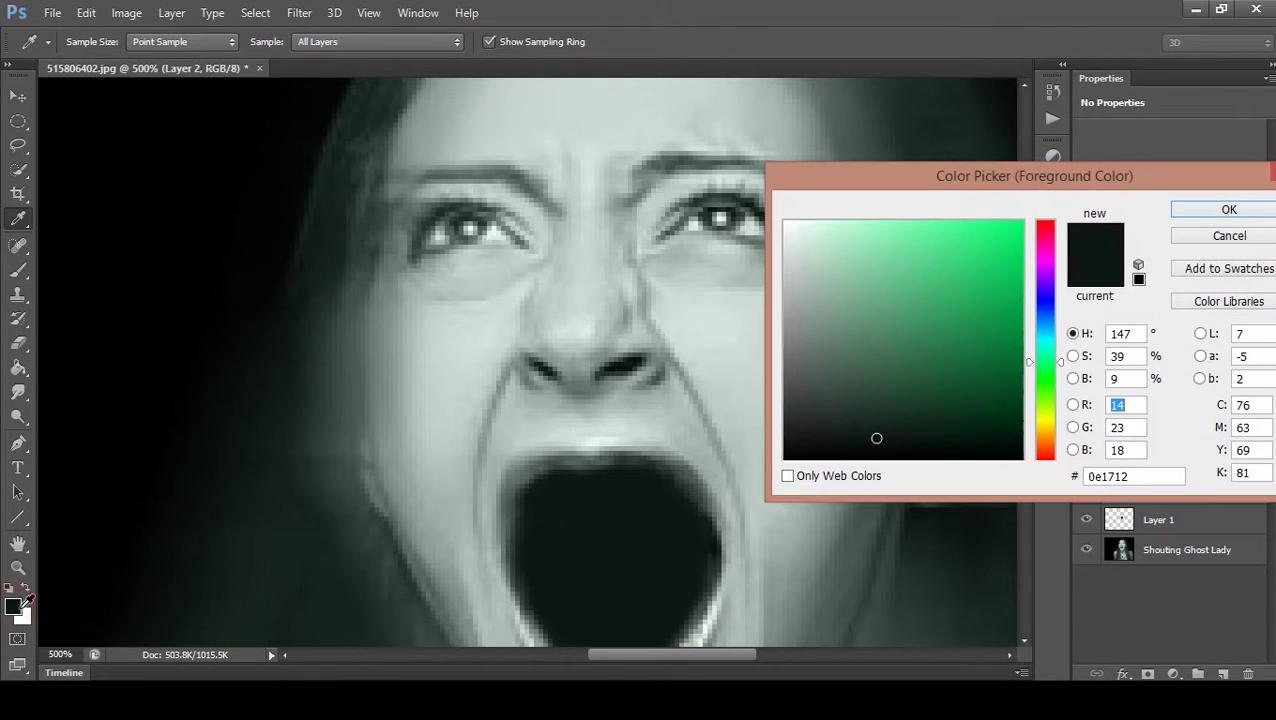
{"action": "left_click_drag", "start_coordinate": [793, 237], "coordinate": [786, 268]}
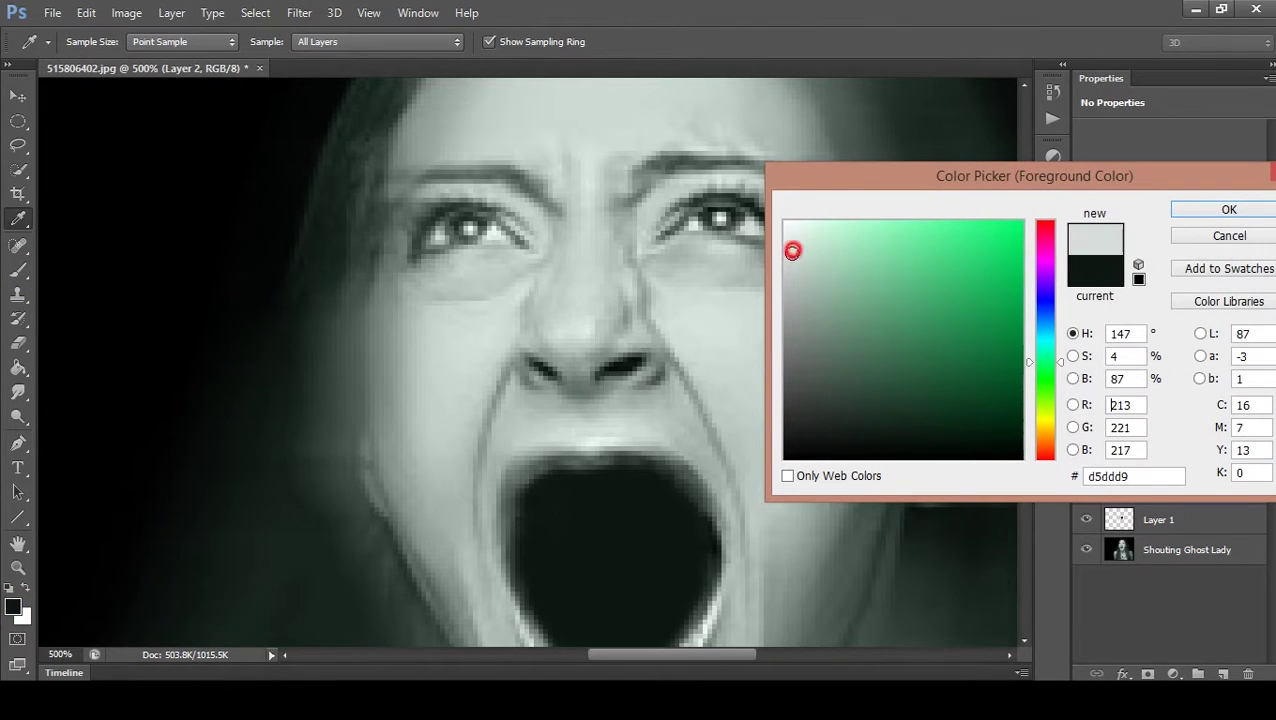
{"action": "left_click", "coordinate": [1226, 208]}
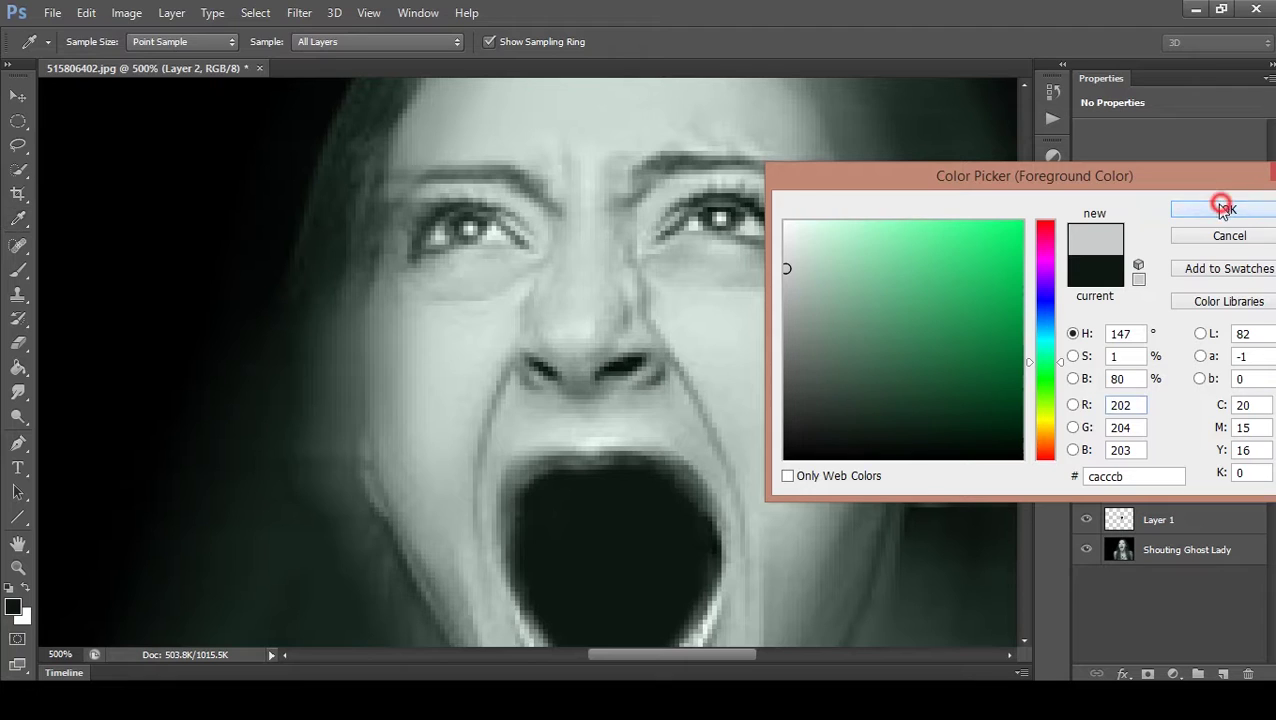
{"action": "key", "text": "bracketleft"}
{"action": "key", "text": "bracketleft"}
{"action": "key", "text": "bracketleft"}
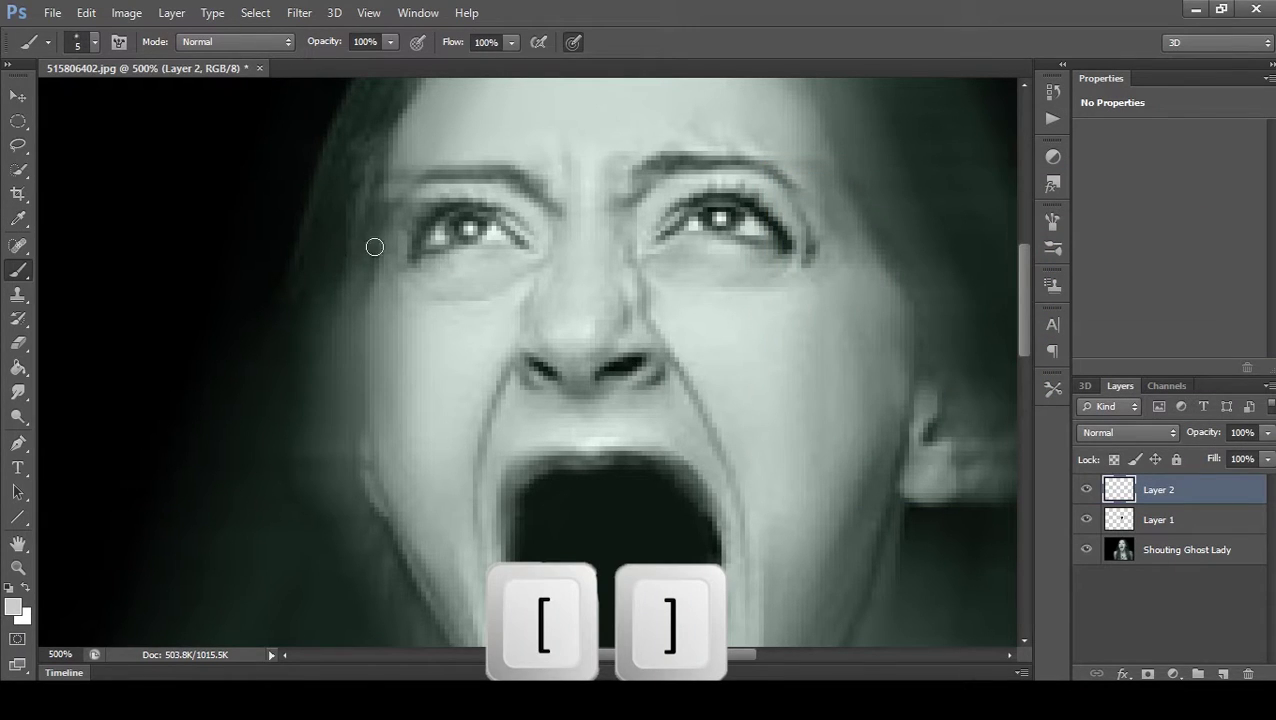
{"action": "mouse_move", "coordinate": [407, 262]}
{"action": "left_mouse_down"}
{"action": "mouse_move", "coordinate": [430, 282]}
{"action": "mouse_move", "coordinate": [520, 275]}
{"action": "mouse_move", "coordinate": [495, 195]}
{"action": "mouse_move", "coordinate": [403, 236]}
{"action": "mouse_move", "coordinate": [495, 255]}
{"action": "mouse_move", "coordinate": [440, 235]}
{"action": "mouse_move", "coordinate": [500, 210]}
{"action": "mouse_move", "coordinate": [425, 229]}
{"action": "left_mouse_up"}
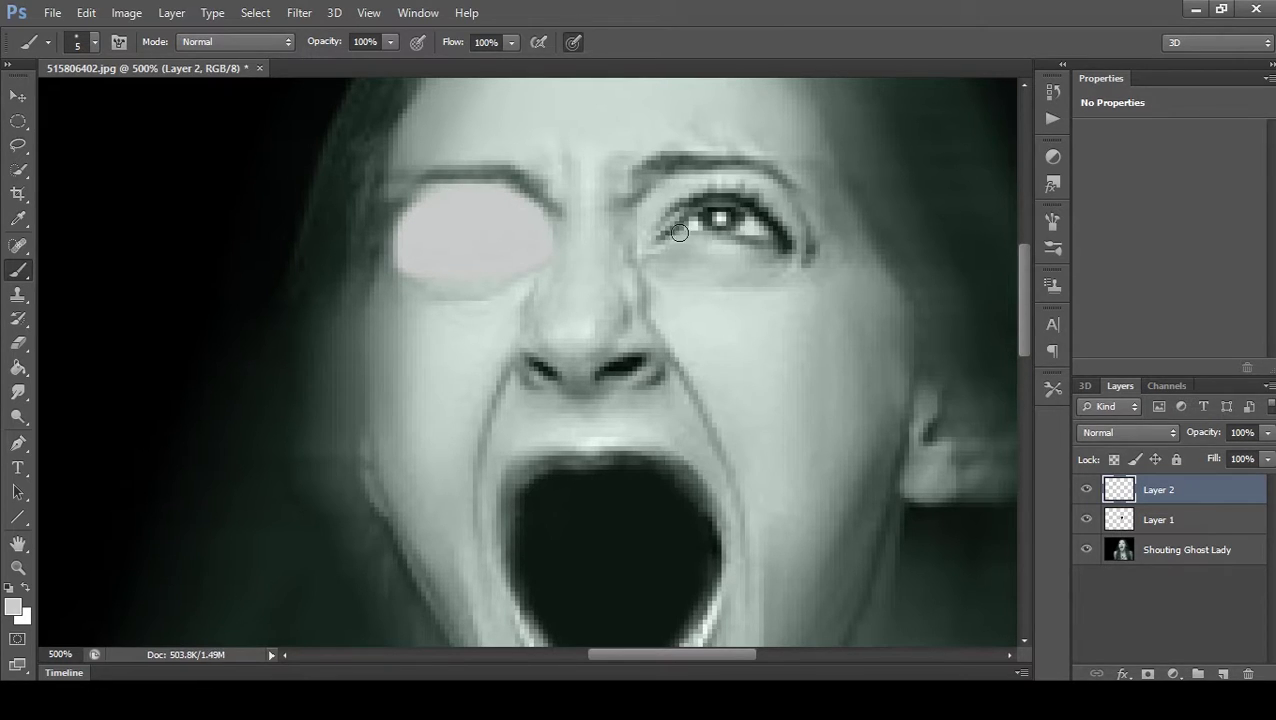
{"action": "mouse_move", "coordinate": [655, 232]}
{"action": "left_mouse_down"}
{"action": "mouse_move", "coordinate": [720, 248]}
{"action": "mouse_move", "coordinate": [770, 190]}
{"action": "mouse_move", "coordinate": [731, 223]}
{"action": "mouse_move", "coordinate": [692, 208]}
{"action": "mouse_move", "coordinate": [665, 248]}
{"action": "mouse_move", "coordinate": [769, 251]}
{"action": "left_mouse_up"}
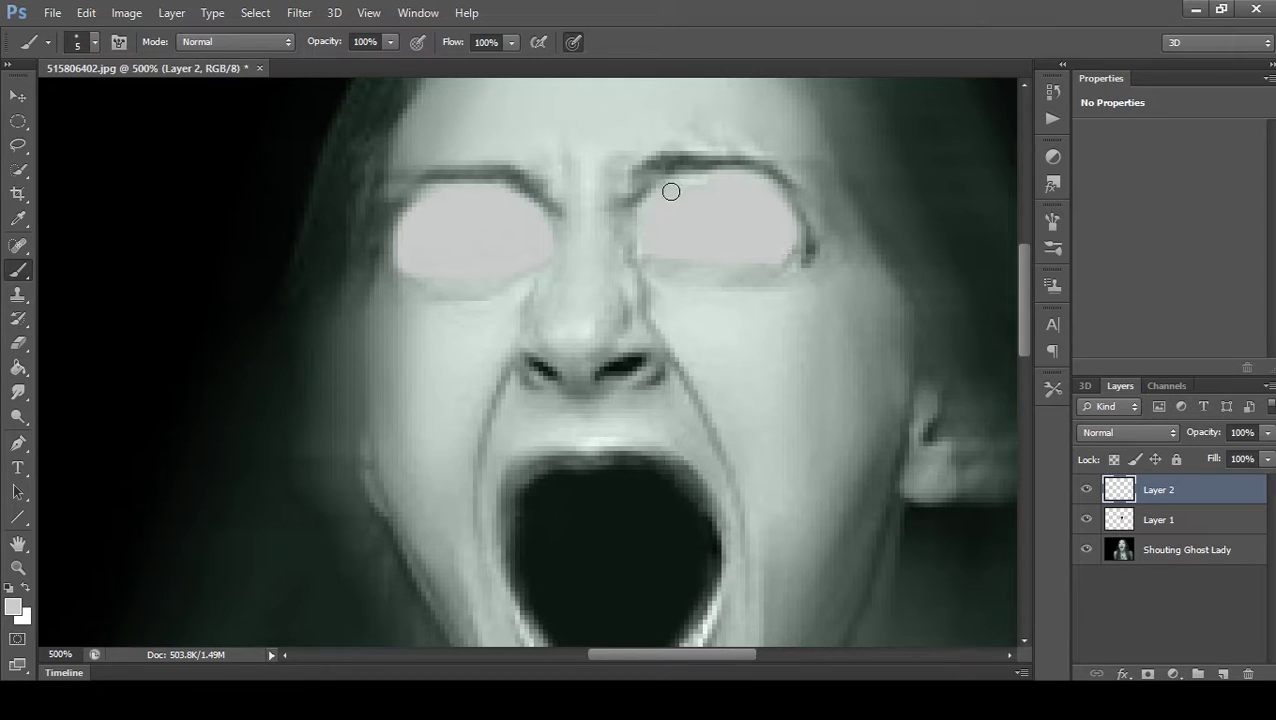
- Soften the grey eye patches with a 2.9-pixel Gaussian Blur
{"action": "left_click", "coordinate": [297, 14]}
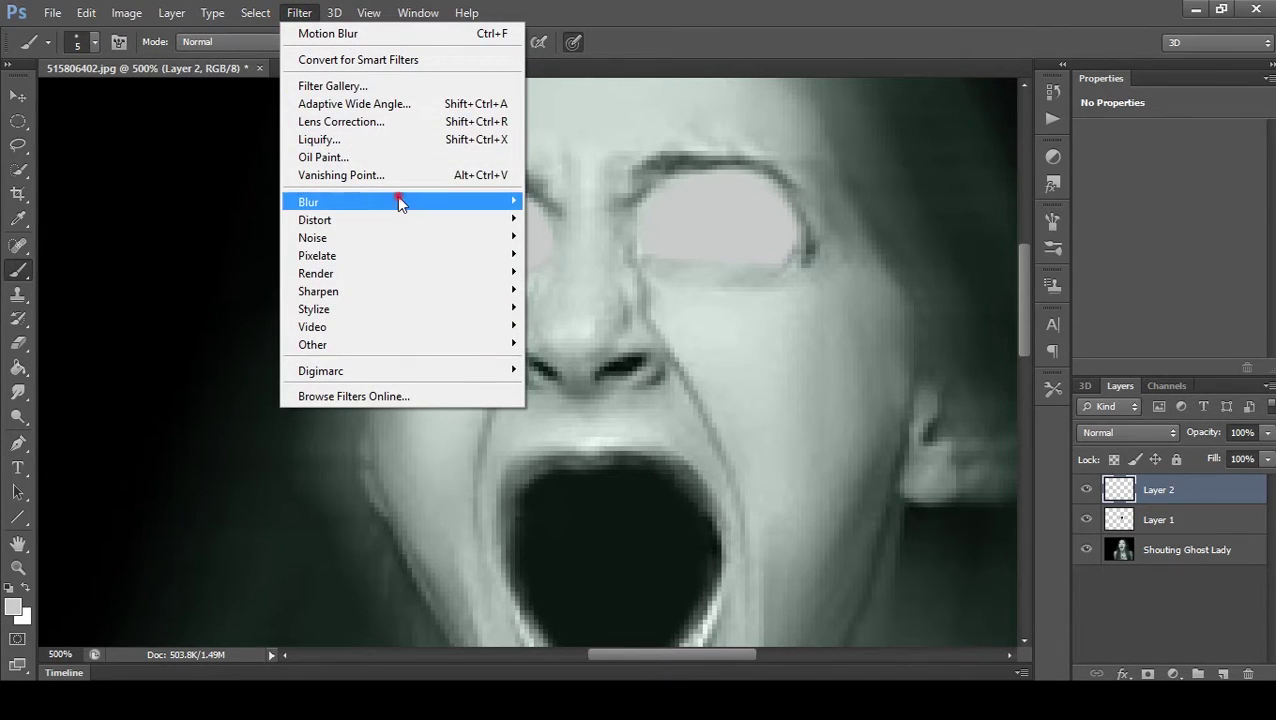
{"action": "left_click", "coordinate": [397, 195]}
{"action": "left_click", "coordinate": [592, 334]}
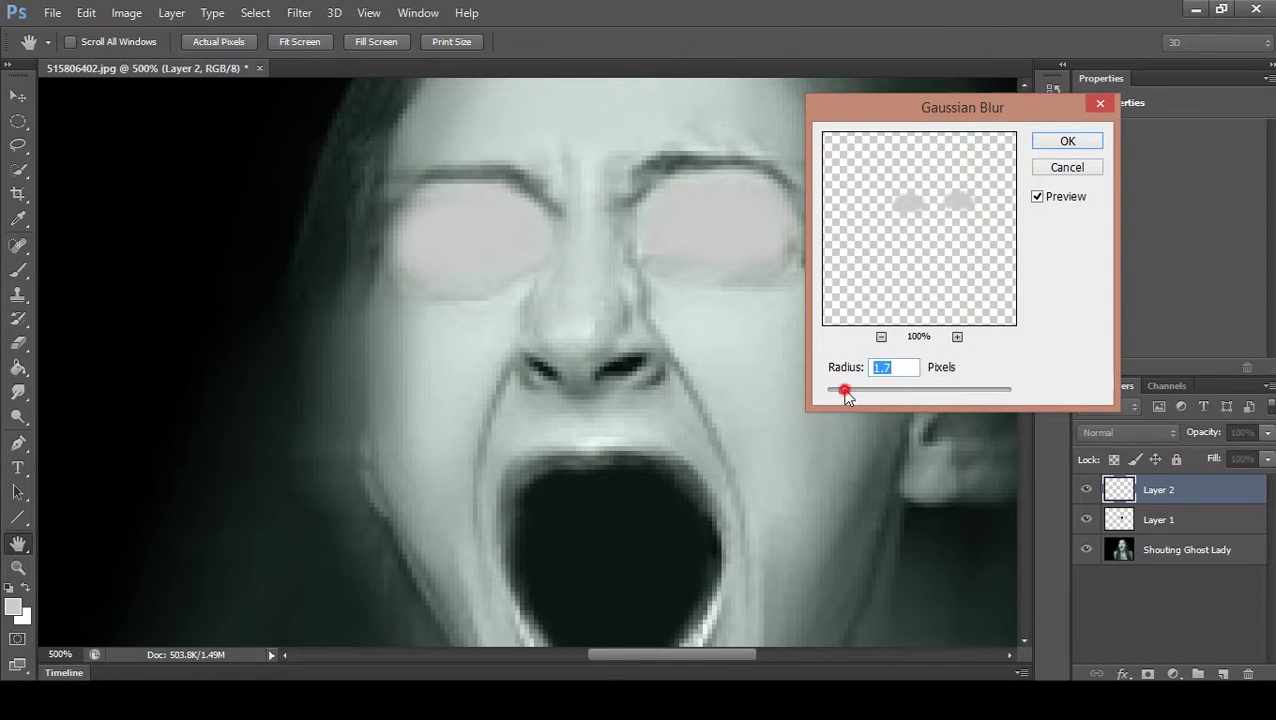
{"action": "left_click_drag", "start_coordinate": [845, 393], "coordinate": [855, 390]}
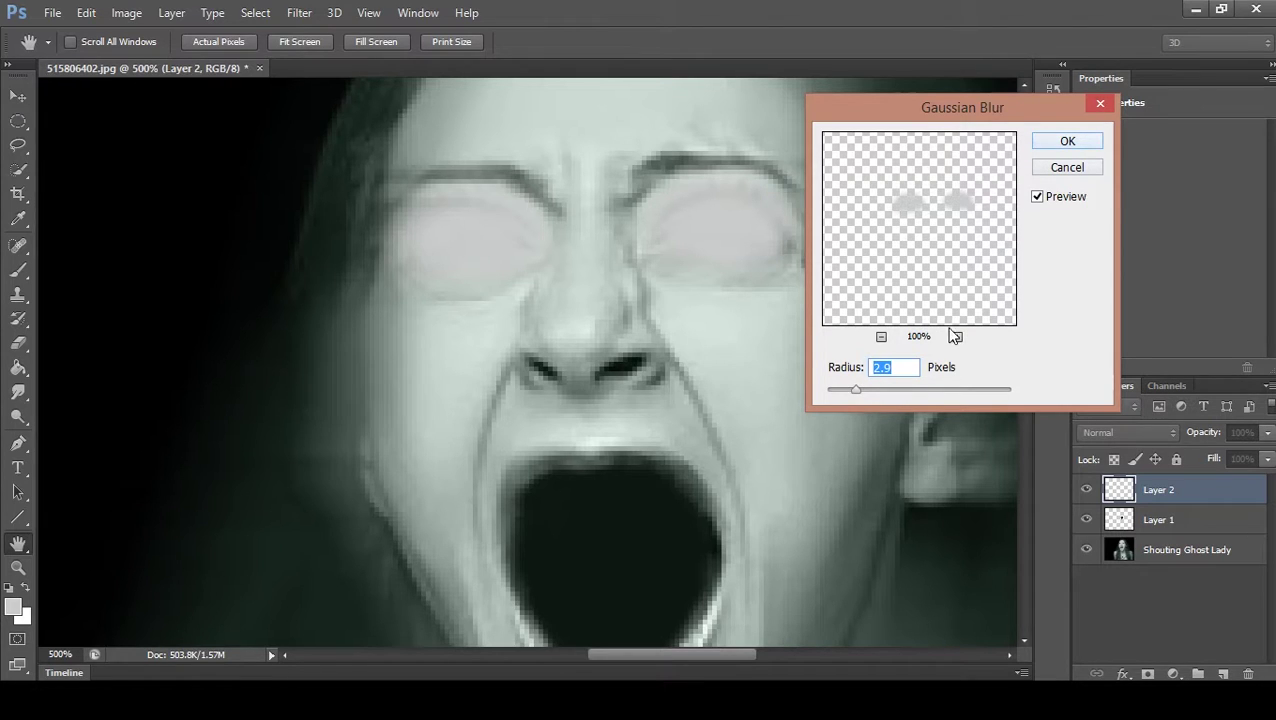
{"action": "left_click", "coordinate": [1063, 138]}
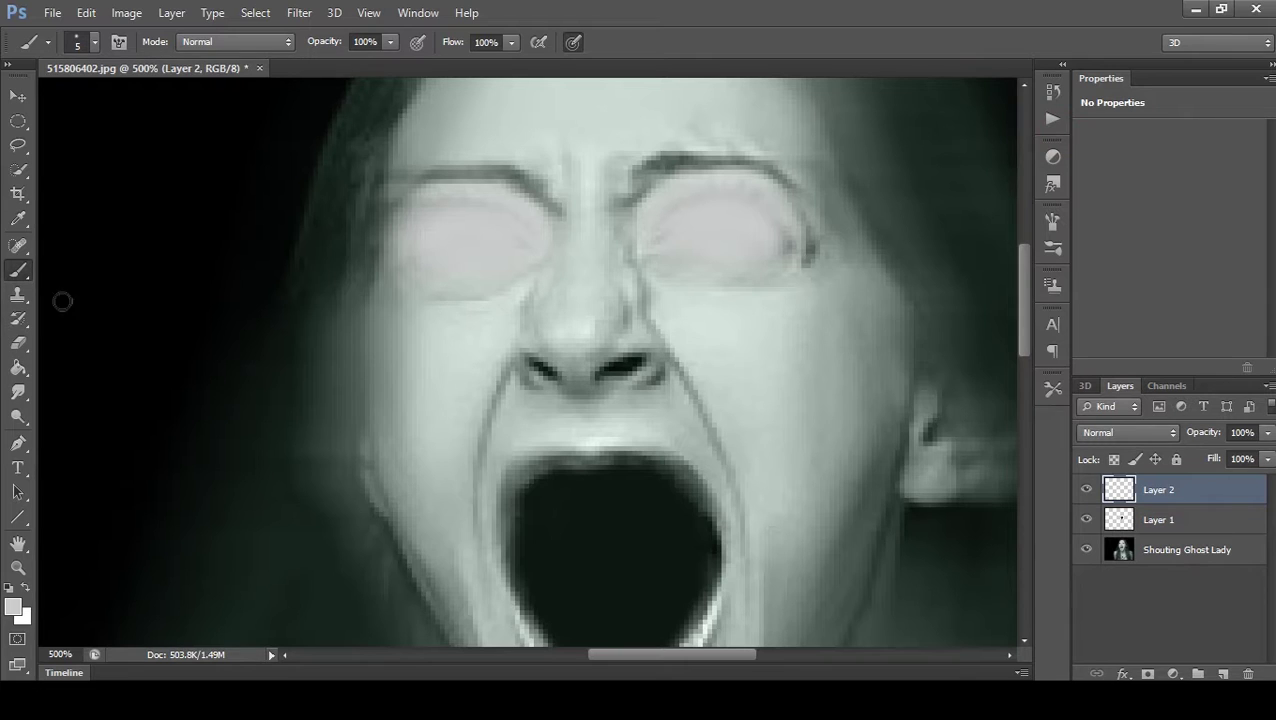
- Paint a pure white streak across the centre of each eye
{"action": "left_click", "coordinate": [13, 606]}
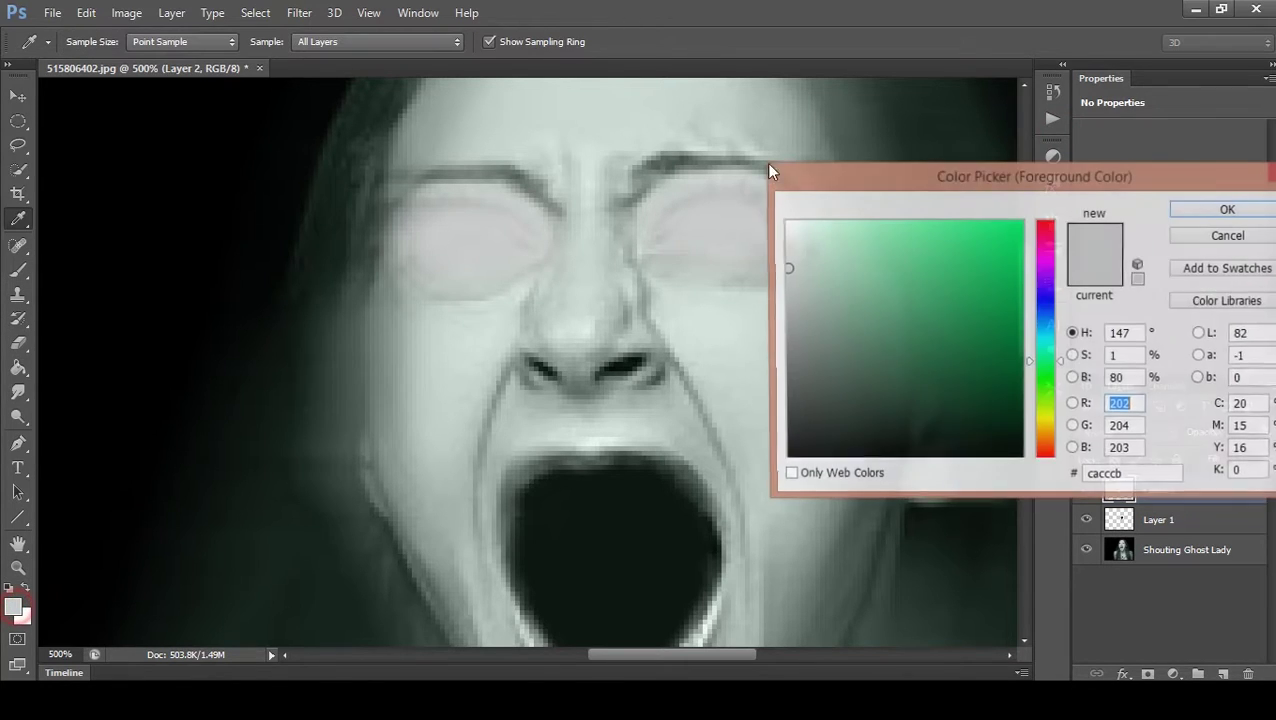
{"action": "left_click_drag", "start_coordinate": [786, 268], "coordinate": [784, 220]}
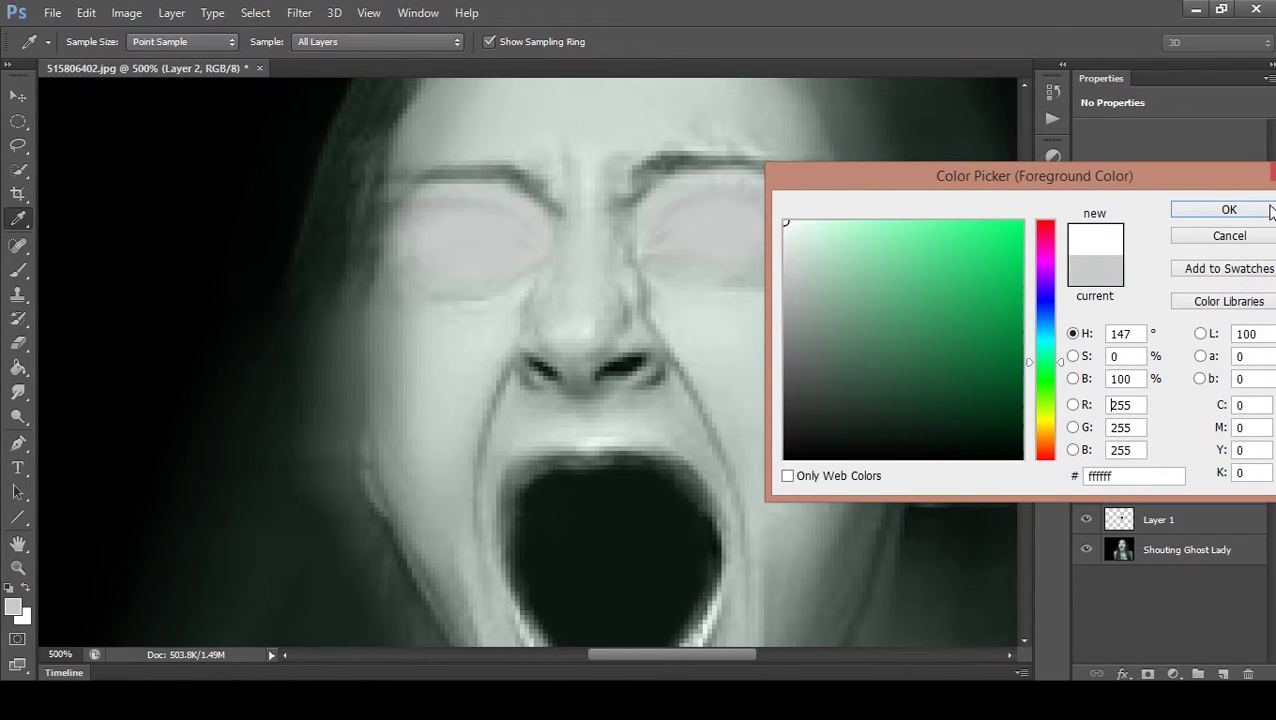
{"action": "left_click", "coordinate": [1228, 210]}
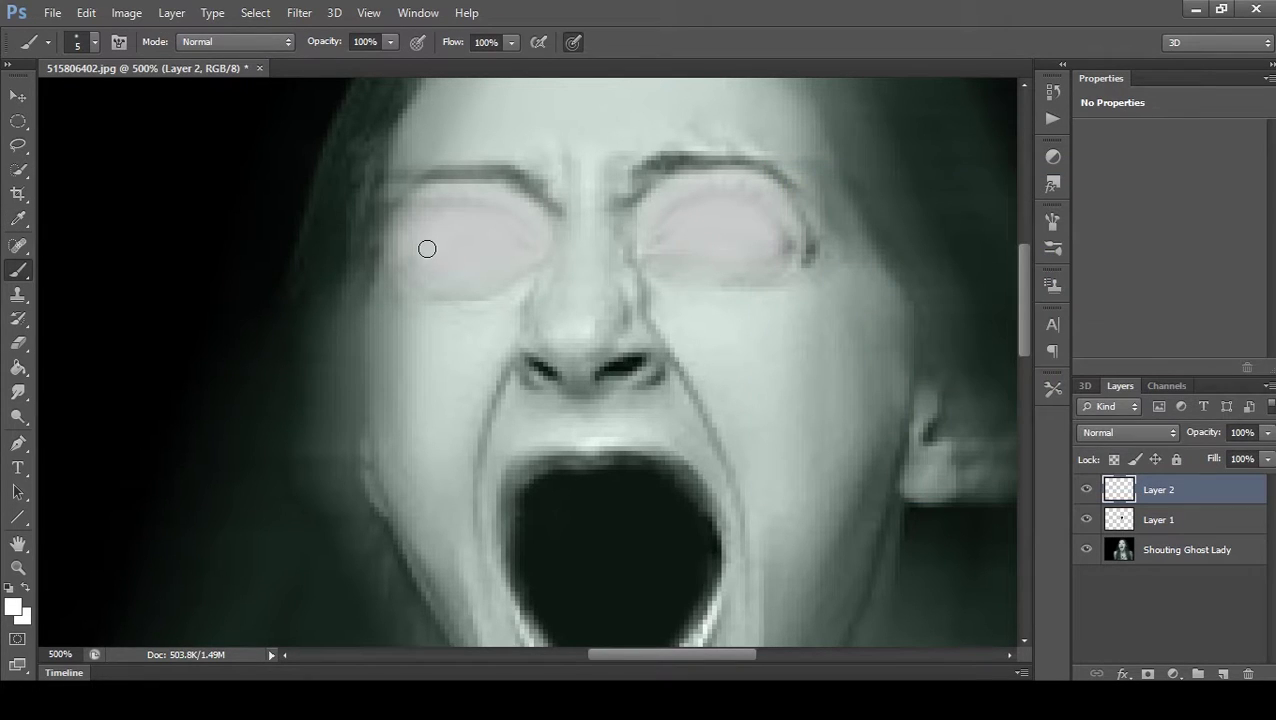
{"action": "left_click_drag", "start_coordinate": [443, 245], "coordinate": [472, 246]}
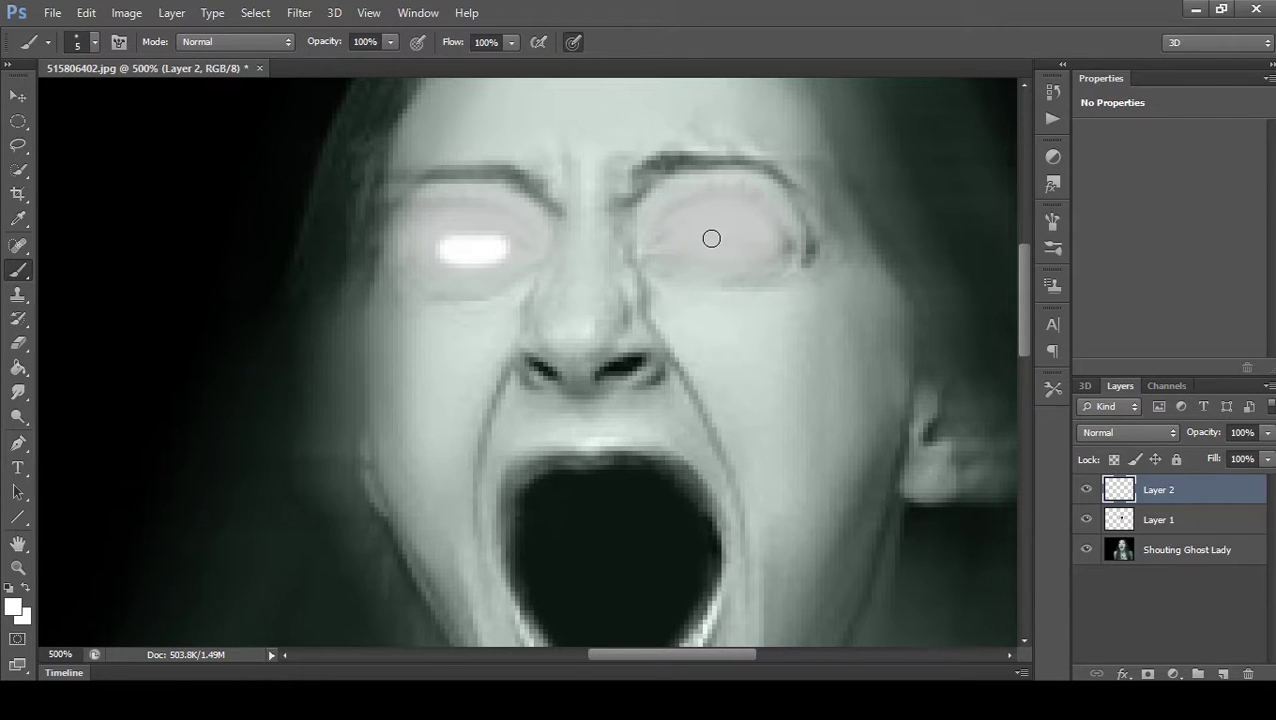
{"action": "left_click_drag", "start_coordinate": [682, 237], "coordinate": [741, 241]}
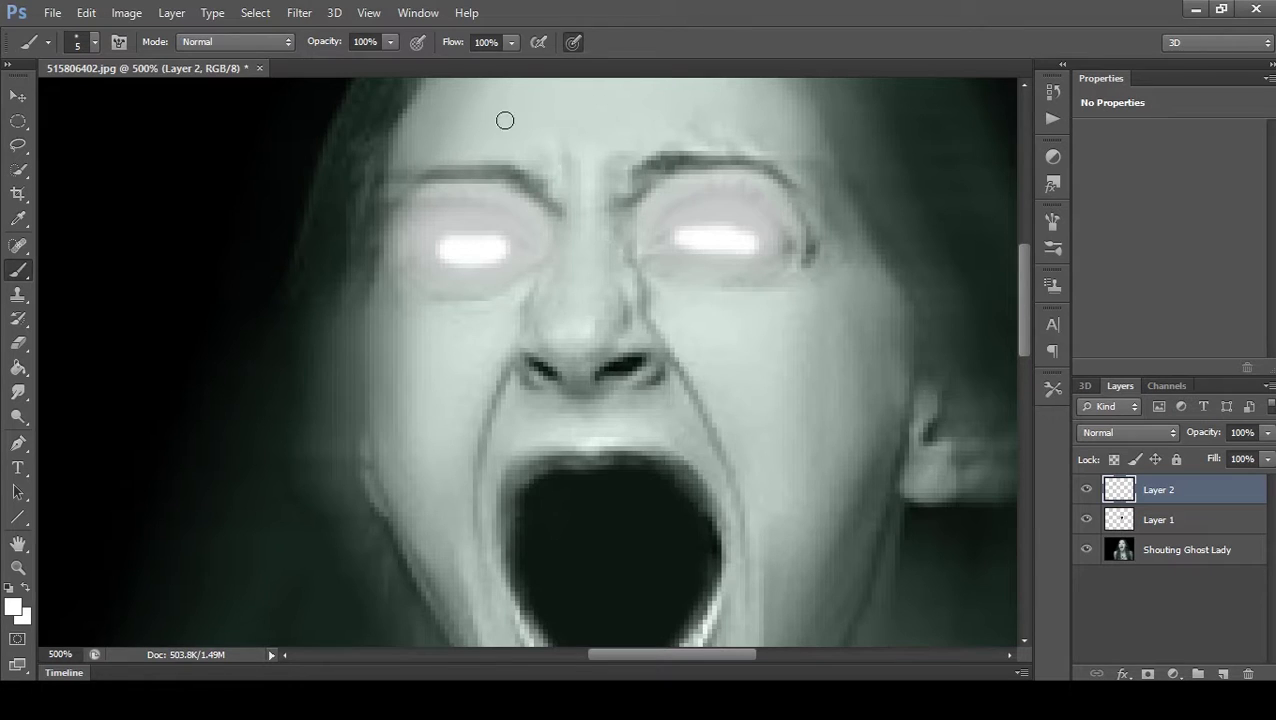
{"action": "left_click", "coordinate": [362, 10]}
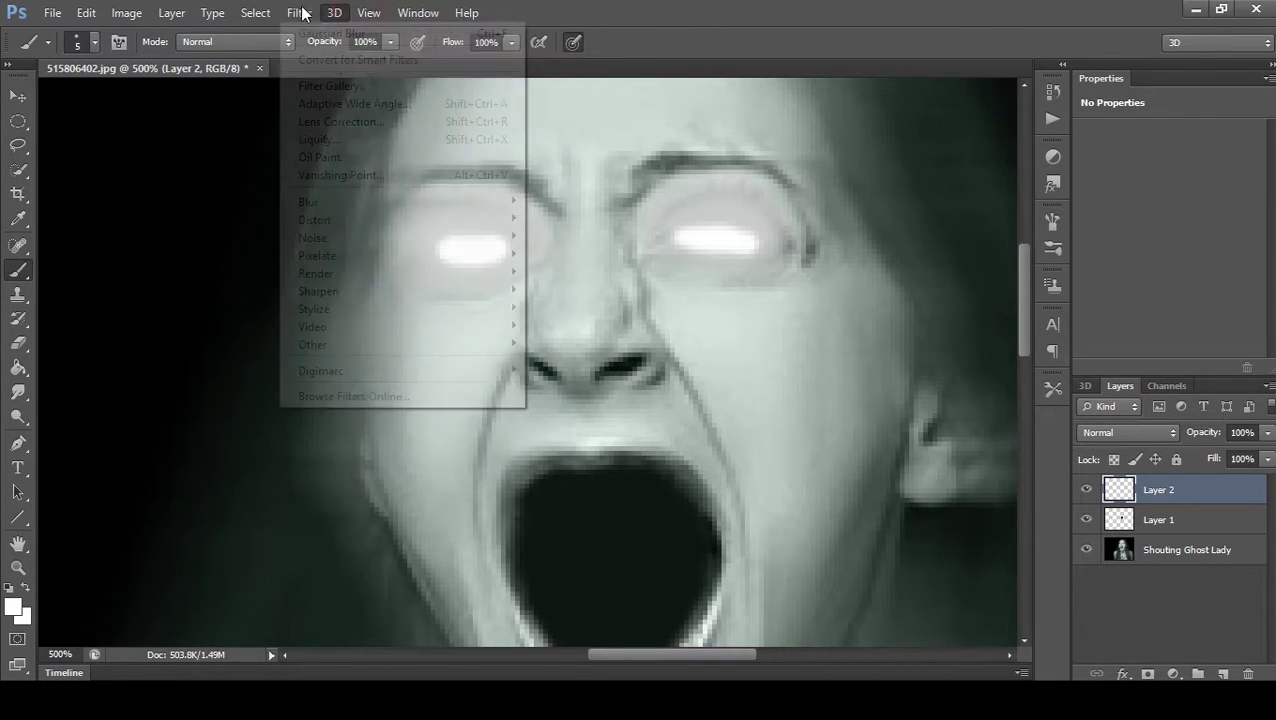
{"action": "mouse_move", "coordinate": [400, 202]}
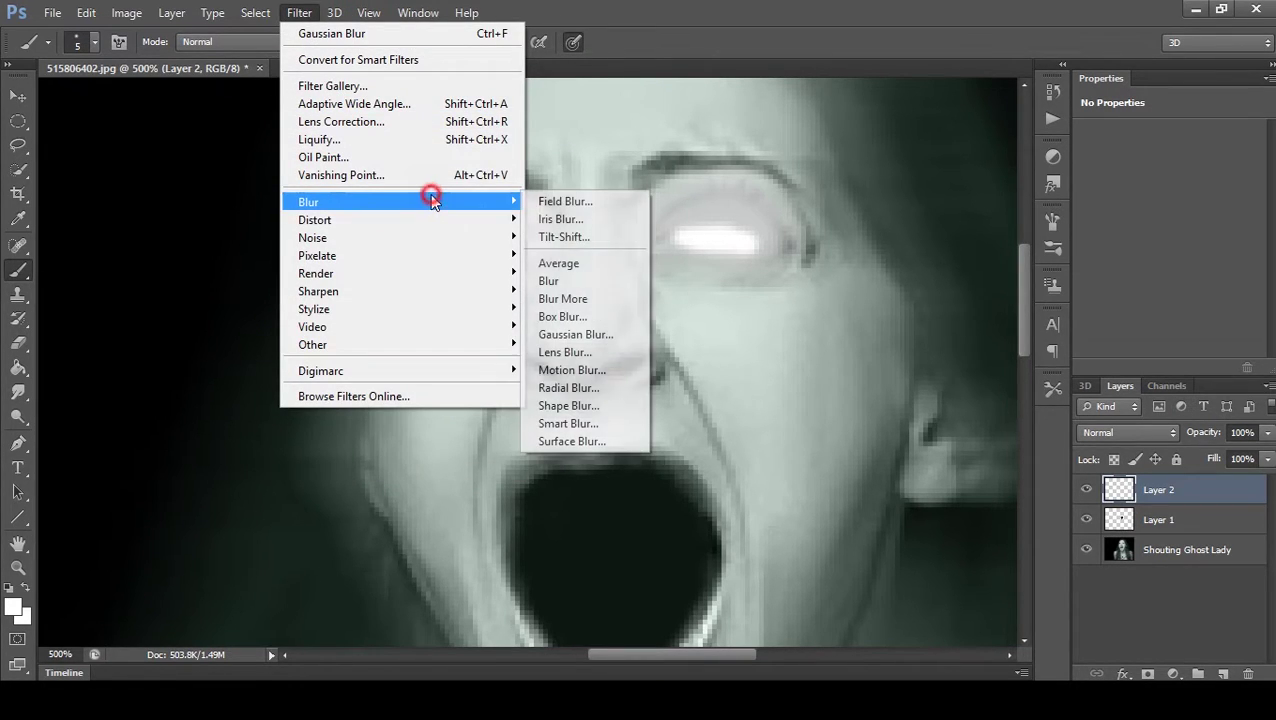
- Blur the white eye streaks with a roughly 2-pixel Gaussian Blur and fit the poster on screen
{"action": "left_click", "coordinate": [604, 333]}
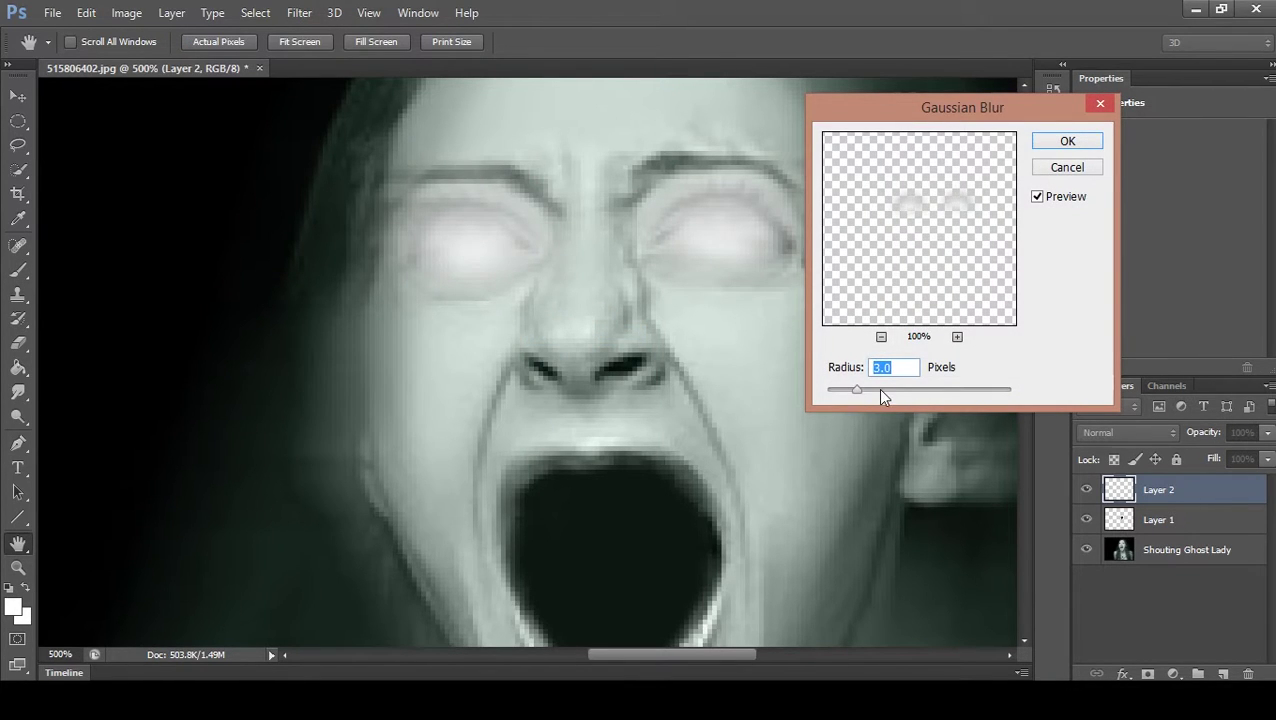
{"action": "left_click_drag", "start_coordinate": [862, 390], "coordinate": [845, 390]}
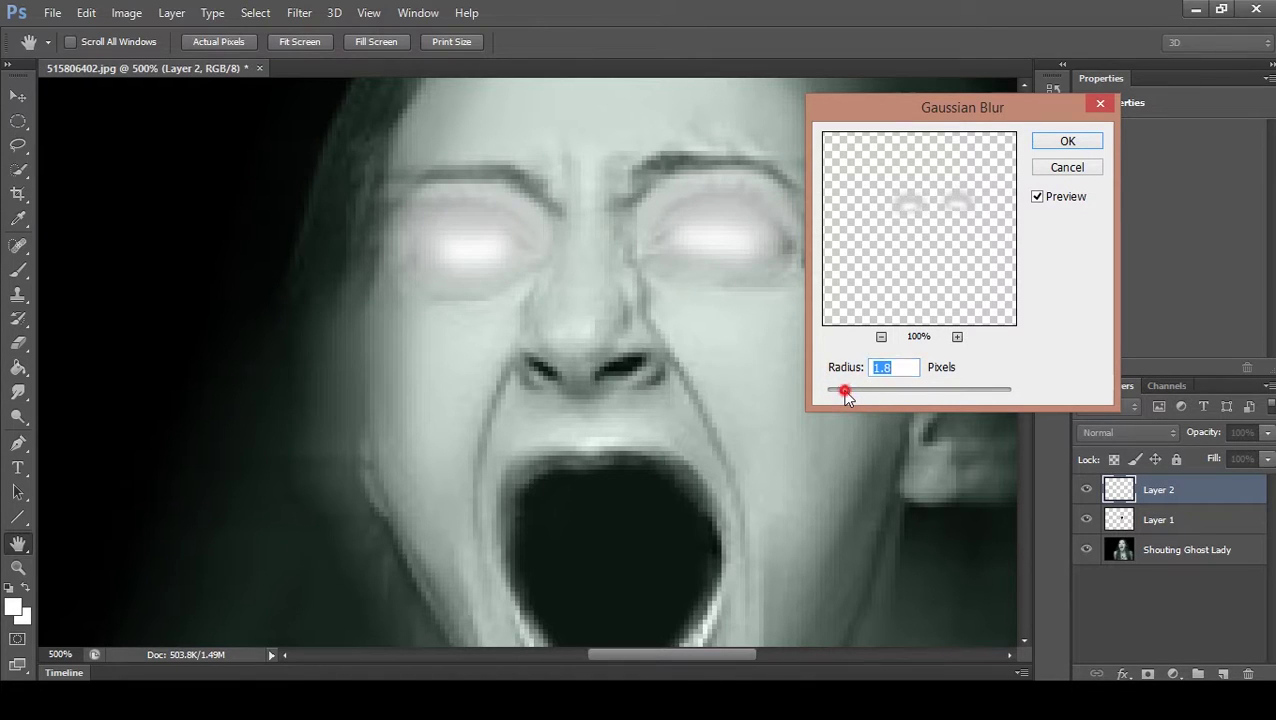
{"action": "left_click", "coordinate": [1070, 142]}
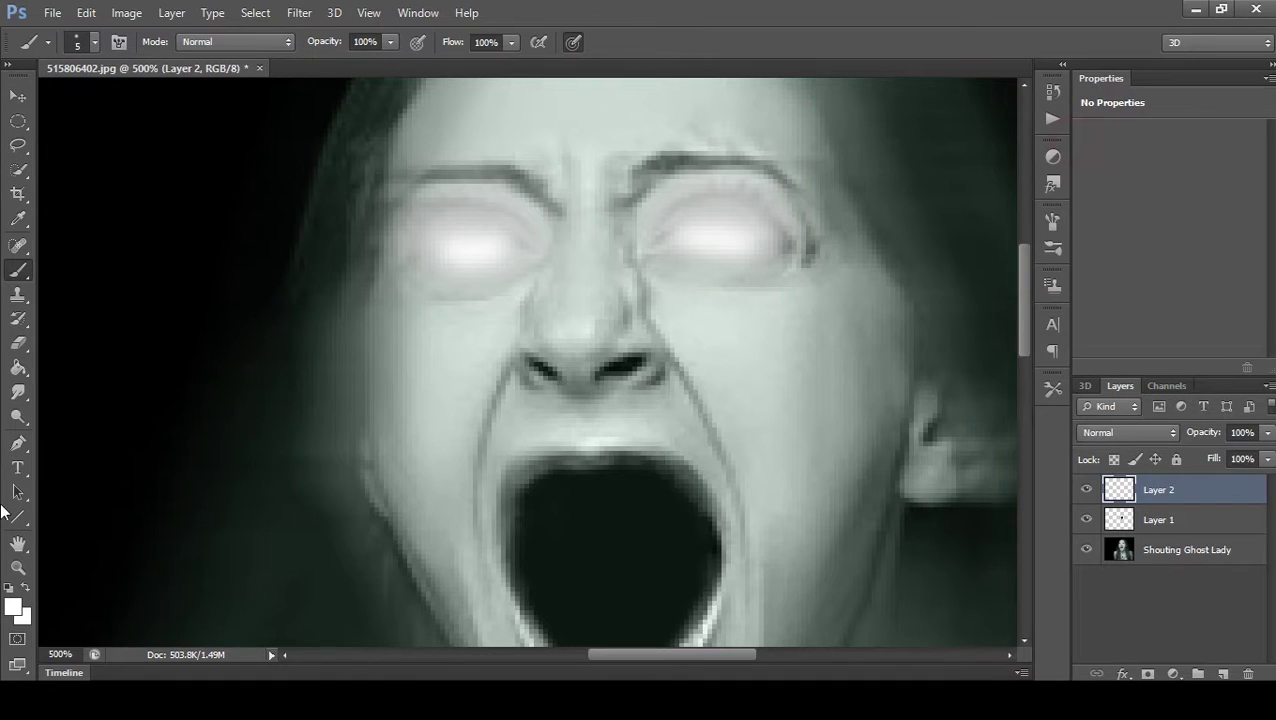
{"action": "left_click", "coordinate": [18, 567]}
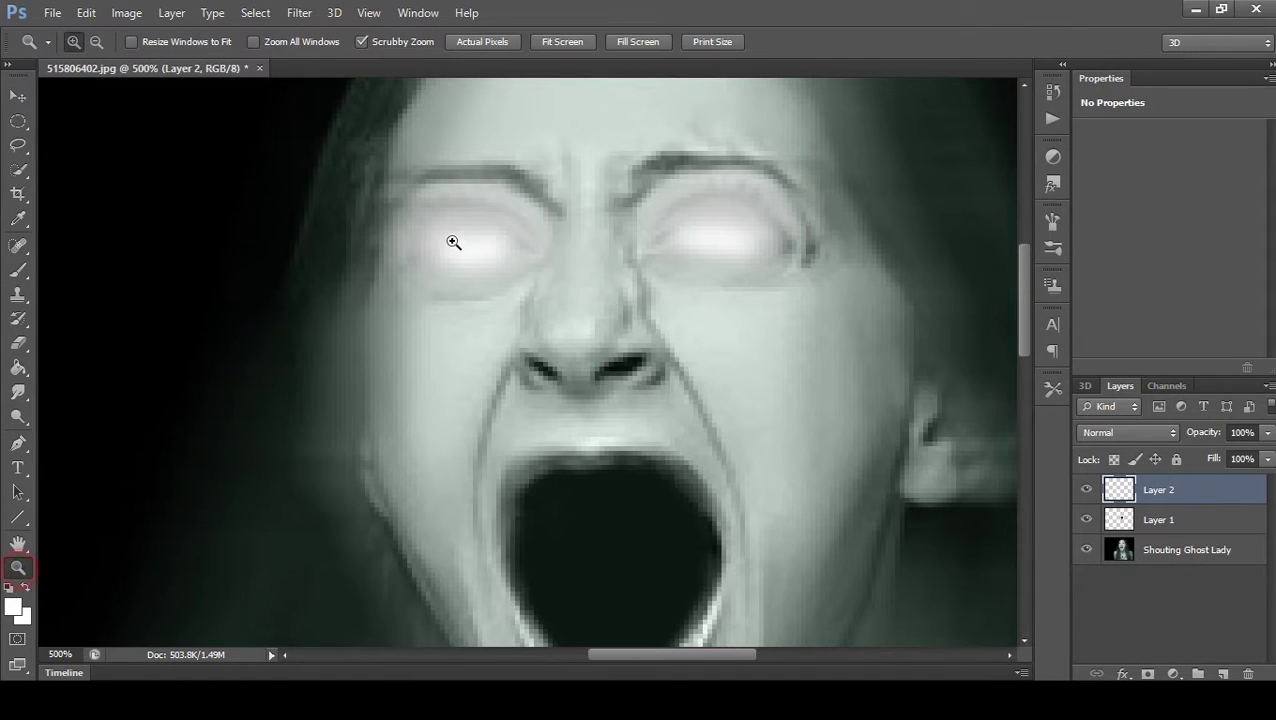
{"action": "right_click", "coordinate": [453, 242]}
{"action": "left_click", "coordinate": [487, 256]}
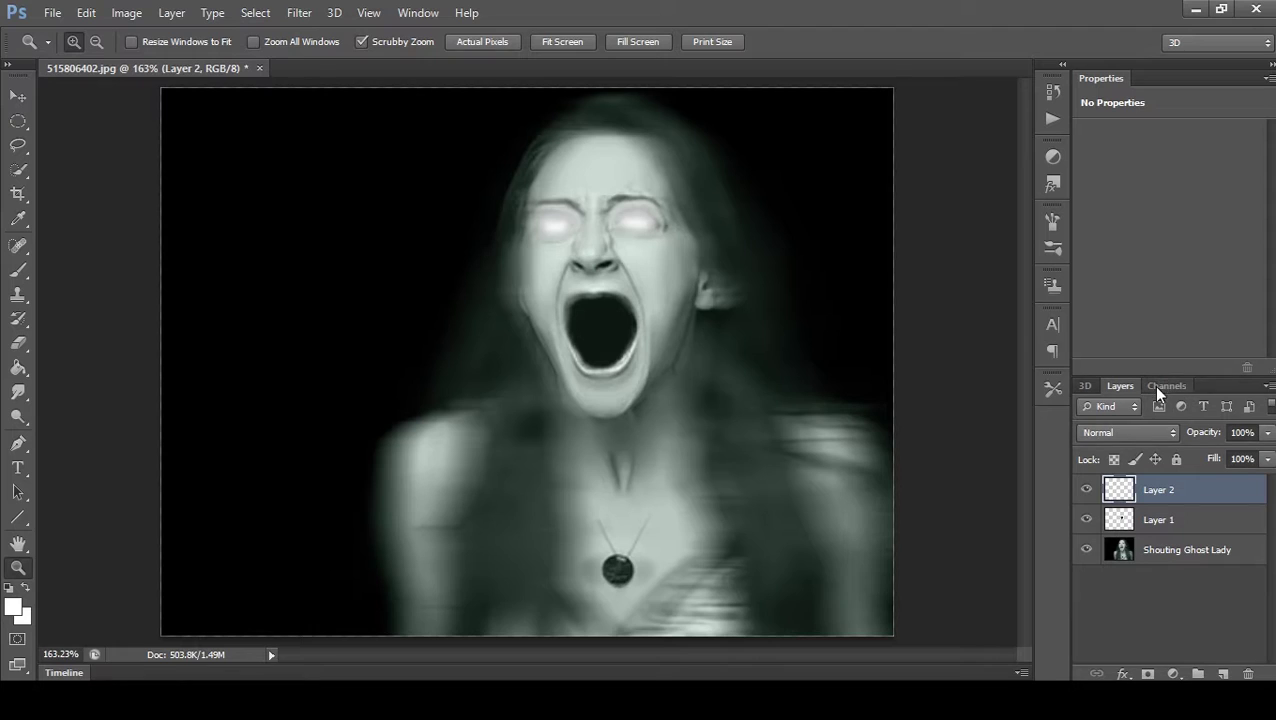
- Stamp visible layers into a merged Layer 4 and delete the older layers
{"action": "key", "text": "ctrl+alt+shift+e"}
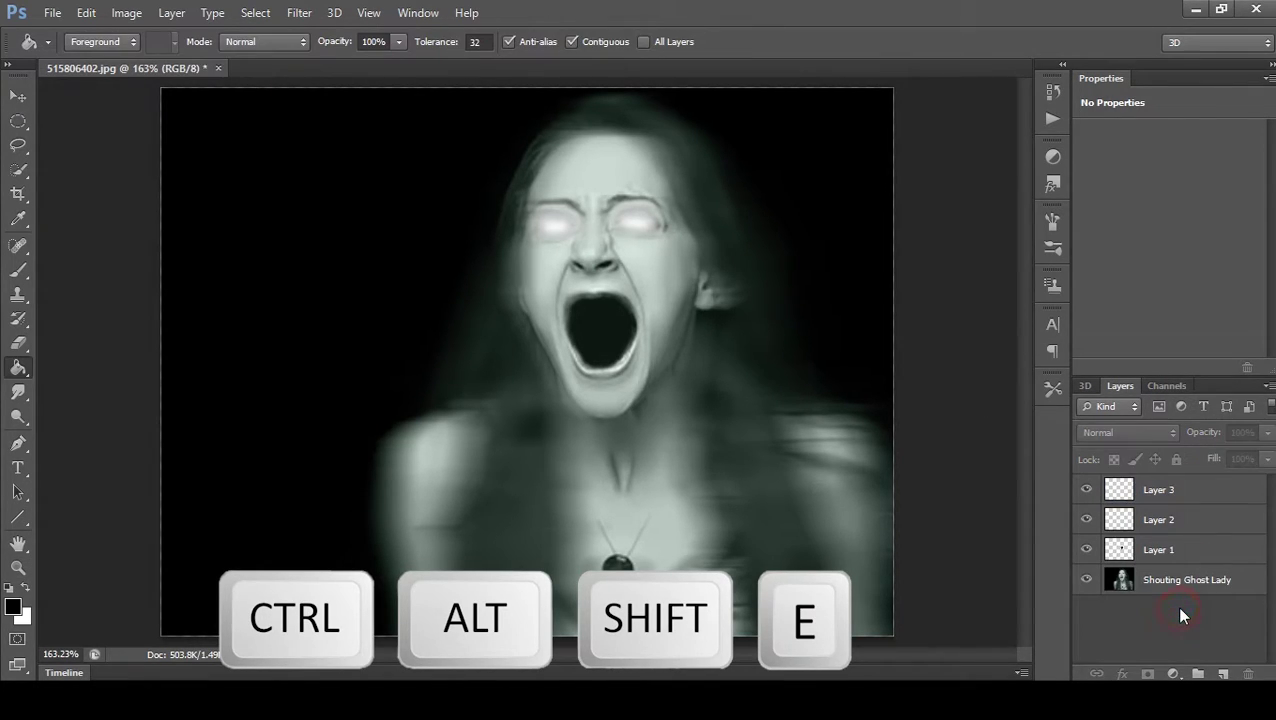
{"action": "key", "text": "ctrl+alt+shift+e"}
{"action": "left_click", "coordinate": [1182, 519]}
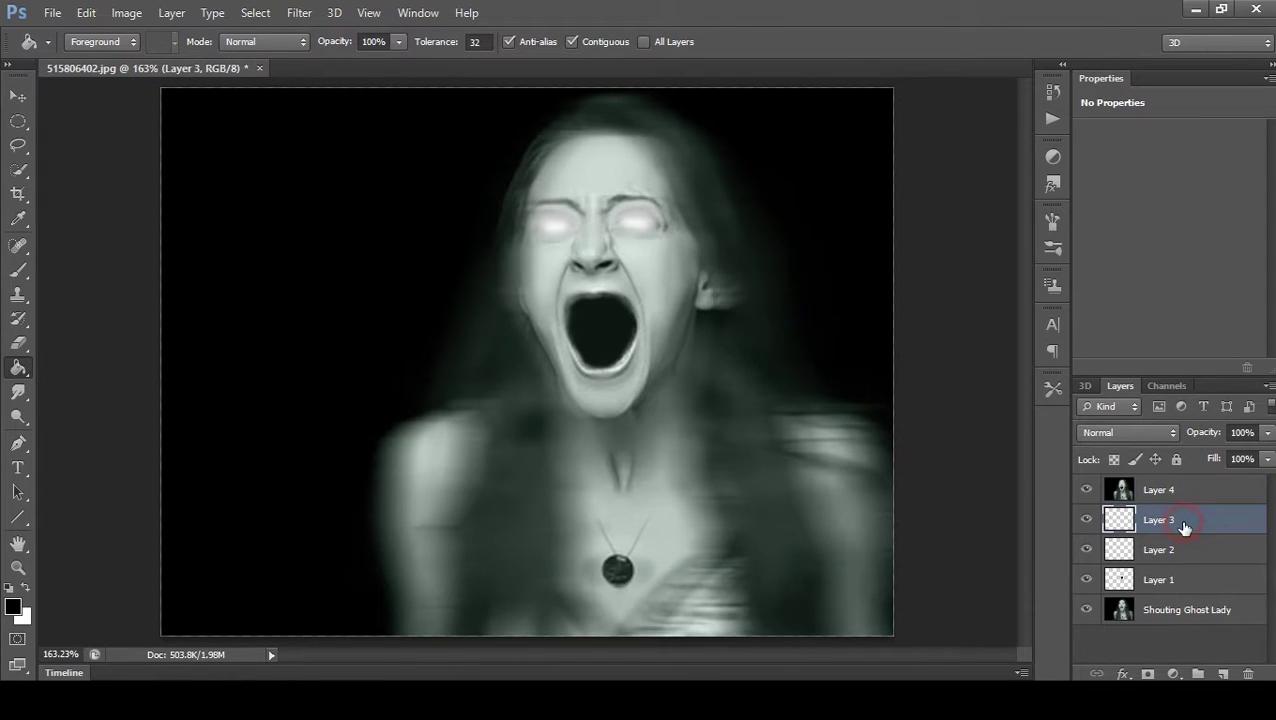
{"action": "key", "text": "Delete"}
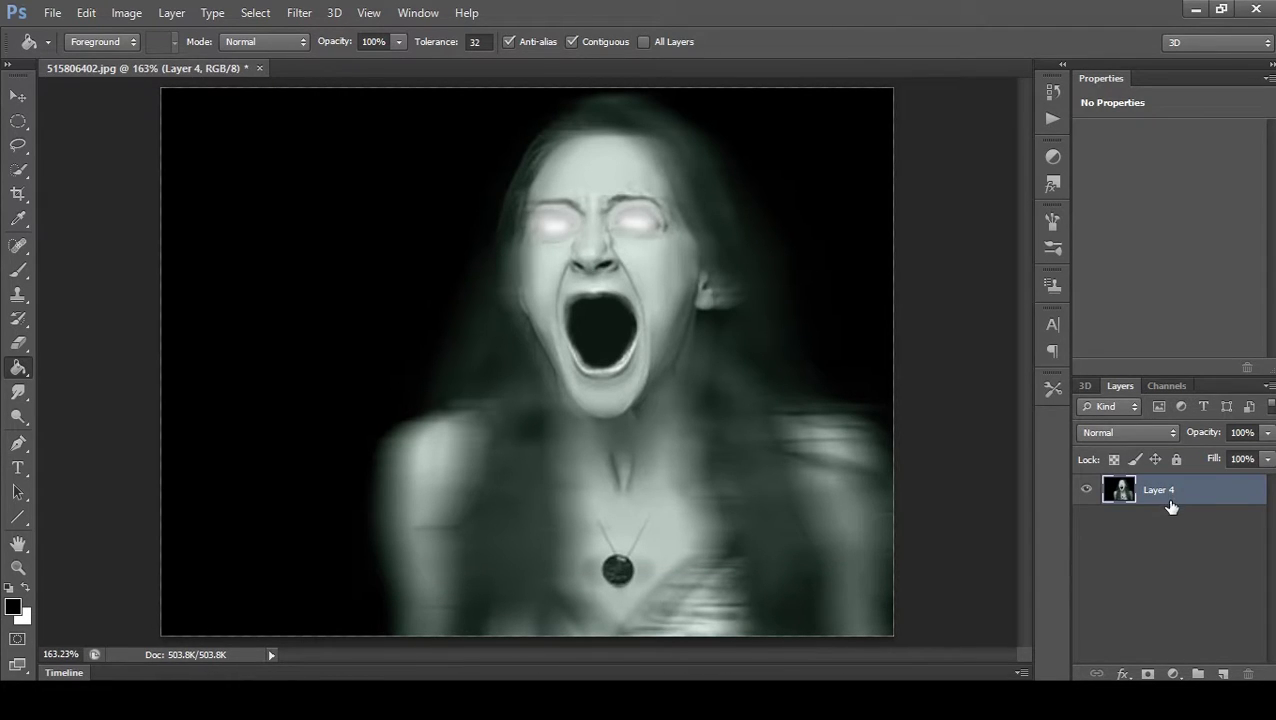
{"action": "left_click", "coordinate": [1158, 528]}
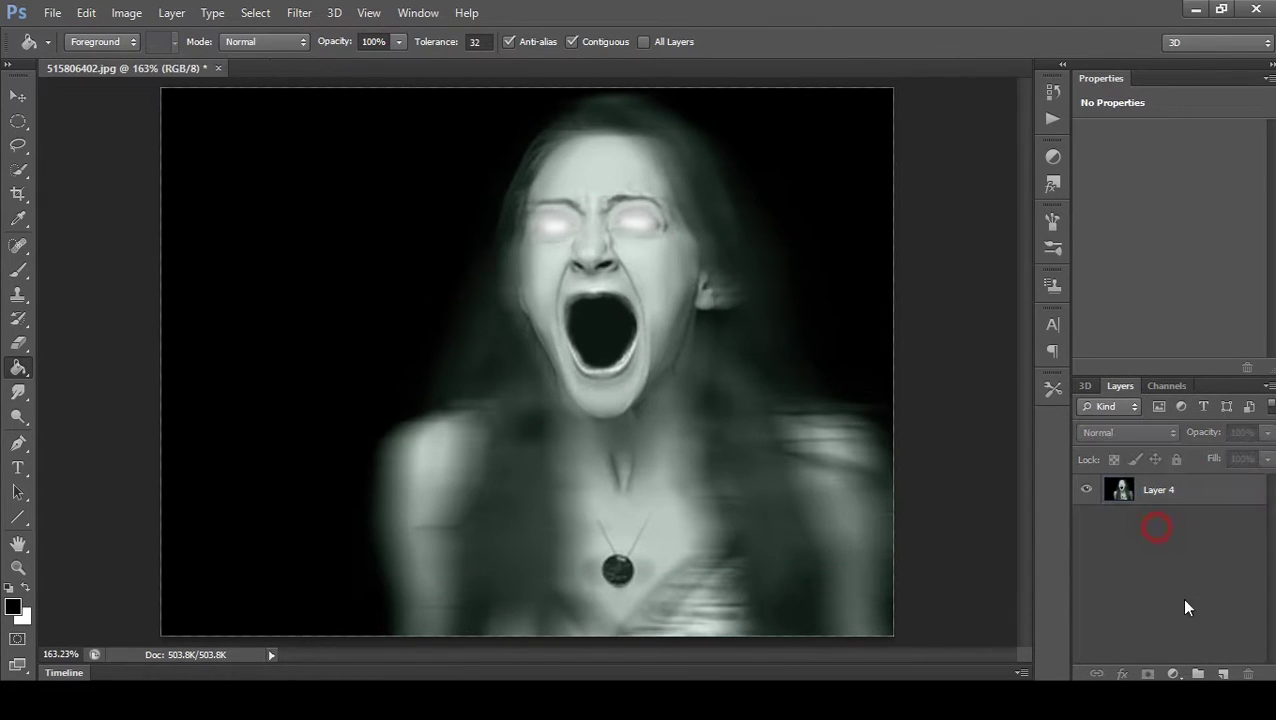
- Add a new Layer 5 beneath Layer 4 and set the foreground colour to black
{"action": "left_click", "coordinate": [1224, 673]}
{"action": "left_click_drag", "start_coordinate": [1175, 492], "coordinate": [1172, 530]}
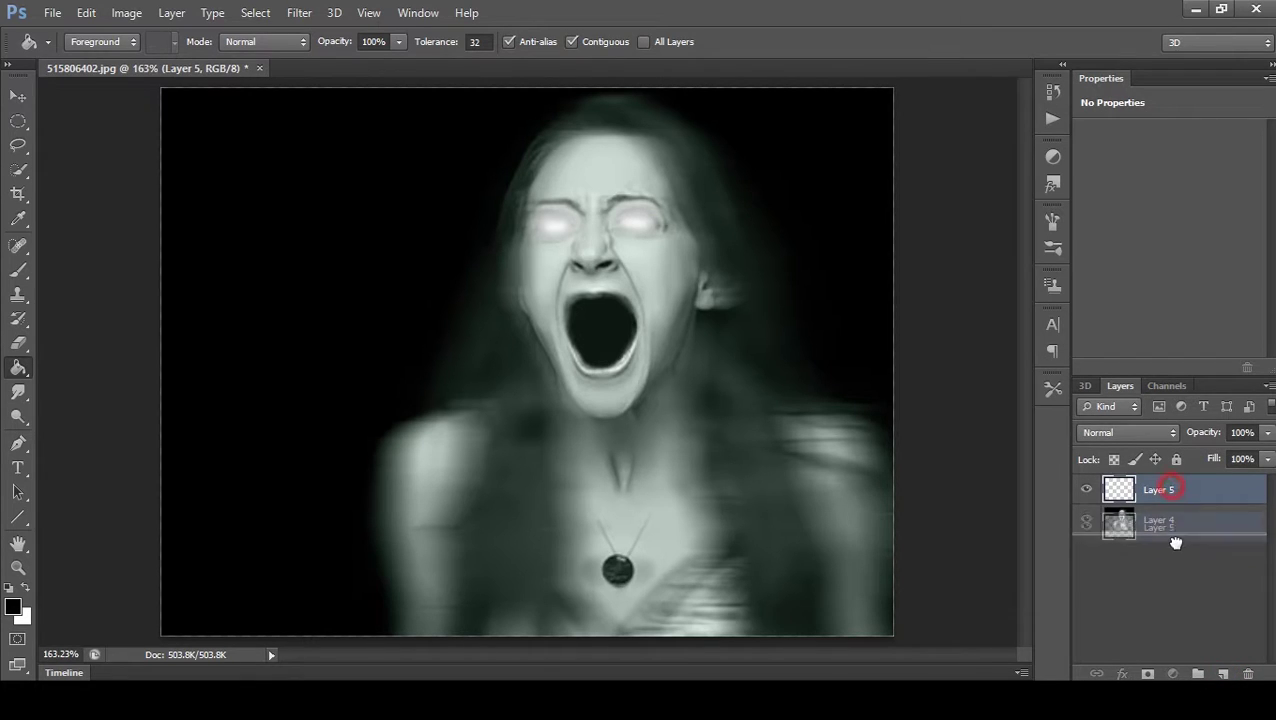
{"action": "left_click", "coordinate": [12, 607]}
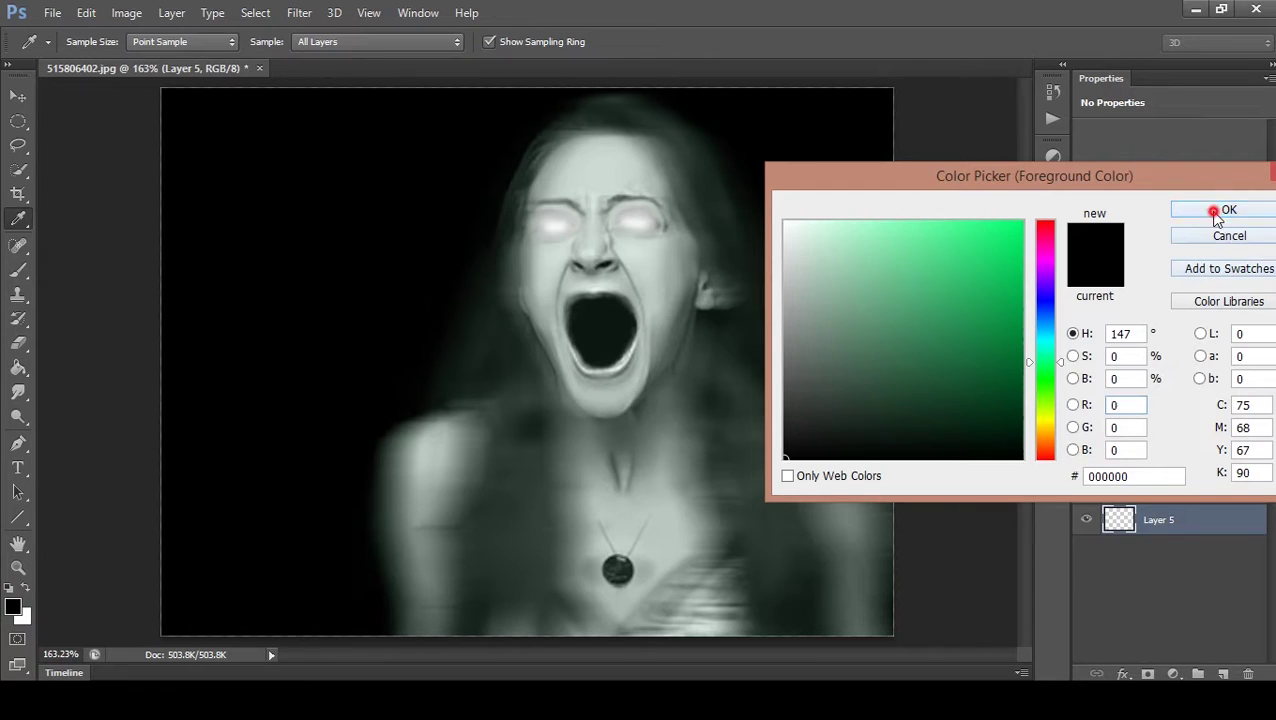
{"action": "left_click", "coordinate": [1228, 210]}
{"action": "key", "text": "g"}
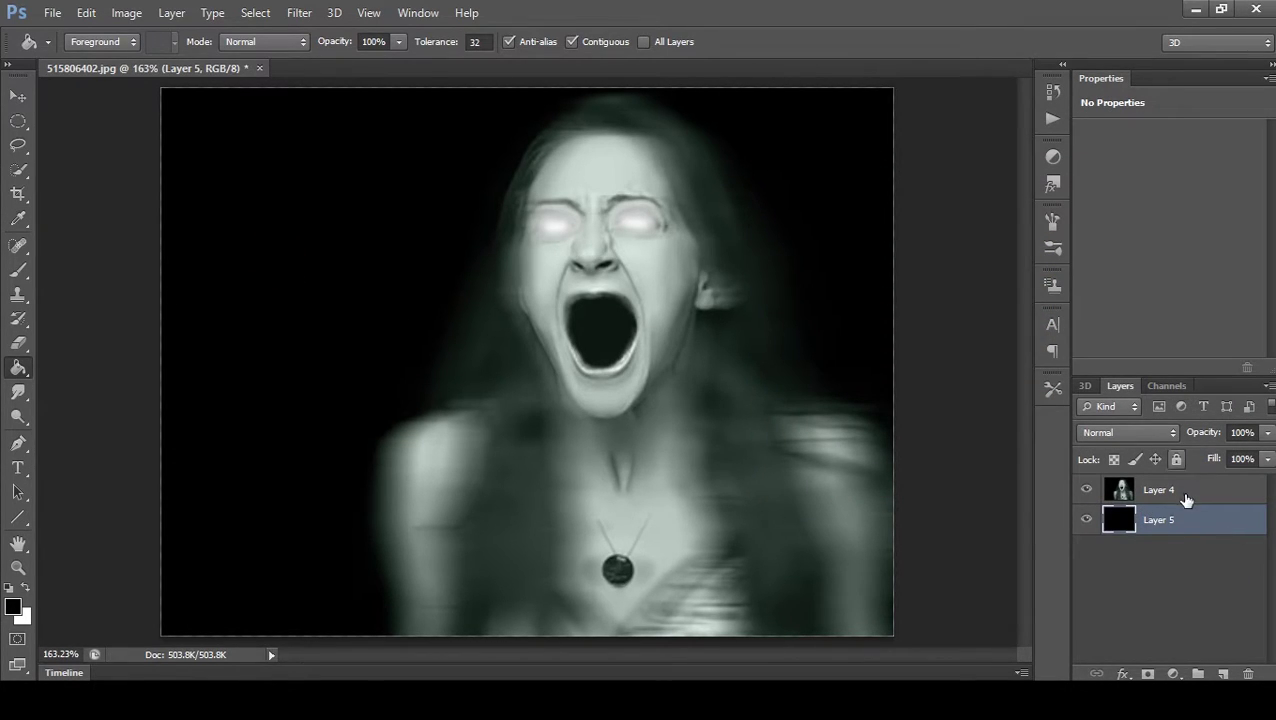
- Duplicate Layer 4 and blend the copy in Linear Light at 63% opacity
{"action": "left_click", "coordinate": [1160, 490]}
{"action": "key", "text": "ctrl+j"}
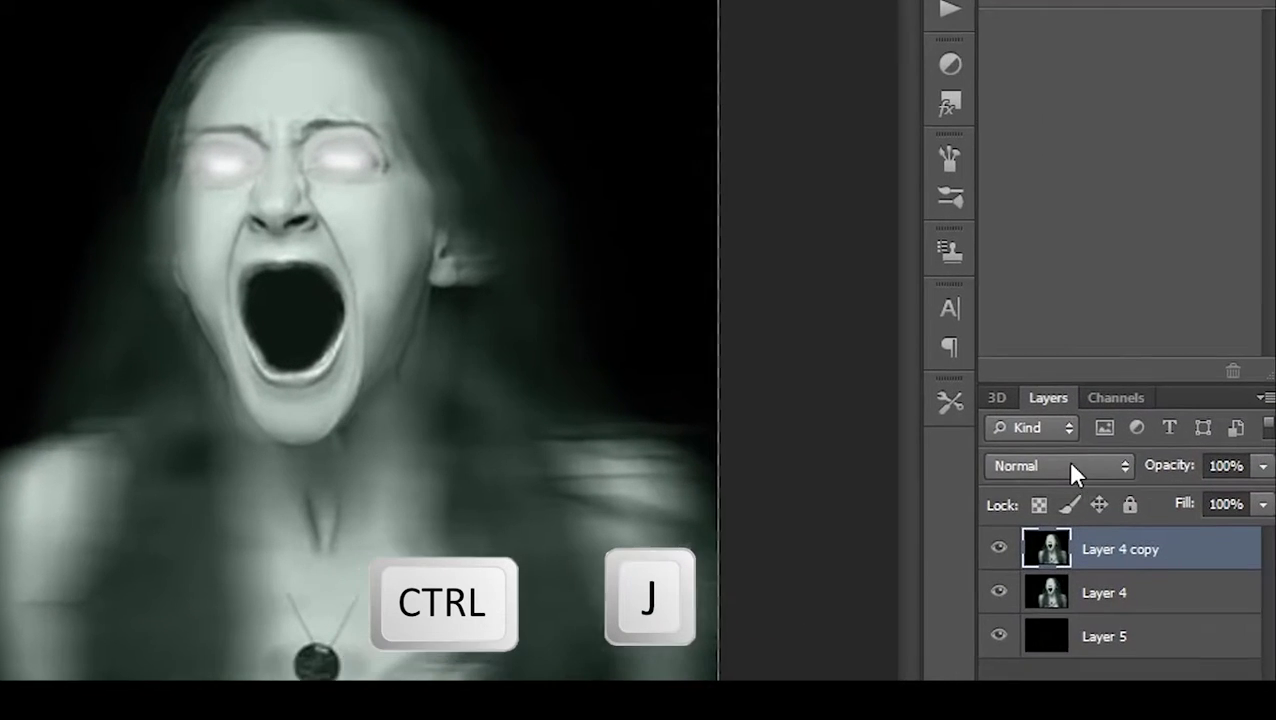
{"action": "left_click", "coordinate": [1128, 432]}
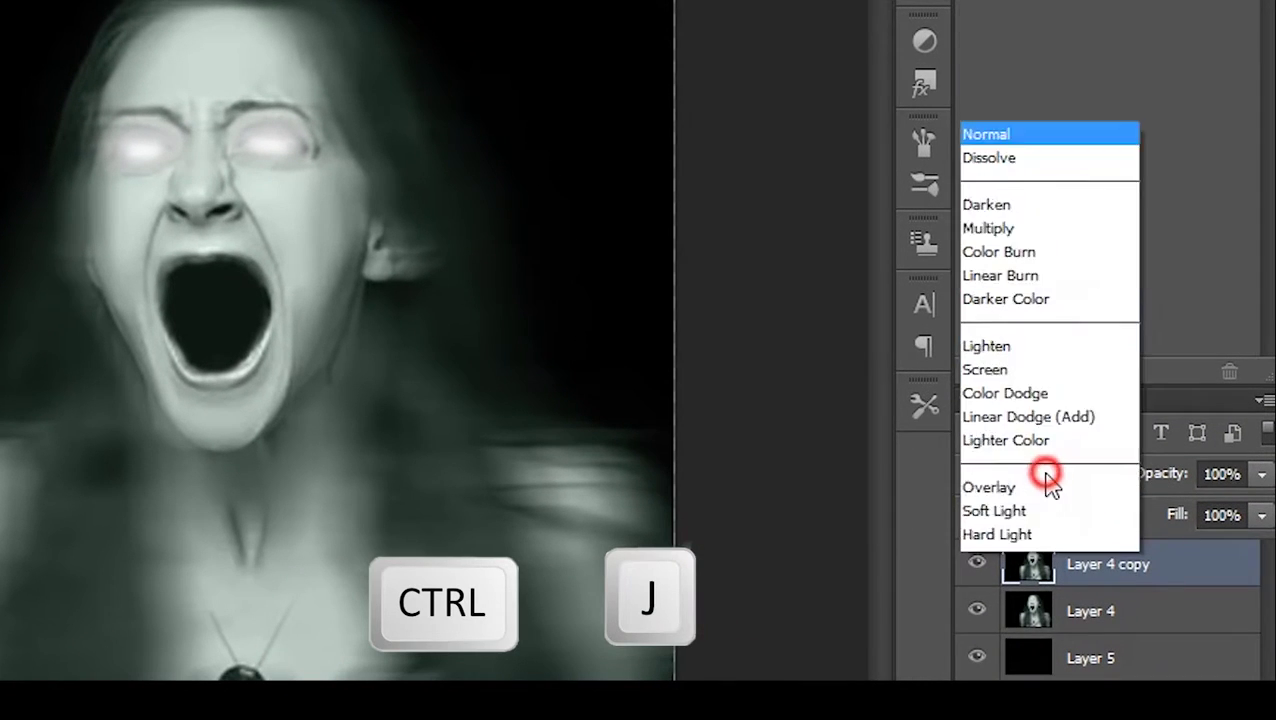
{"action": "scroll", "coordinate": [1046, 480], "scroll_direction": "down", "scroll_amount": 5}
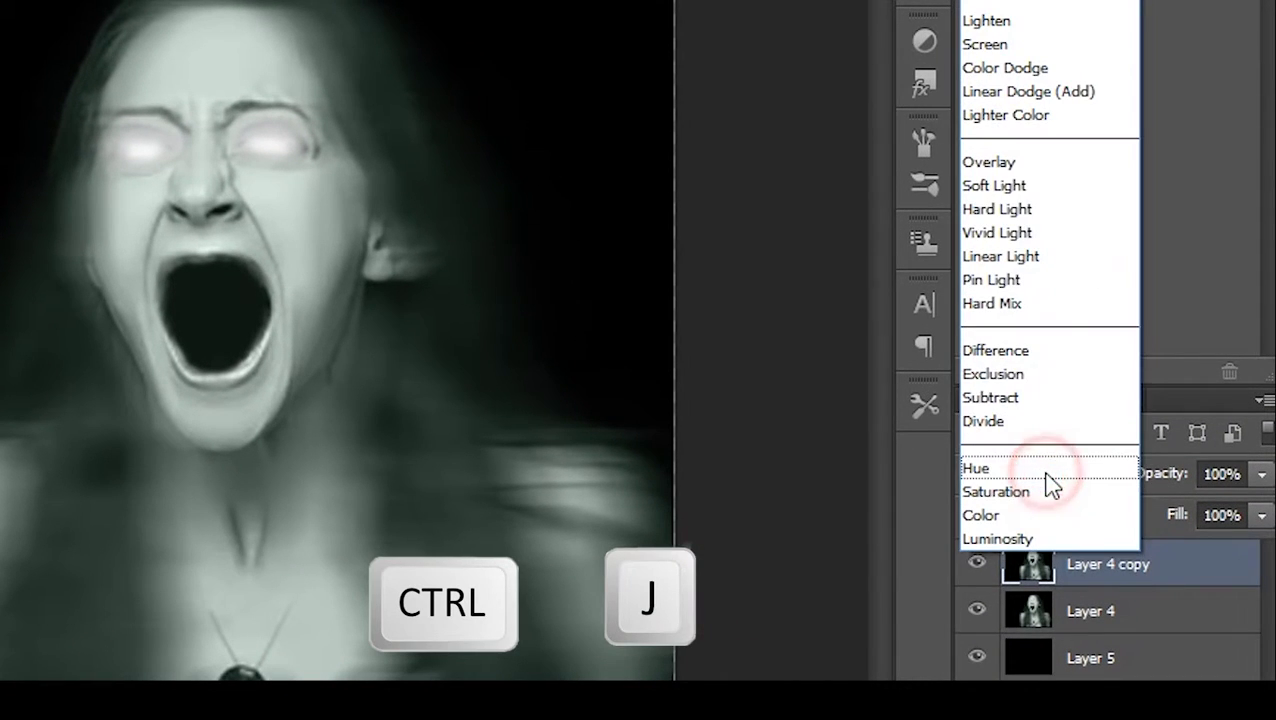
{"action": "left_click", "coordinate": [1062, 264]}
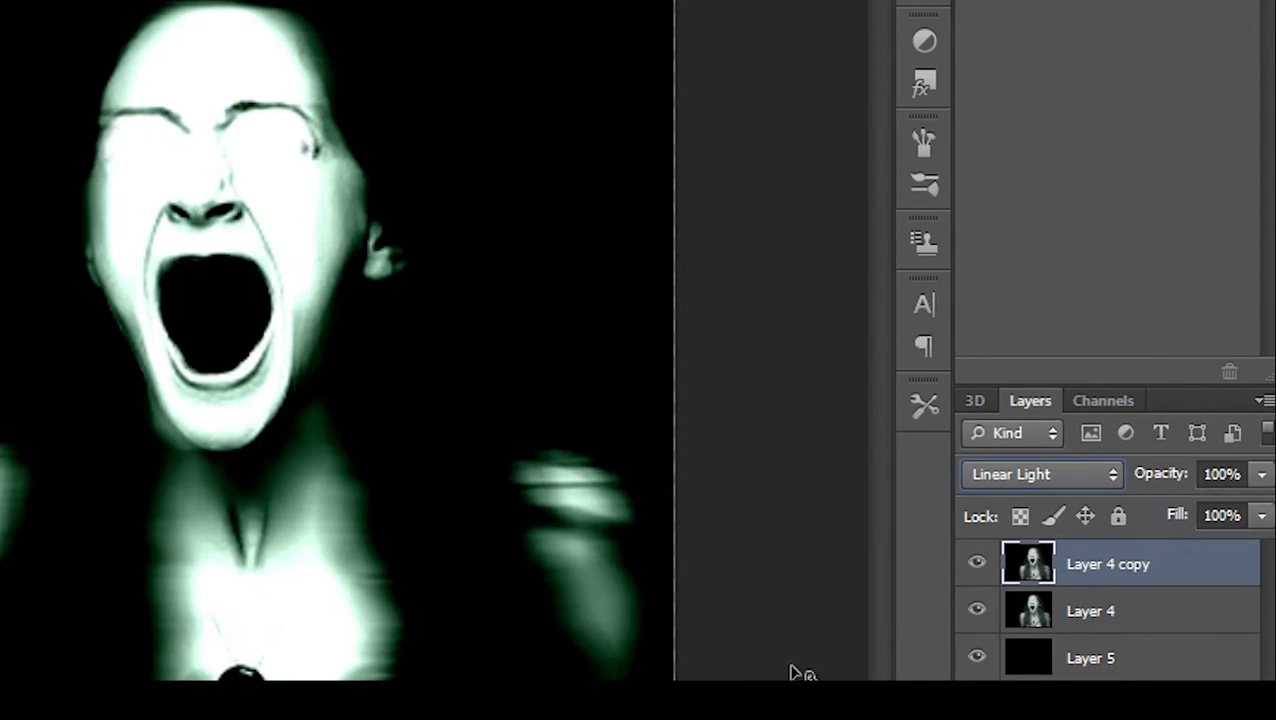
{"action": "left_click", "coordinate": [1262, 476]}
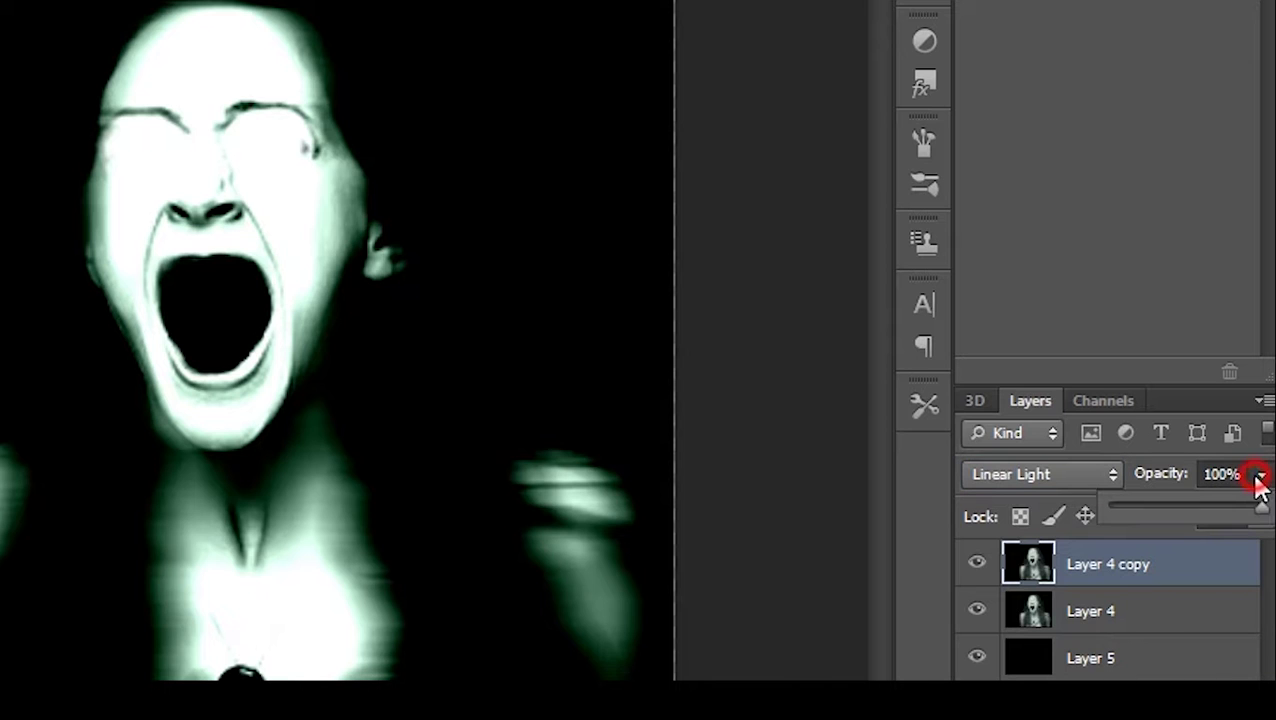
{"action": "left_click_drag", "start_coordinate": [1205, 500], "coordinate": [1211, 503]}
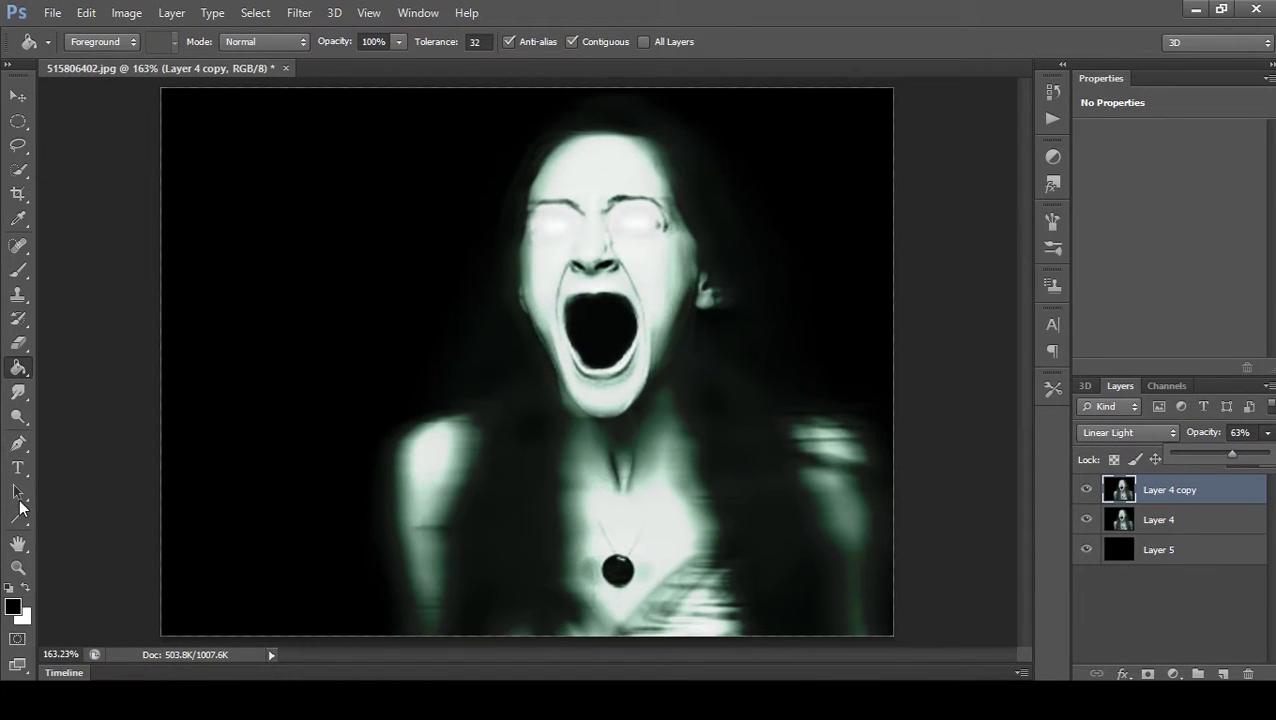
- Erase the harsh overlay copy around the eyes
{"action": "left_click", "coordinate": [19, 343]}
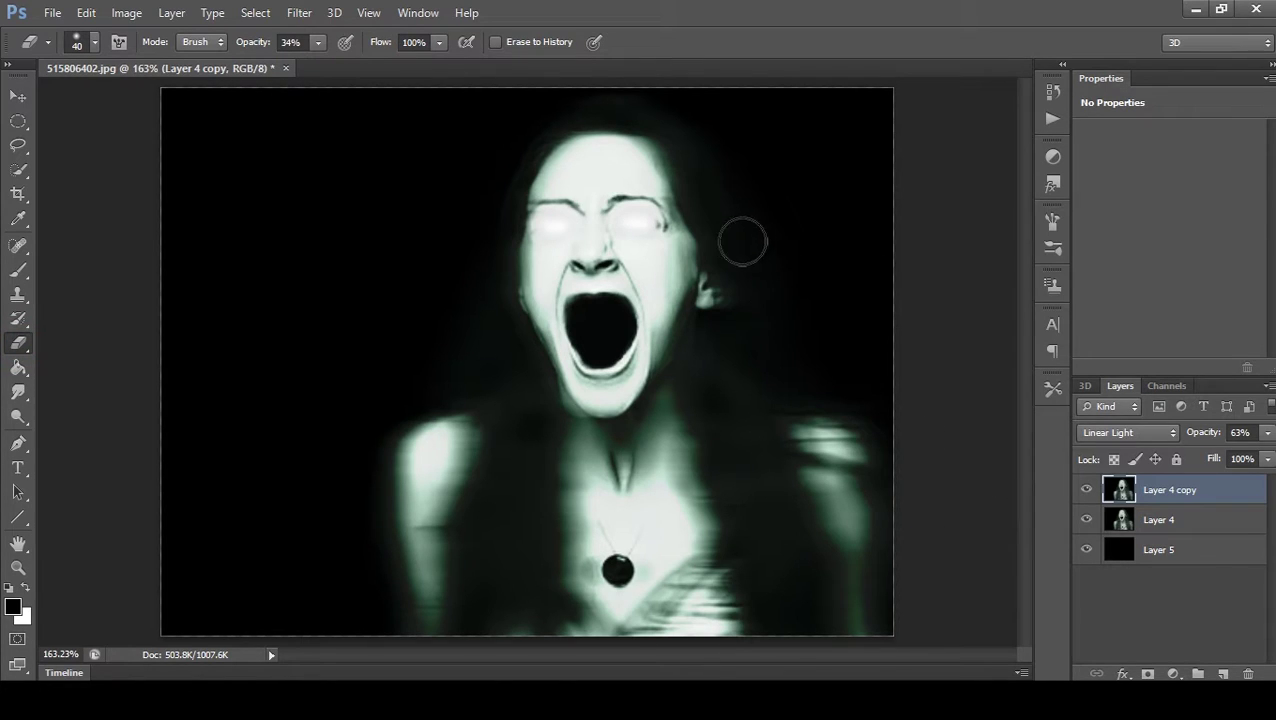
{"action": "left_click", "coordinate": [561, 208]}
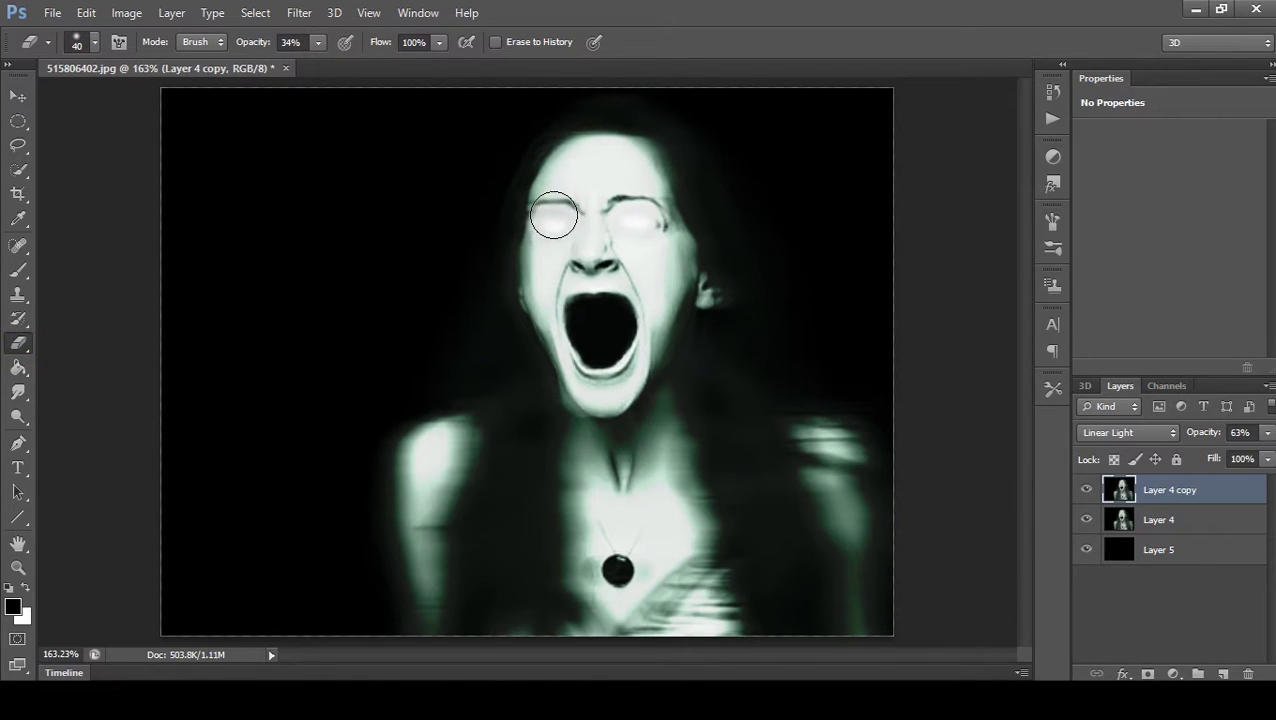
{"action": "left_click", "coordinate": [553, 215]}
{"action": "left_click", "coordinate": [19, 467]}
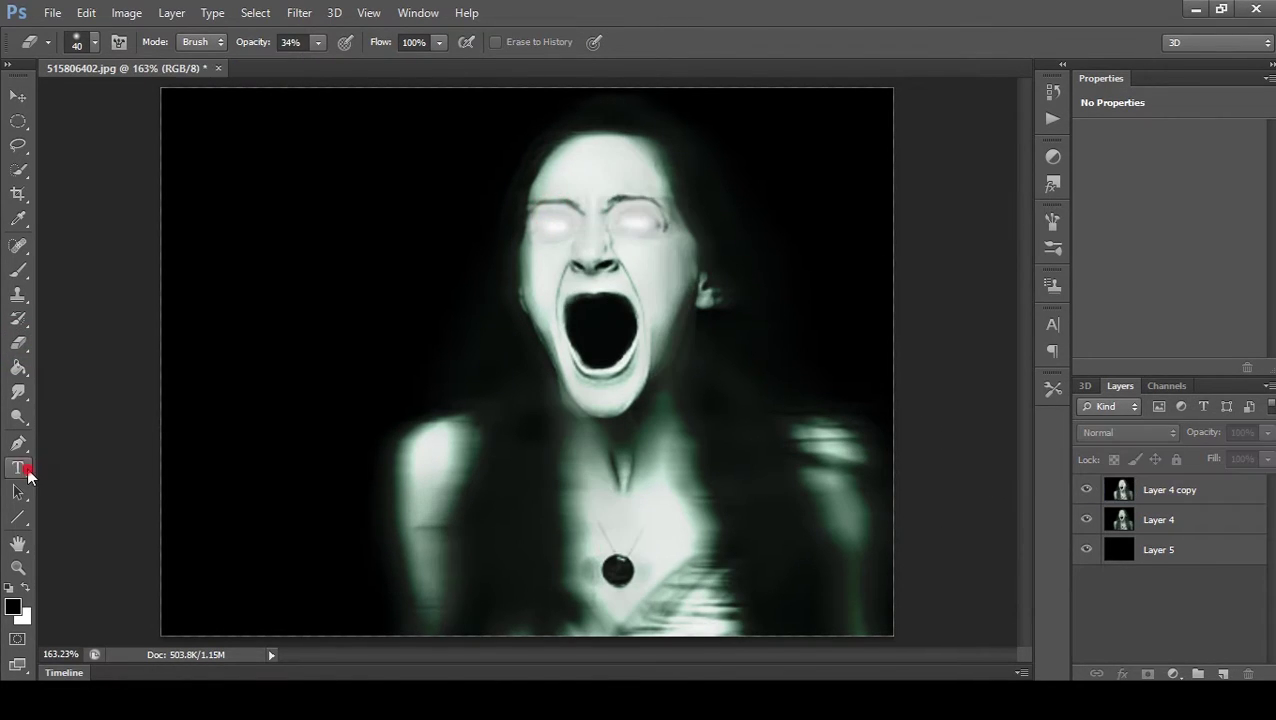
- Start a text layer on the left set to all capitals in white
{"action": "left_click", "coordinate": [206, 305]}
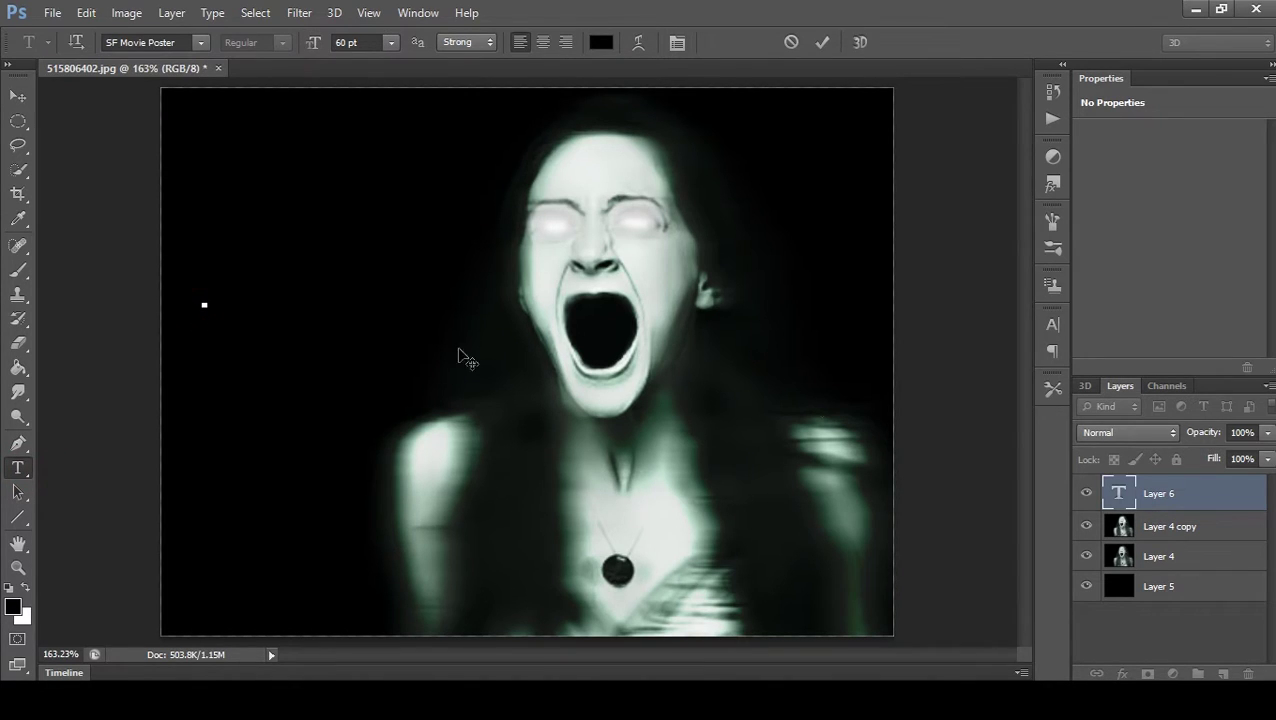
{"action": "left_click", "coordinate": [1053, 325]}
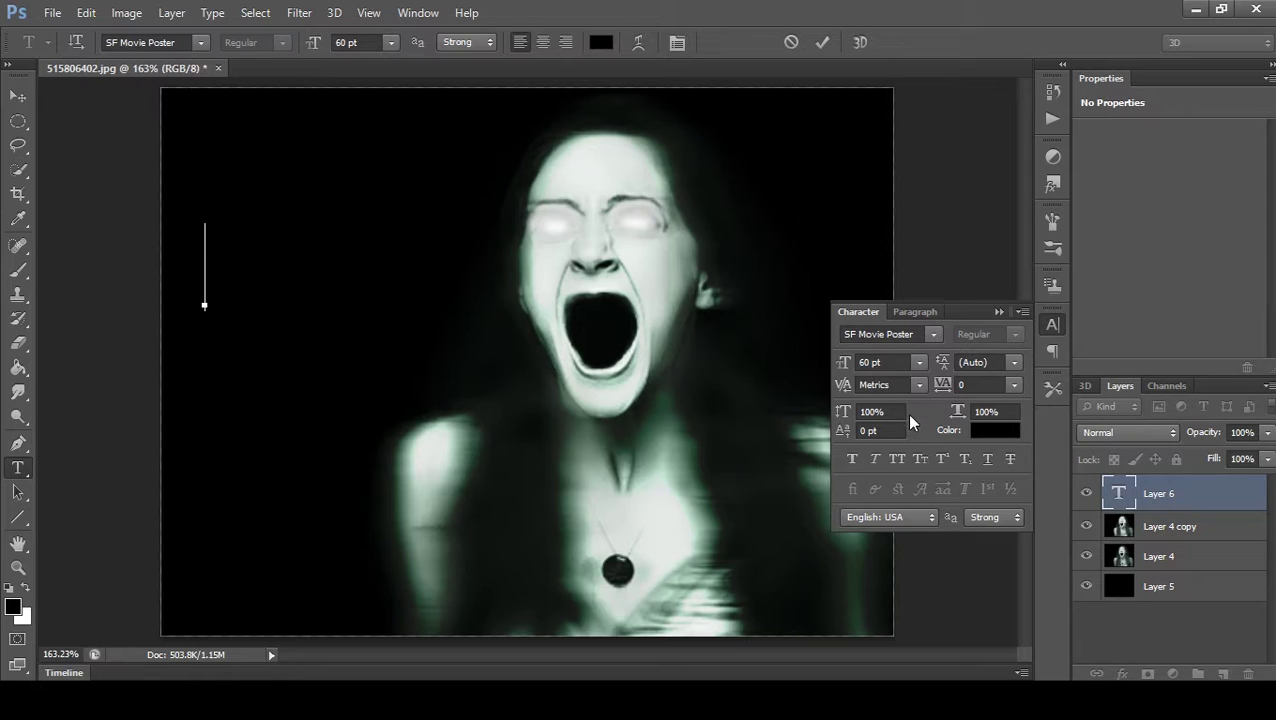
{"action": "left_click", "coordinate": [897, 458]}
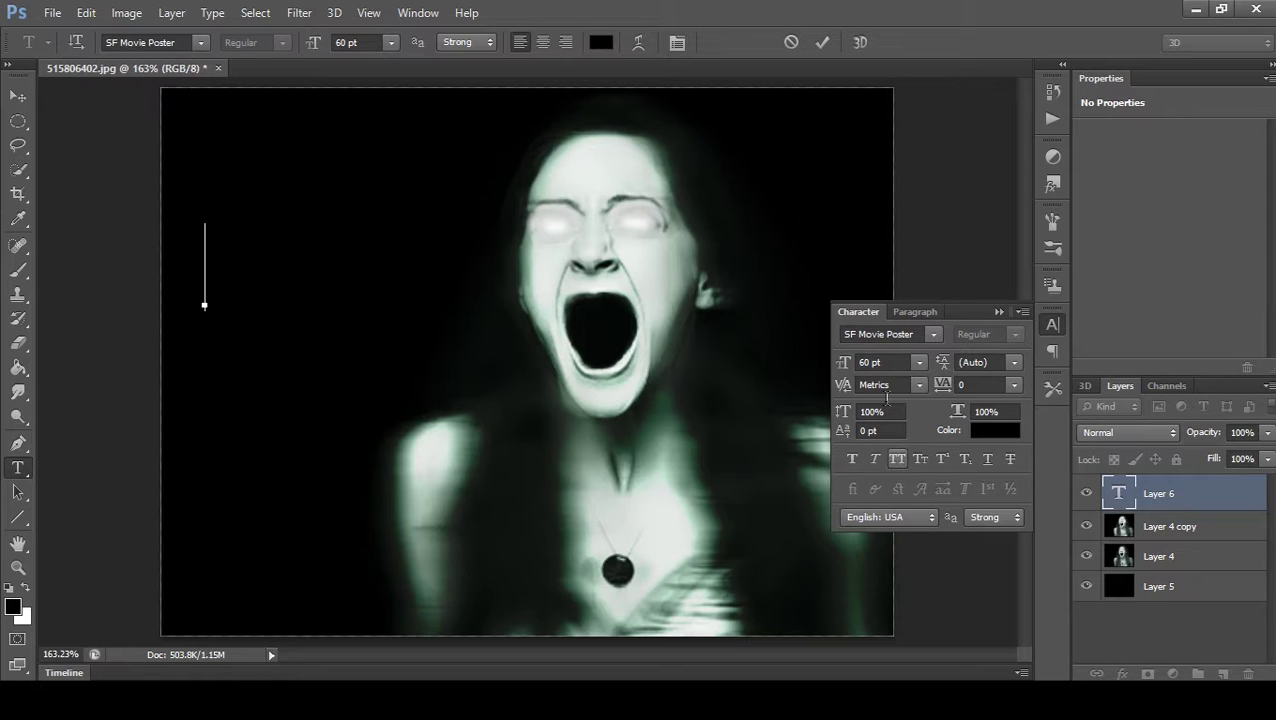
{"action": "left_click", "coordinate": [915, 312]}
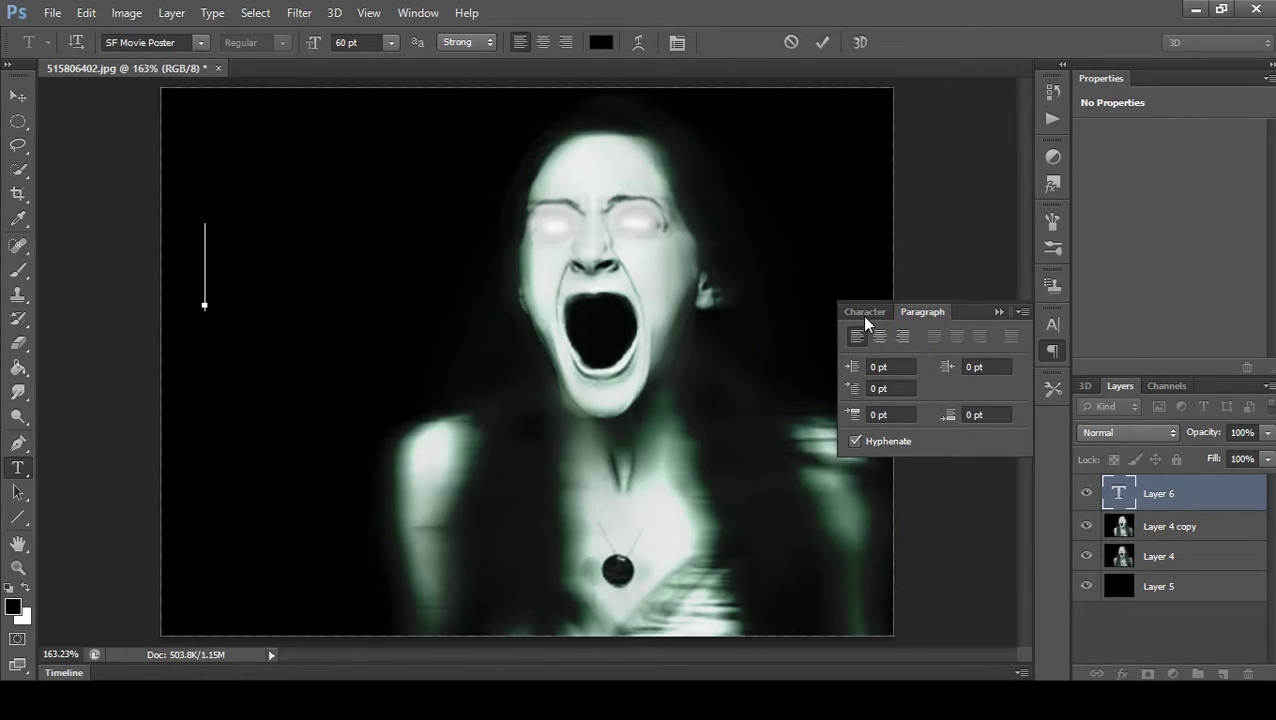
{"action": "left_click", "coordinate": [864, 313]}
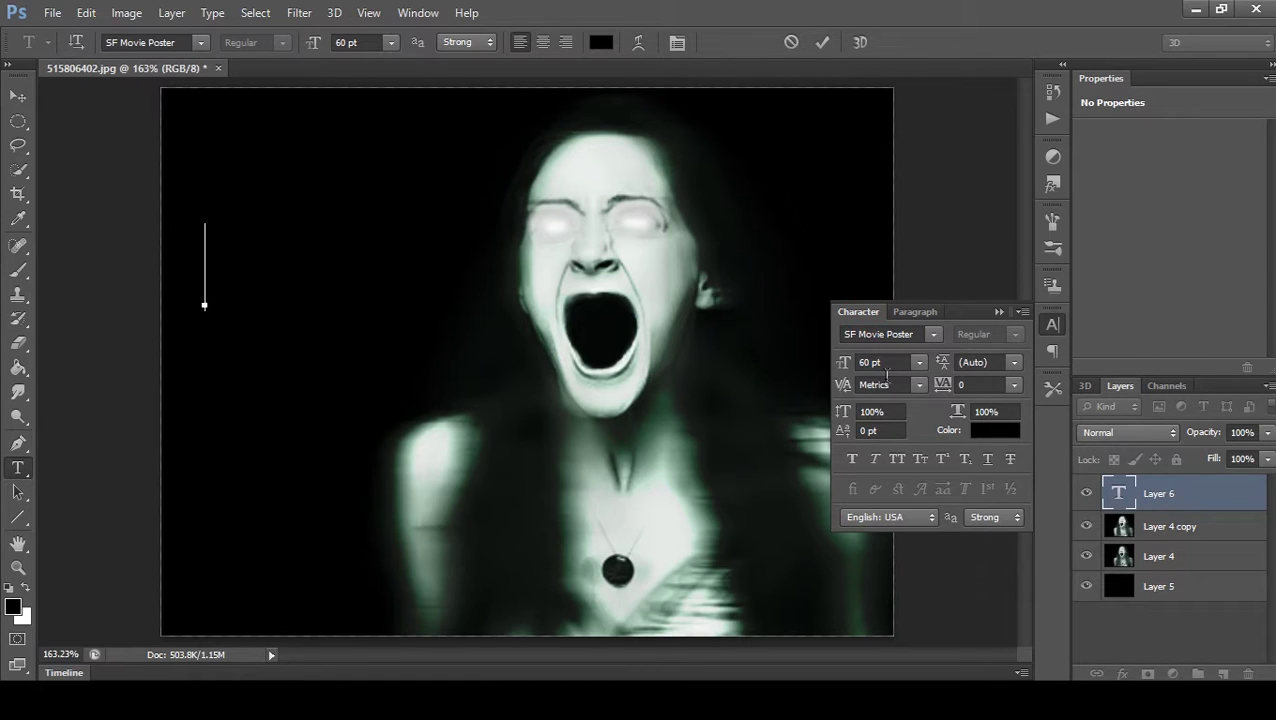
{"action": "left_click", "coordinate": [1008, 433]}
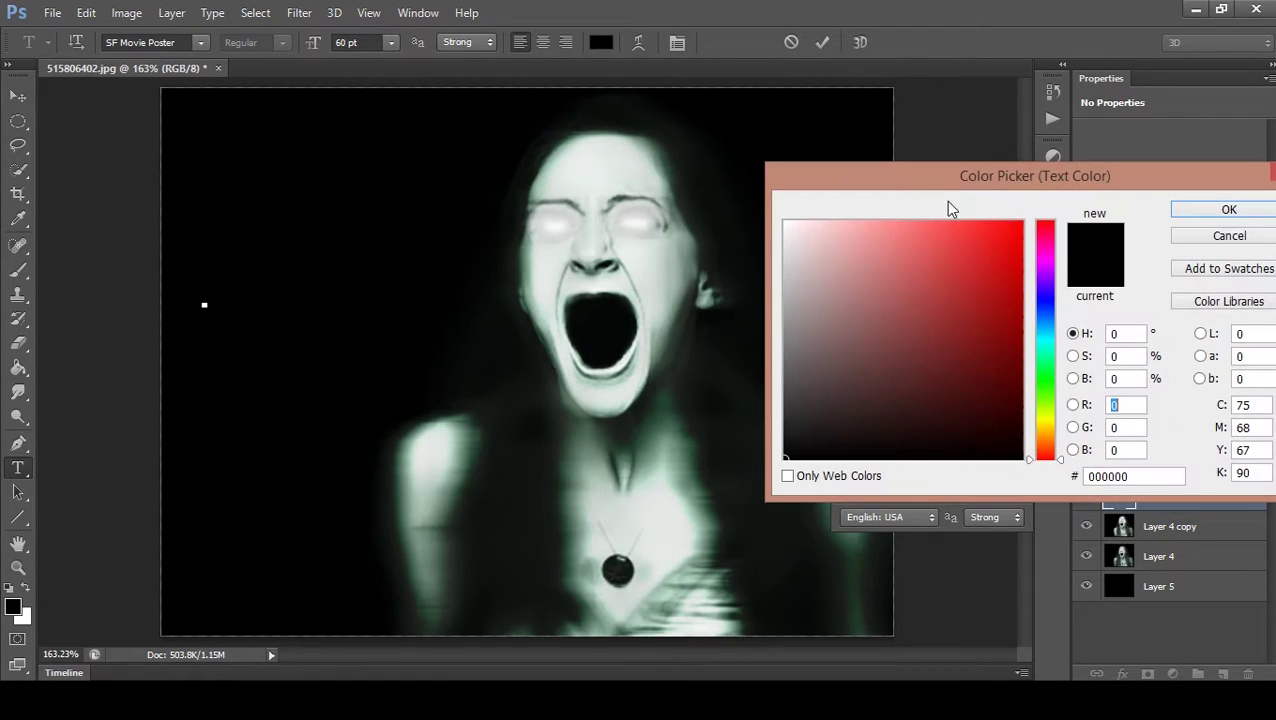
{"action": "left_click_drag", "start_coordinate": [792, 232], "coordinate": [785, 222]}
{"action": "left_click", "coordinate": [1229, 209]}
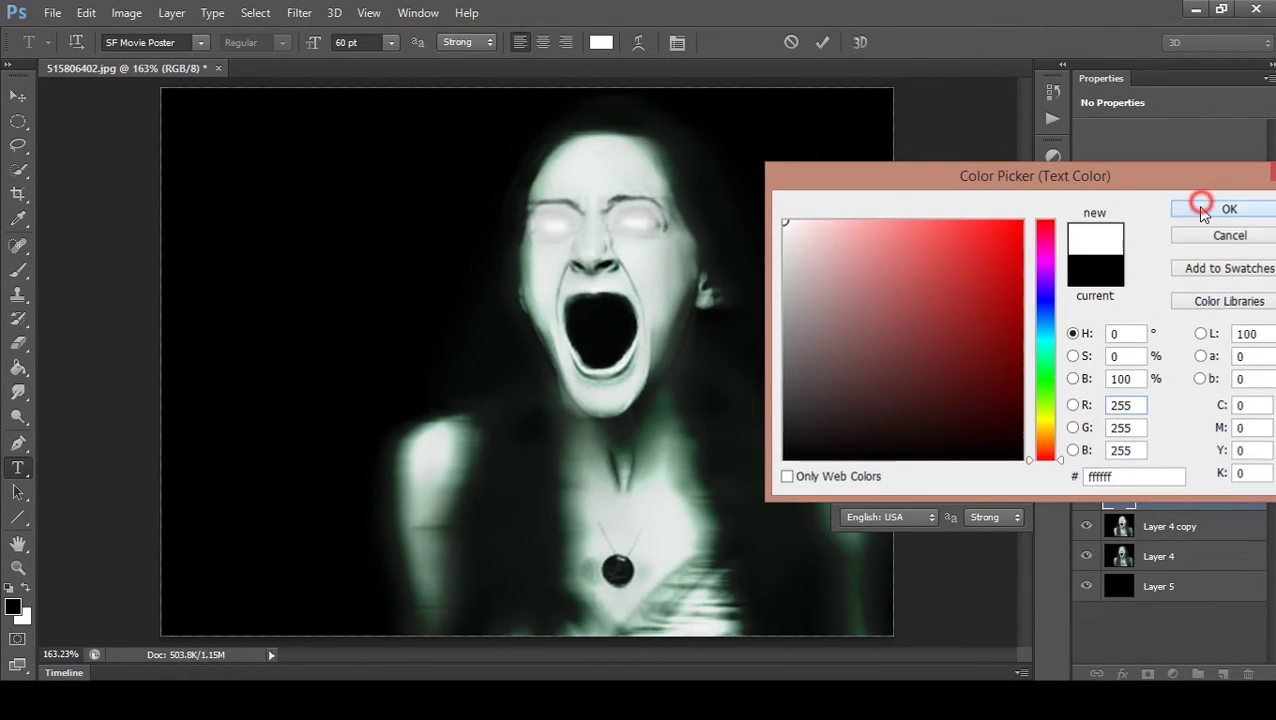
- Enter the title 'The Ghost' / 'Attack' on two lines and move it to the upper left
{"action": "type", "text": "The Ghost"}
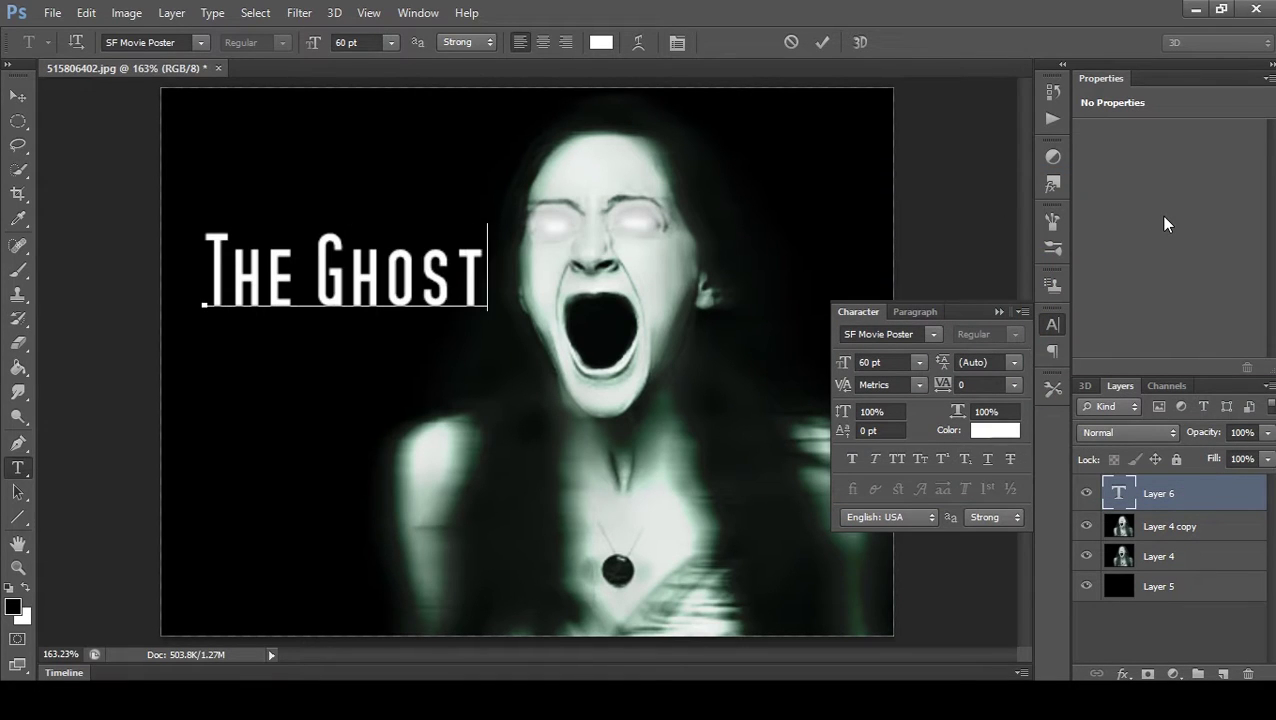
{"action": "key", "text": "Return"}
{"action": "type", "text": "Attack"}
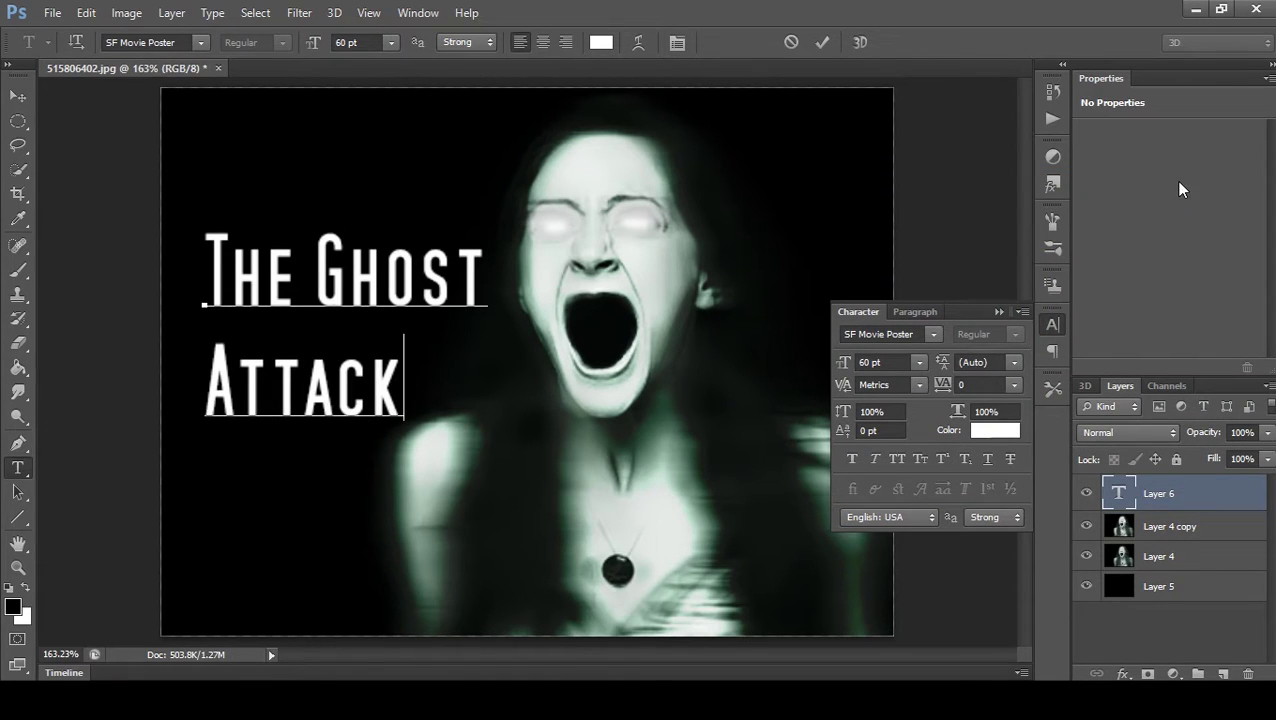
{"action": "left_click", "coordinate": [18, 95]}
{"action": "left_click_drag", "start_coordinate": [321, 313], "coordinate": [310, 209]}
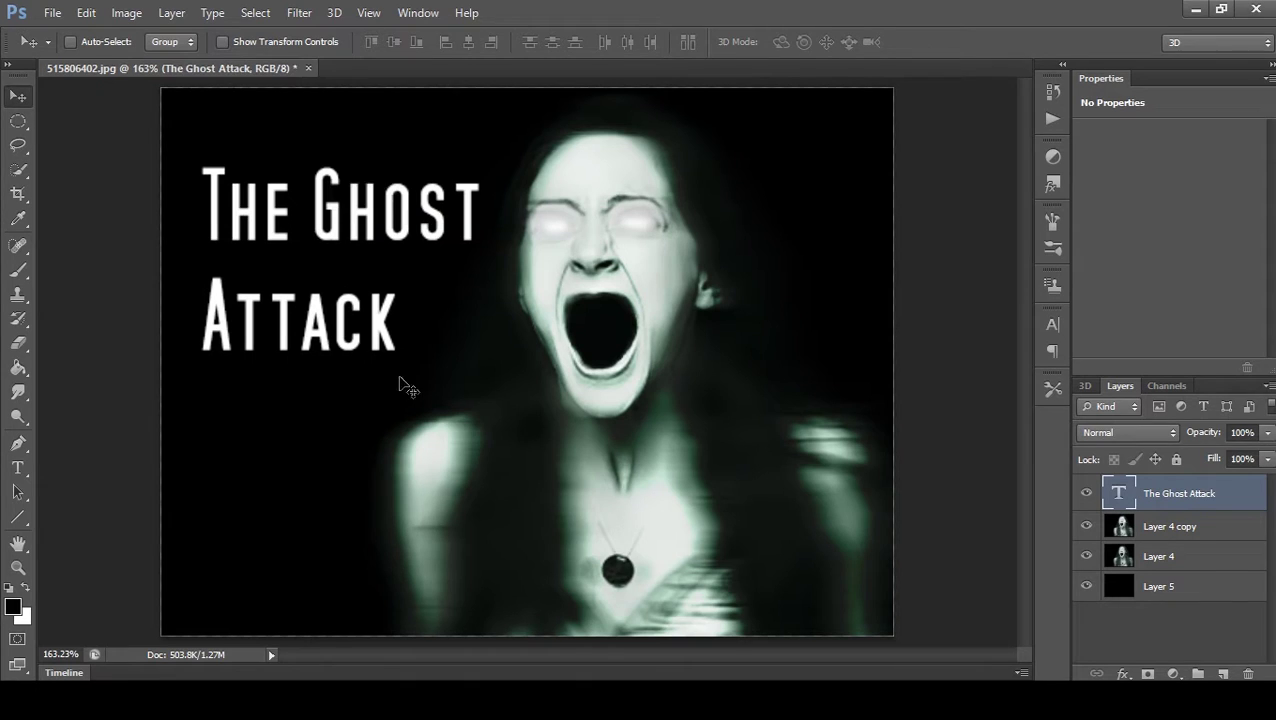
- Duplicate and rasterize the title, apply a 30-pixel horizontal Motion Blur, and set opacity to 66%
{"action": "key", "text": "ctrl+j"}
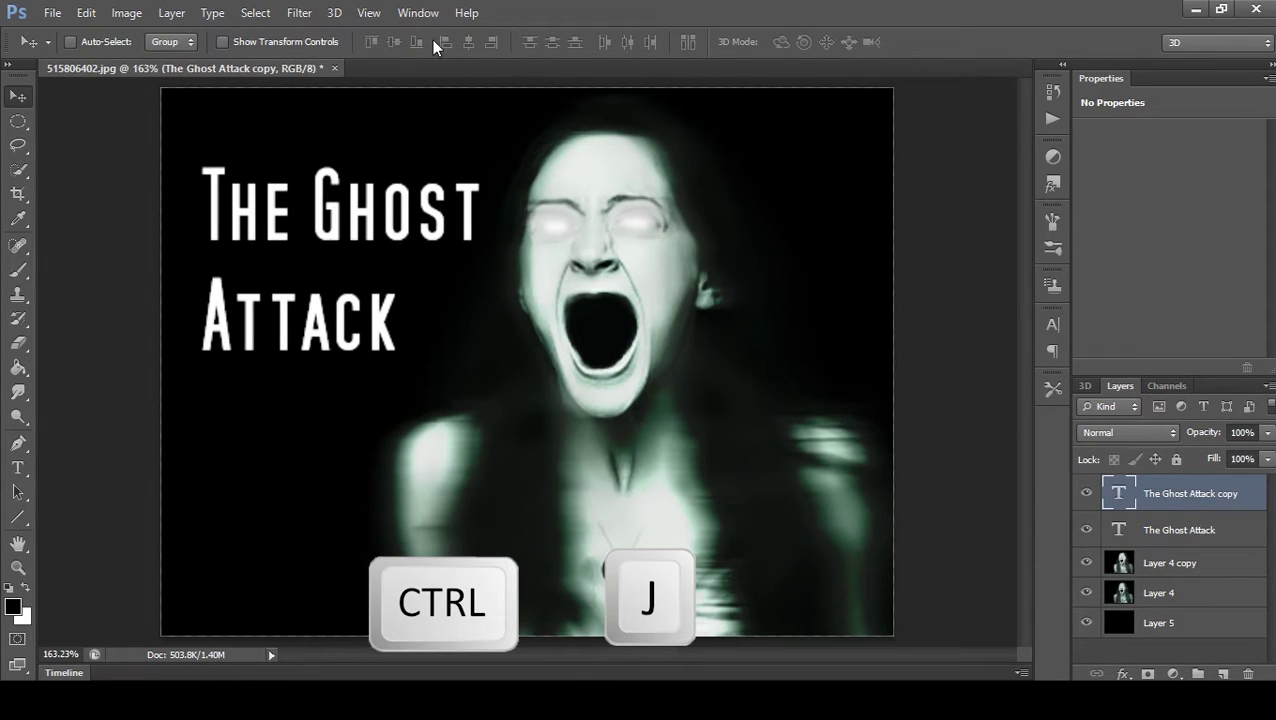
{"action": "left_click", "coordinate": [368, 12]}
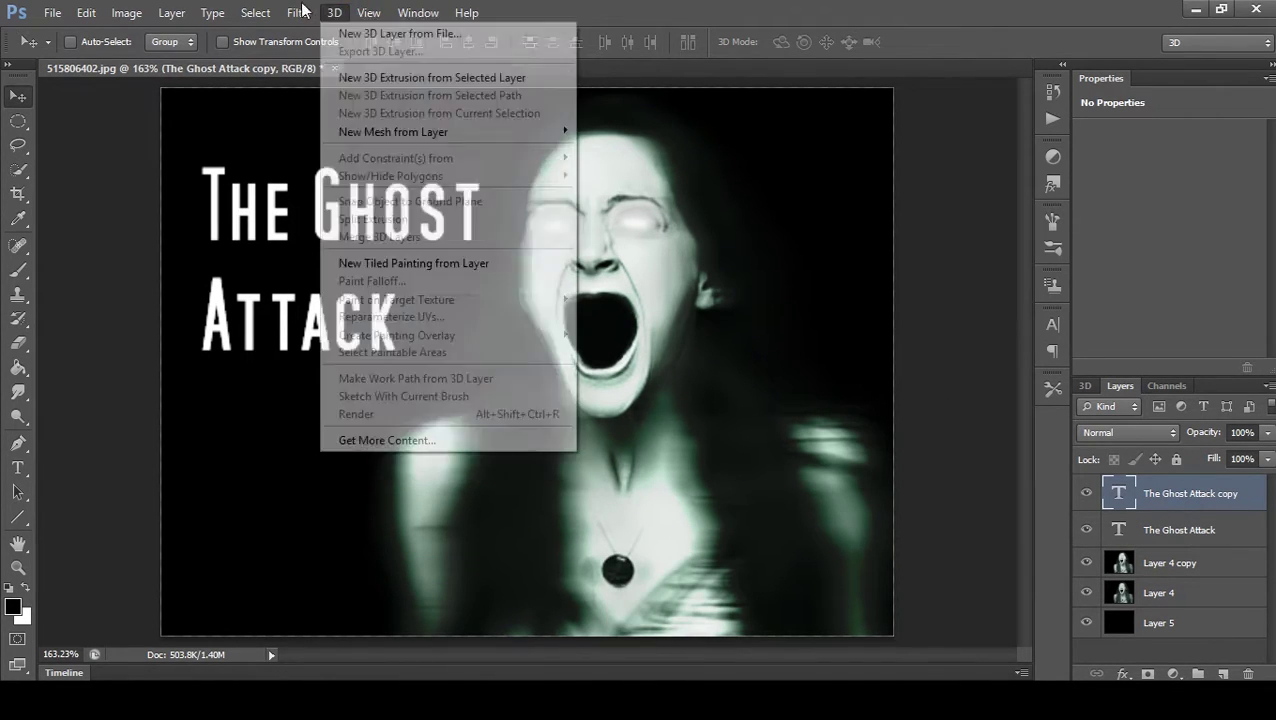
{"action": "mouse_move", "coordinate": [308, 202]}
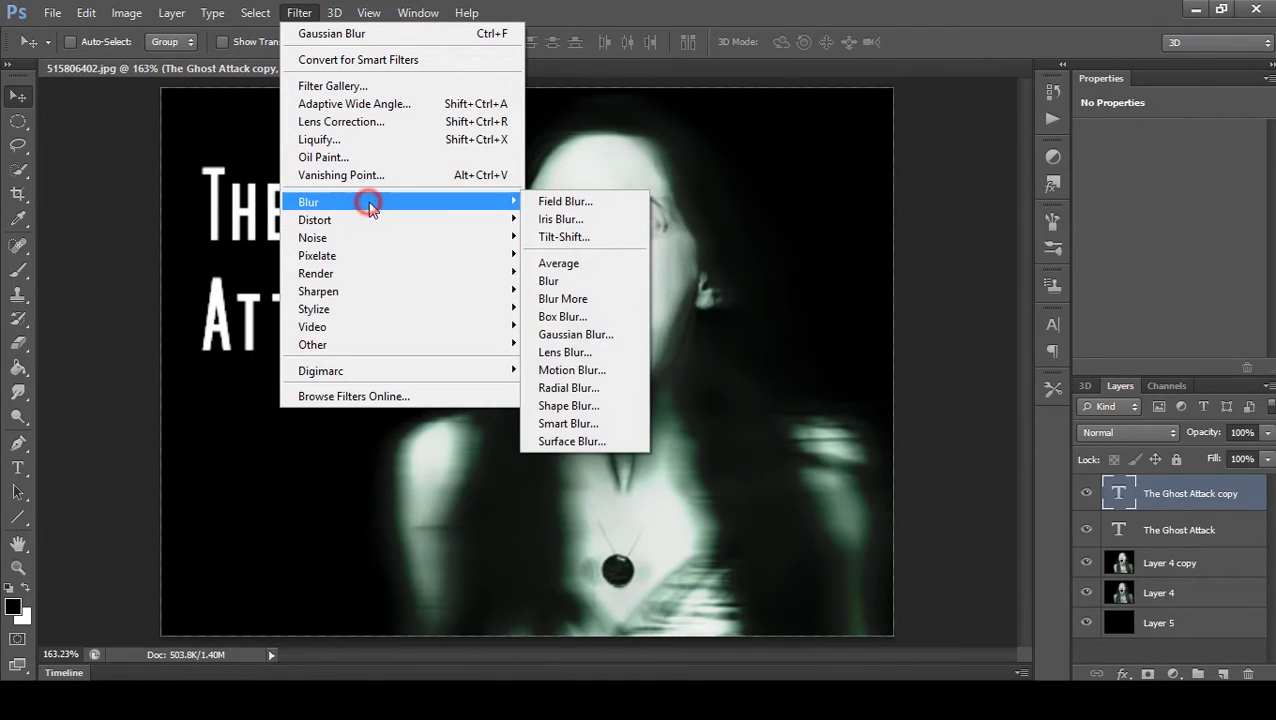
{"action": "left_click", "coordinate": [603, 369]}
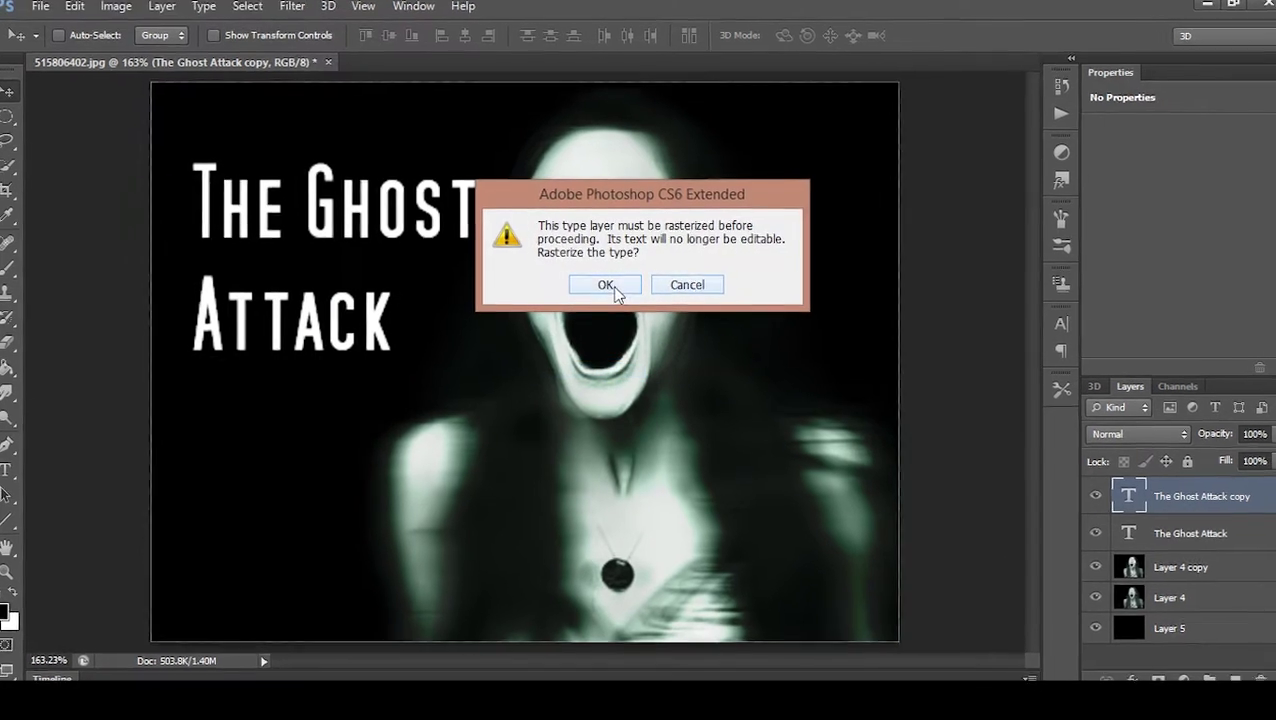
{"action": "left_click", "coordinate": [605, 286]}
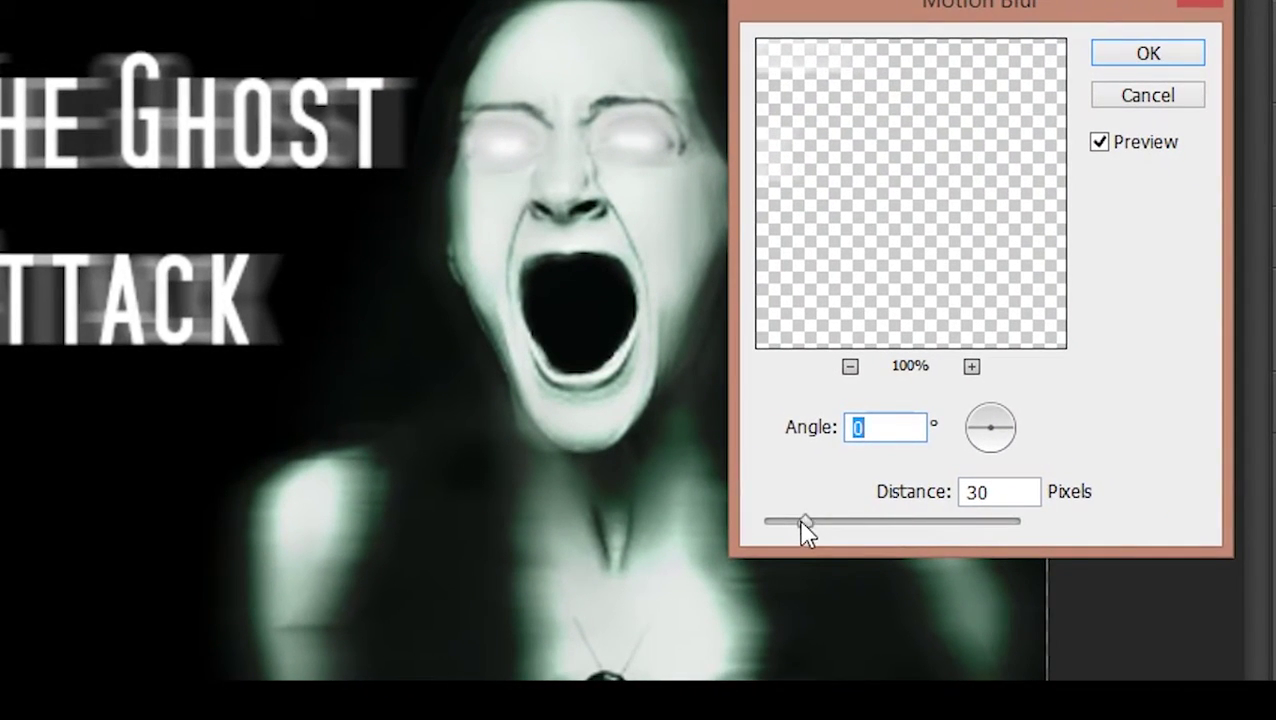
{"action": "left_click_drag", "start_coordinate": [803, 522], "coordinate": [800, 522]}
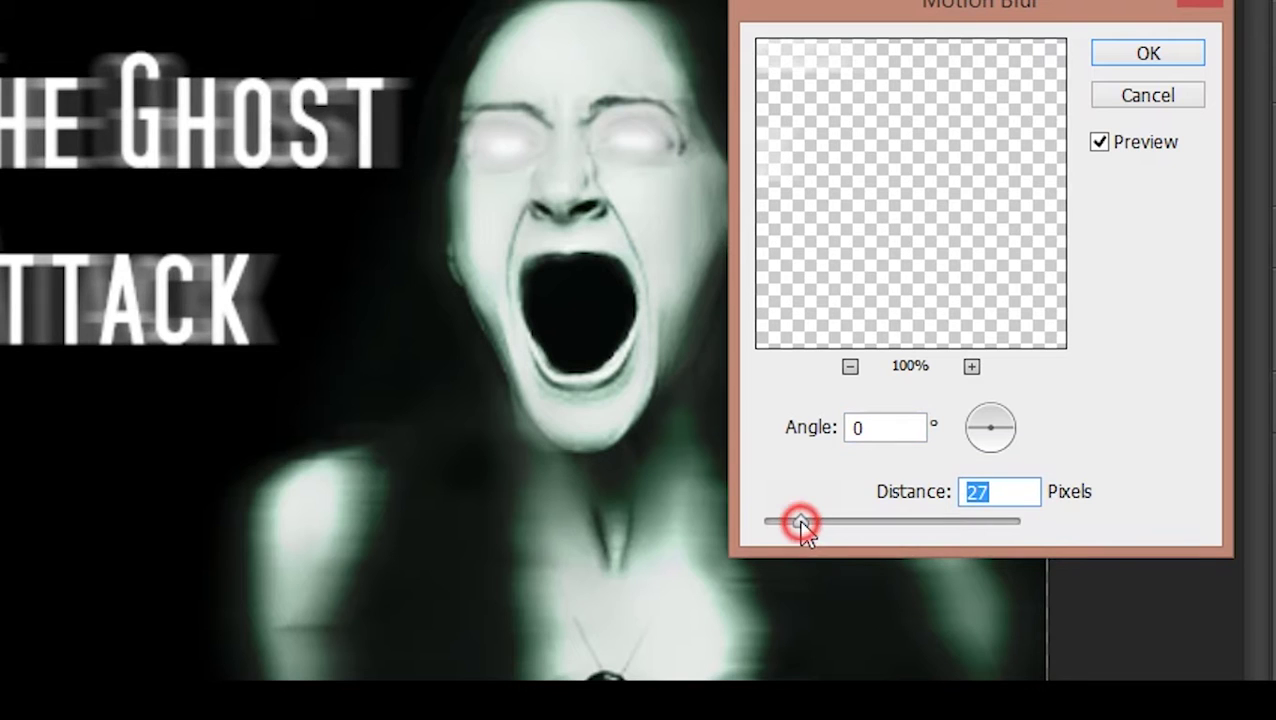
{"action": "left_click_drag", "start_coordinate": [801, 522], "coordinate": [806, 522]}
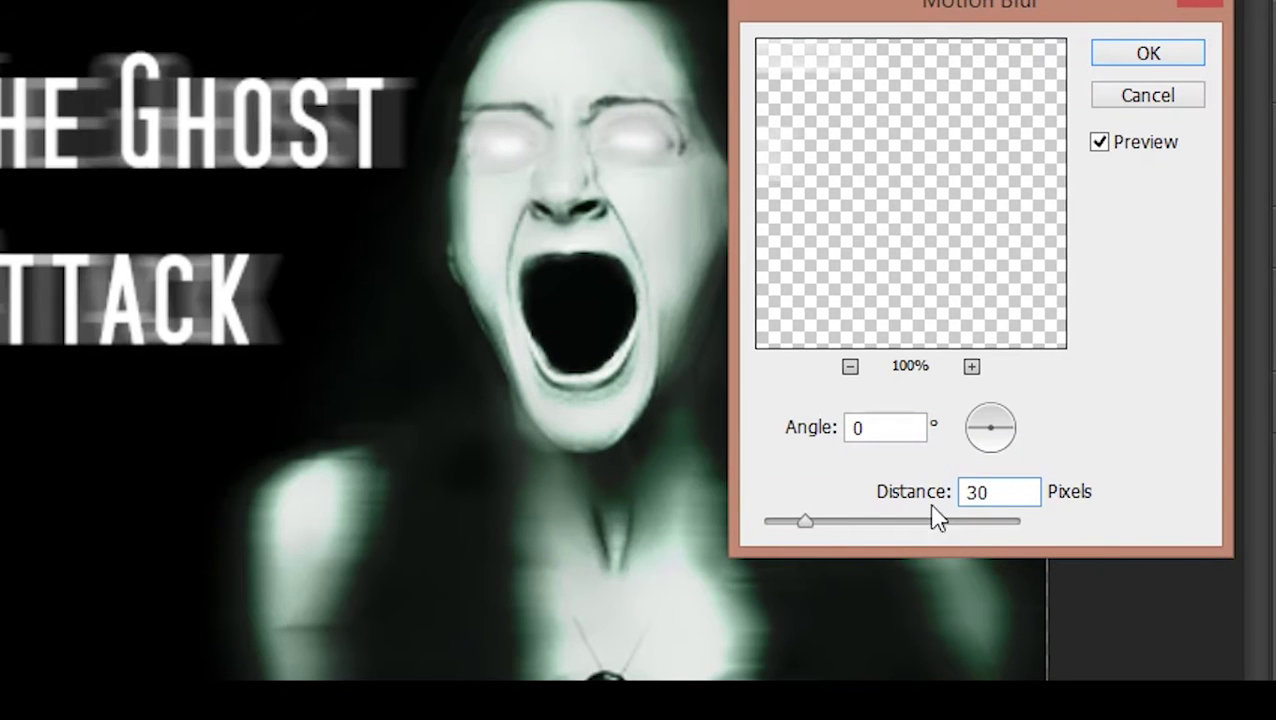
{"action": "left_click", "coordinate": [1148, 54]}
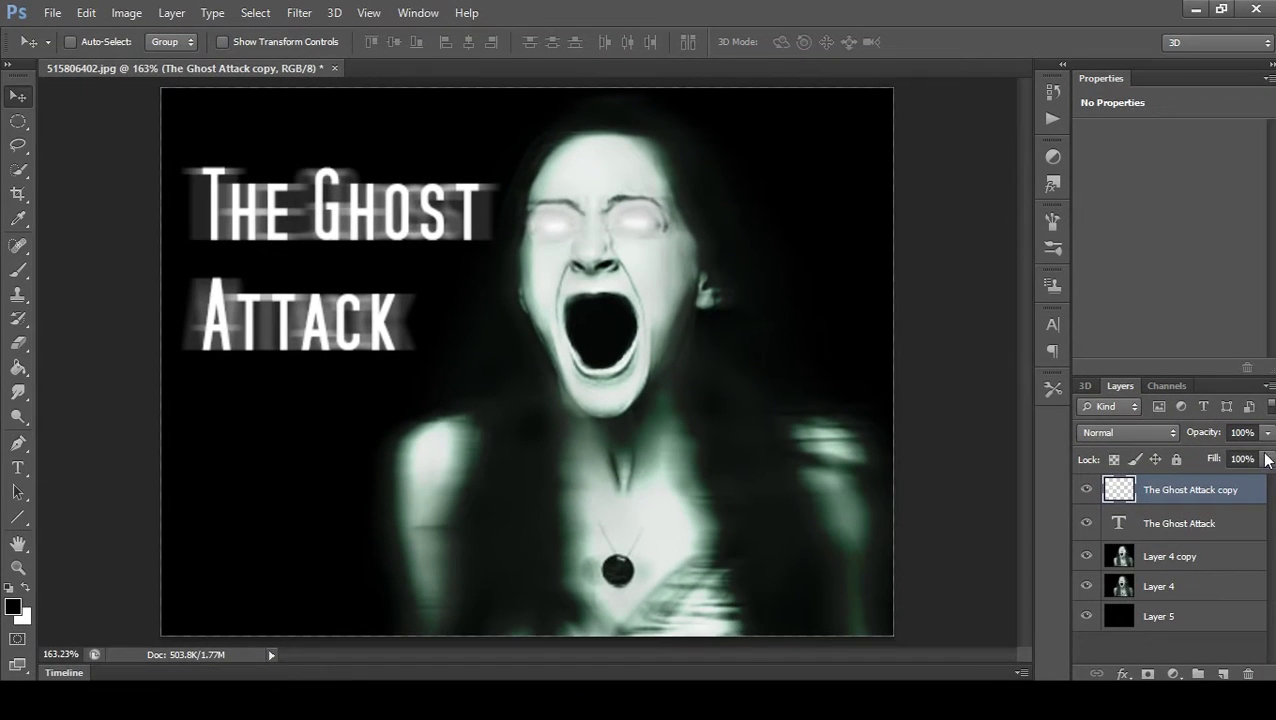
{"action": "left_click", "coordinate": [1266, 436]}
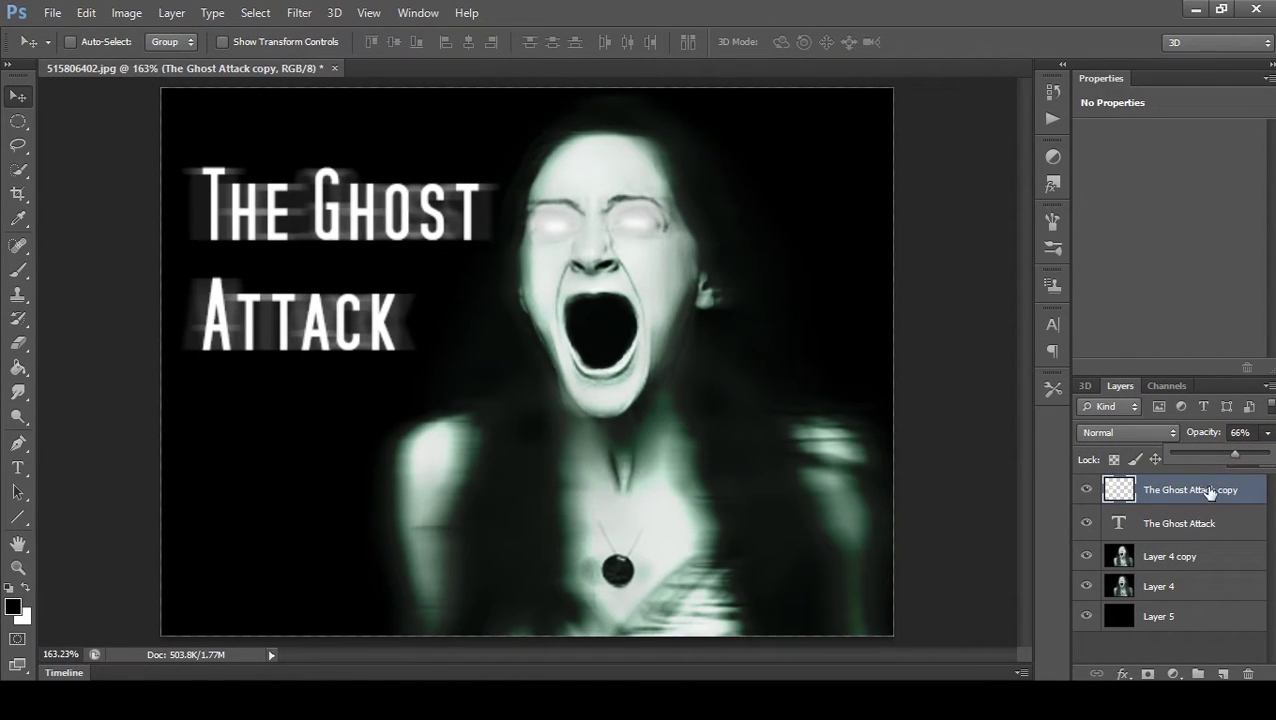
- Fill a new top layer with dark grey-green #384c41 and set its blend mode to Color
{"action": "left_click", "coordinate": [1220, 672]}
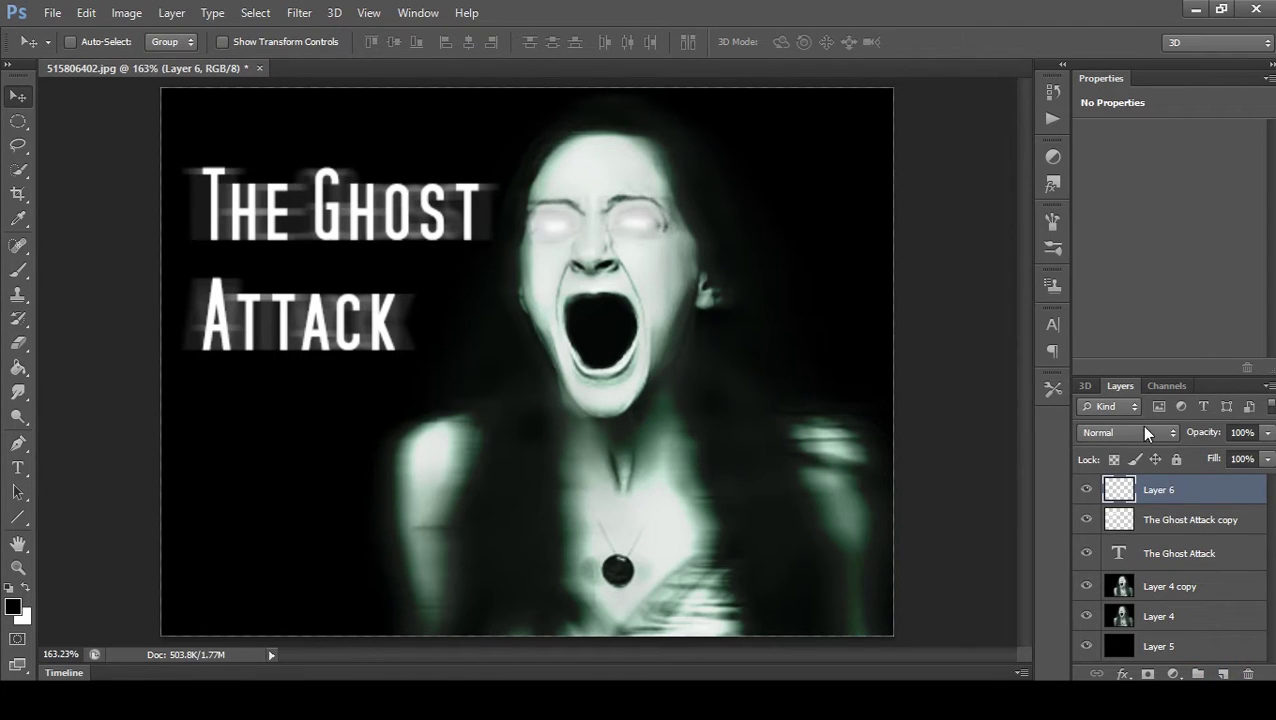
{"action": "left_click", "coordinate": [13, 606]}
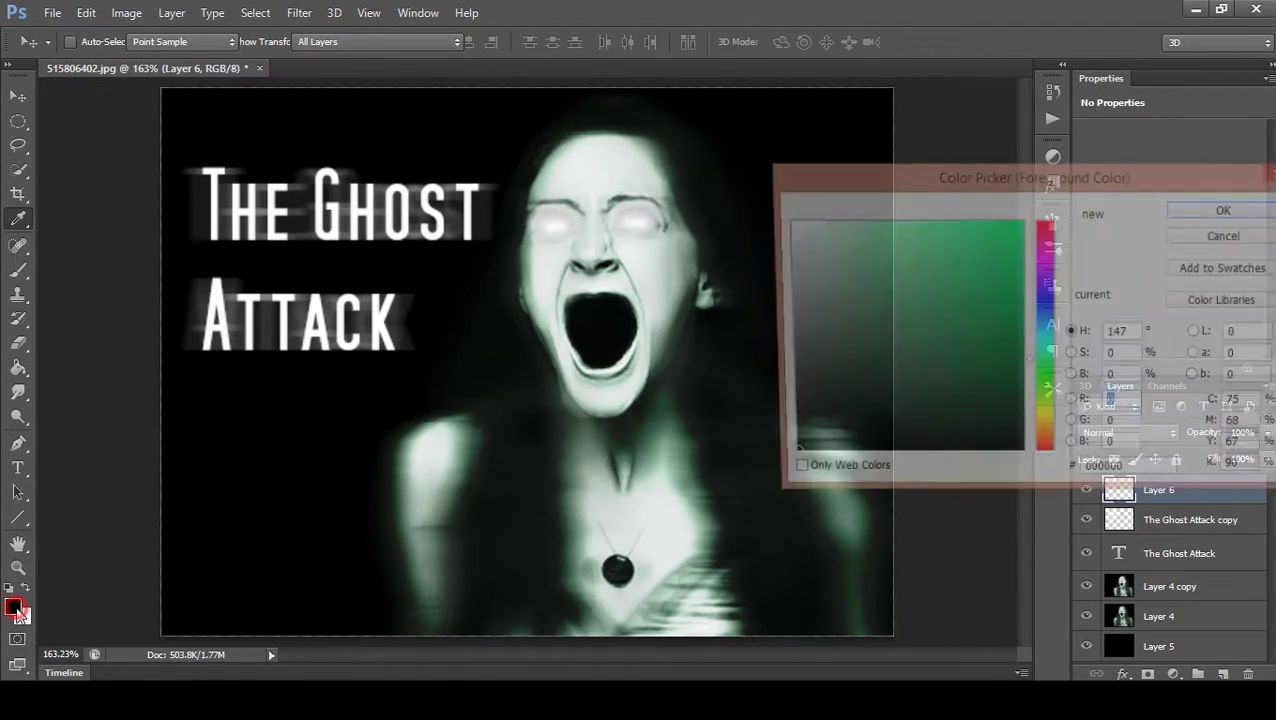
{"action": "left_click_drag", "start_coordinate": [832, 352], "coordinate": [846, 388]}
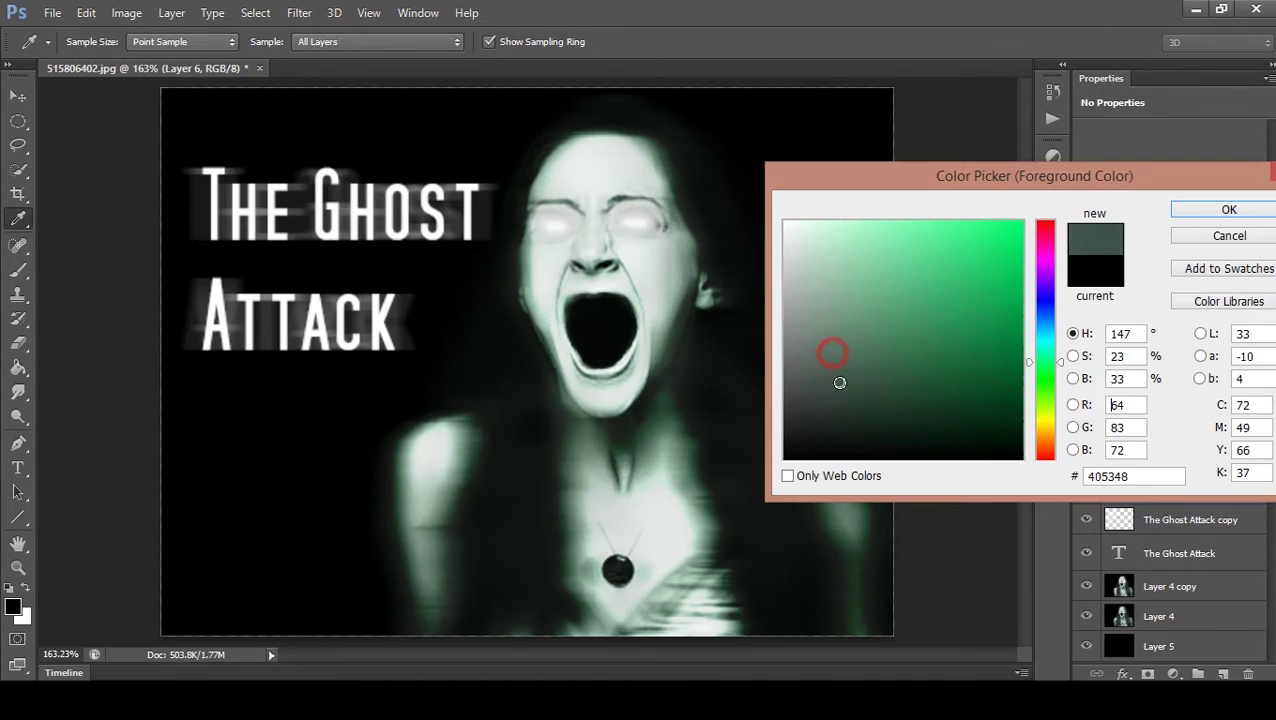
{"action": "left_click", "coordinate": [1231, 212]}
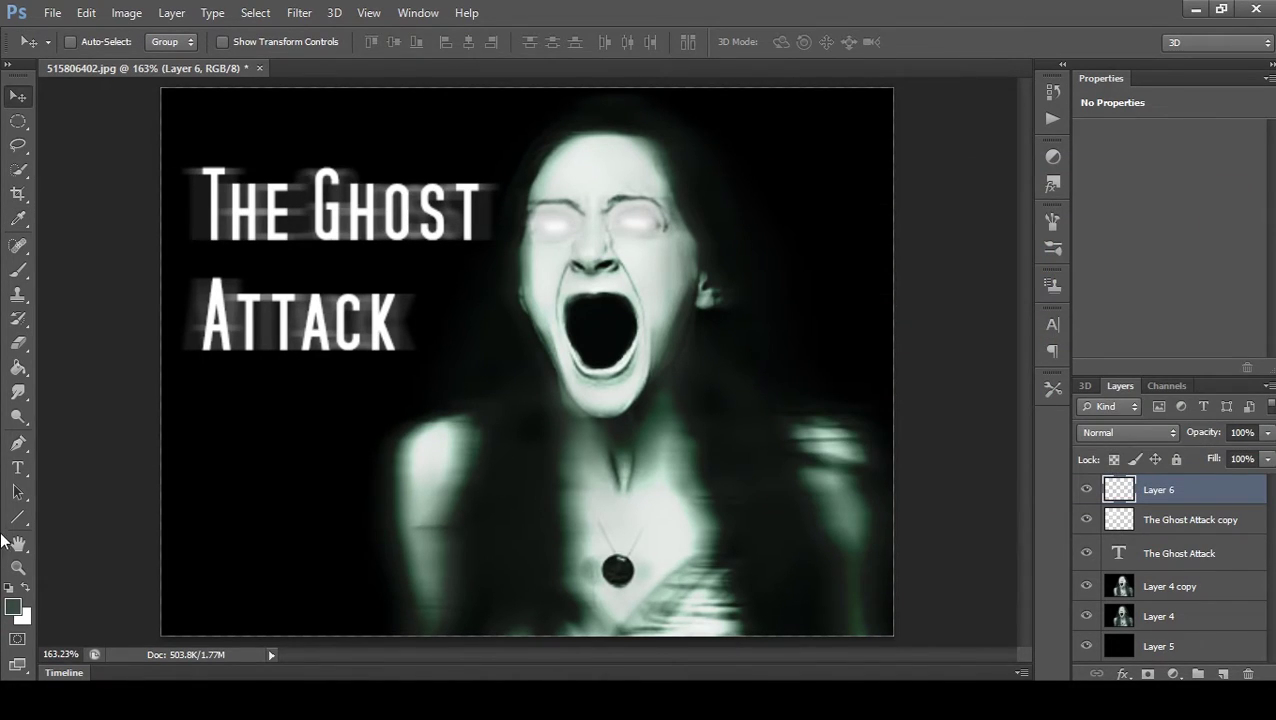
{"action": "left_click", "coordinate": [18, 368]}
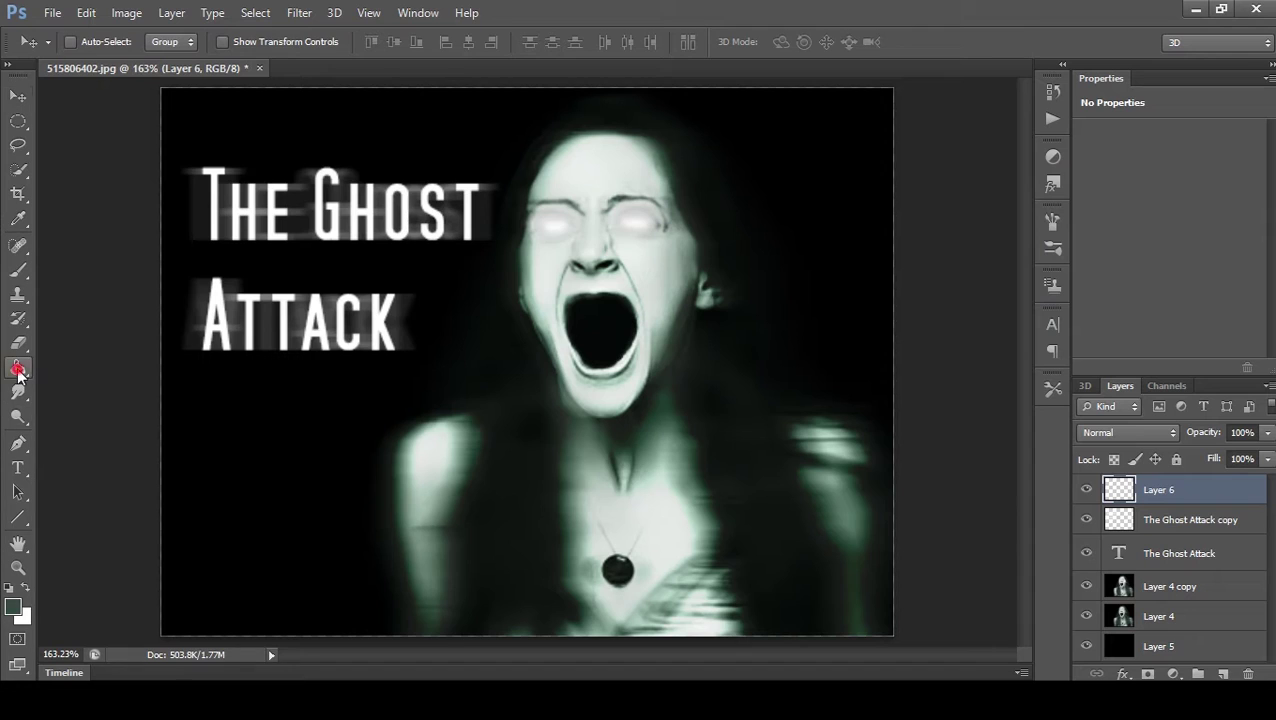
{"action": "left_click", "coordinate": [423, 240]}
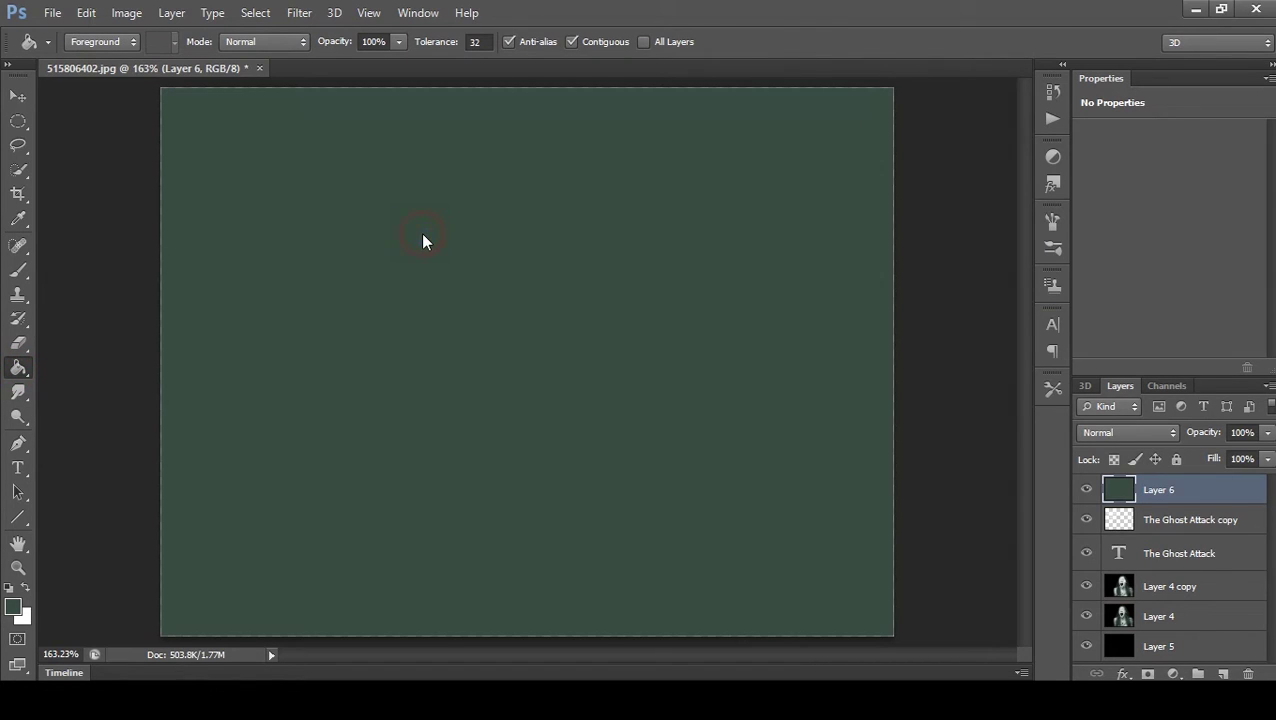
{"action": "left_click", "coordinate": [1160, 436]}
{"action": "left_click", "coordinate": [1132, 460]}
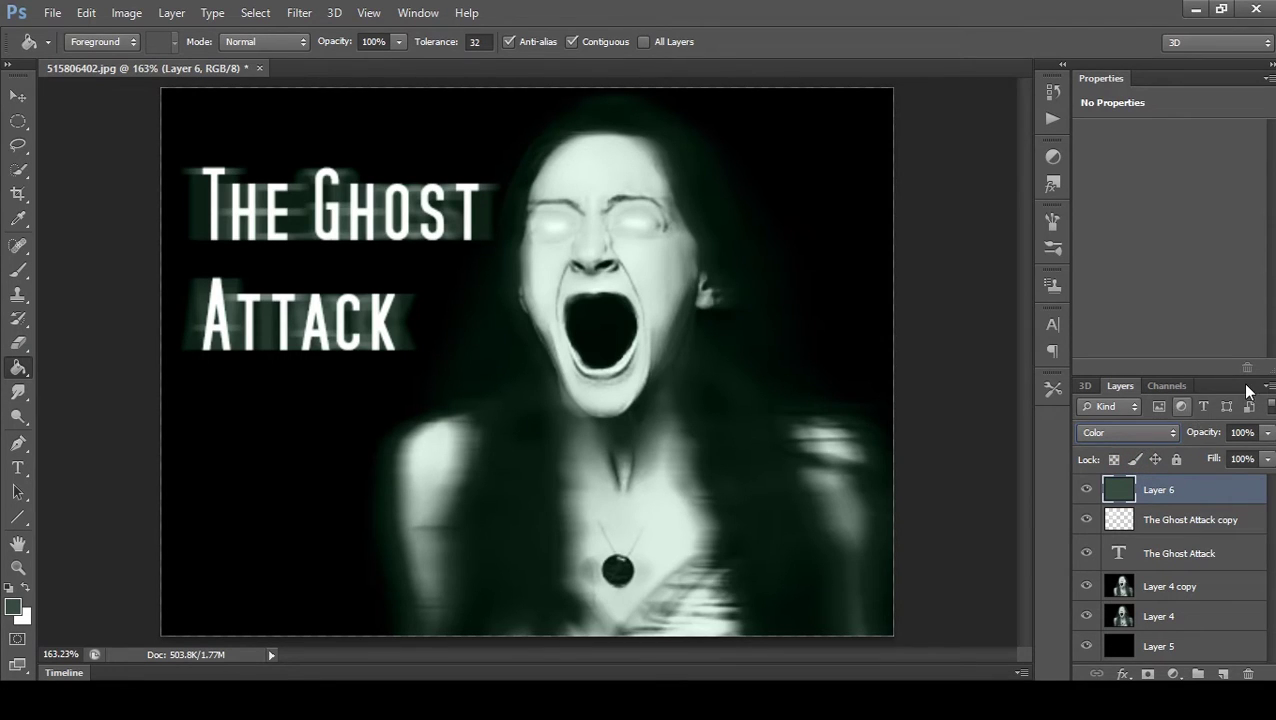
- Save a JPEG copy of the poster named 'The Ghost Attack' at Maximum quality 12
{"action": "key", "text": "e"}
{"action": "left_click", "coordinate": [52, 13]}
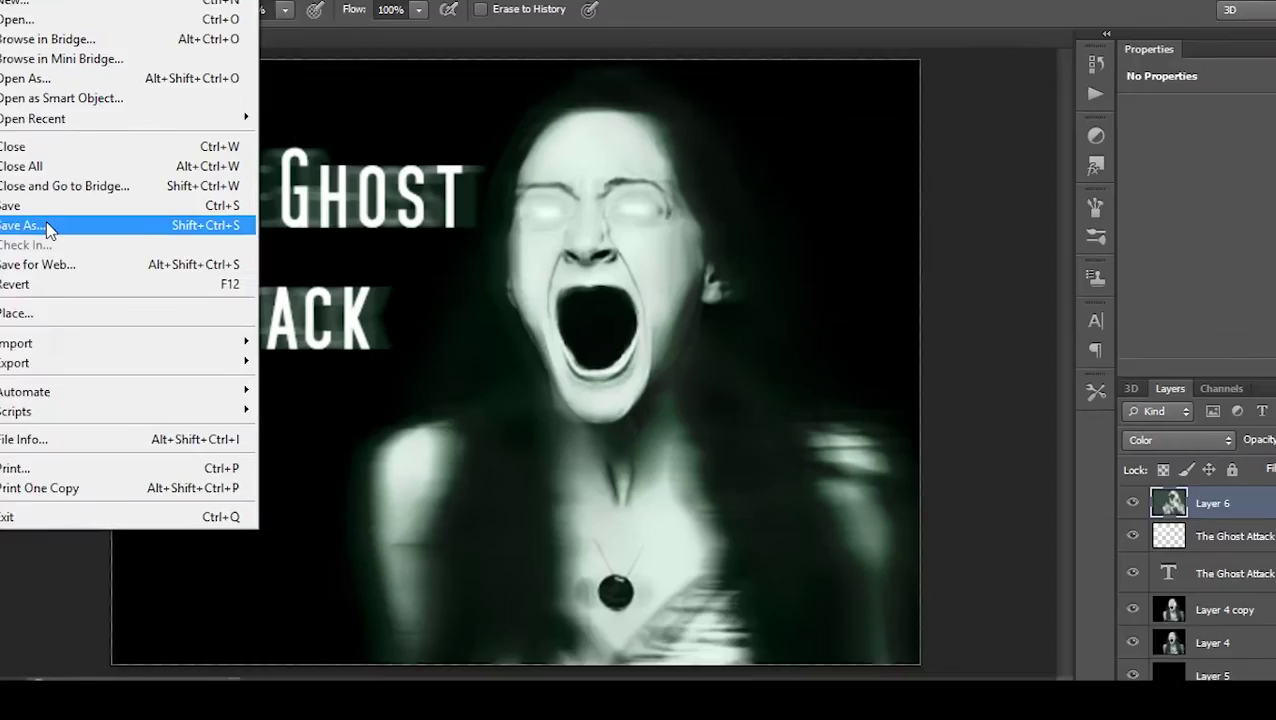
{"action": "left_click", "coordinate": [48, 229]}
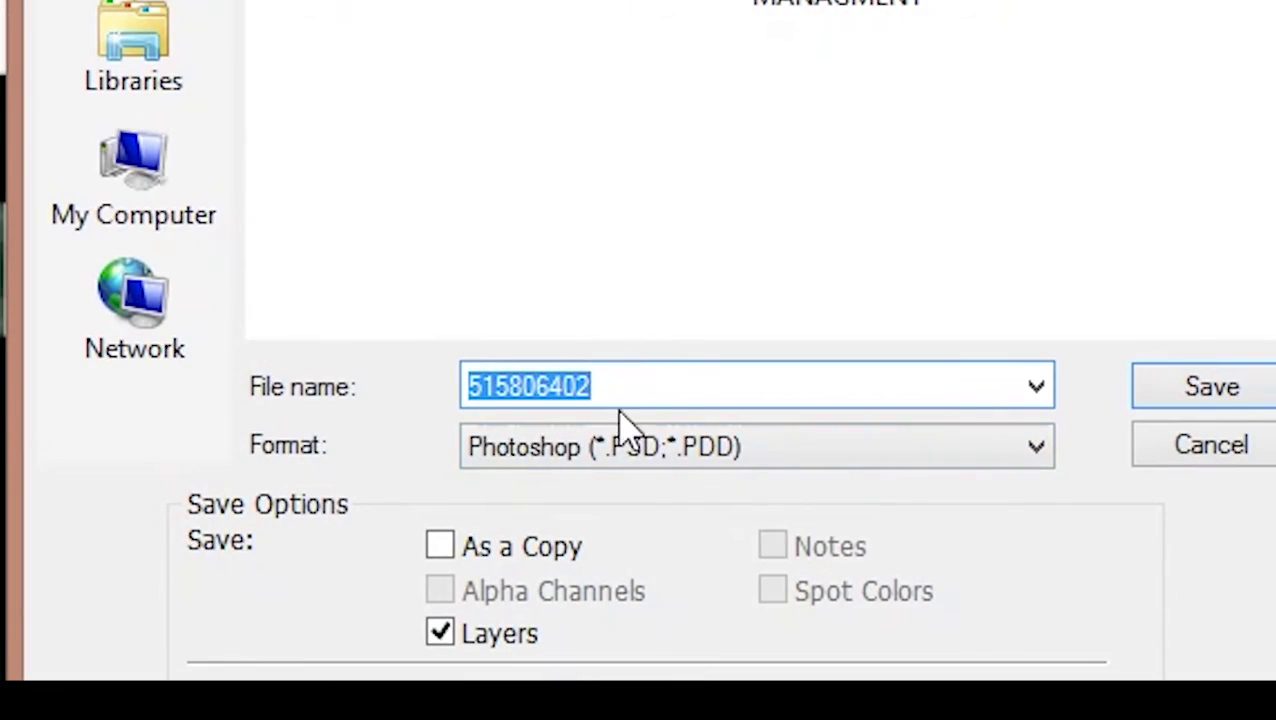
{"action": "left_click", "coordinate": [618, 447]}
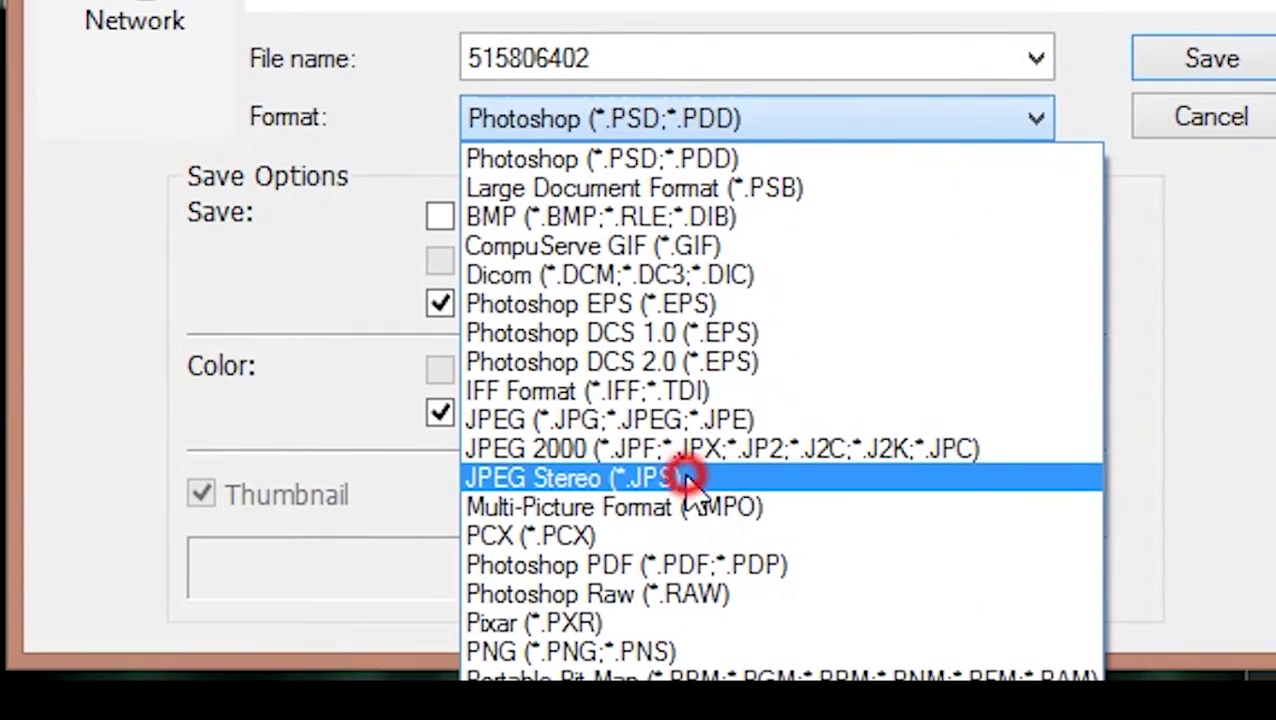
{"action": "left_click", "coordinate": [660, 434]}
{"action": "double_click", "coordinate": [618, 208]}
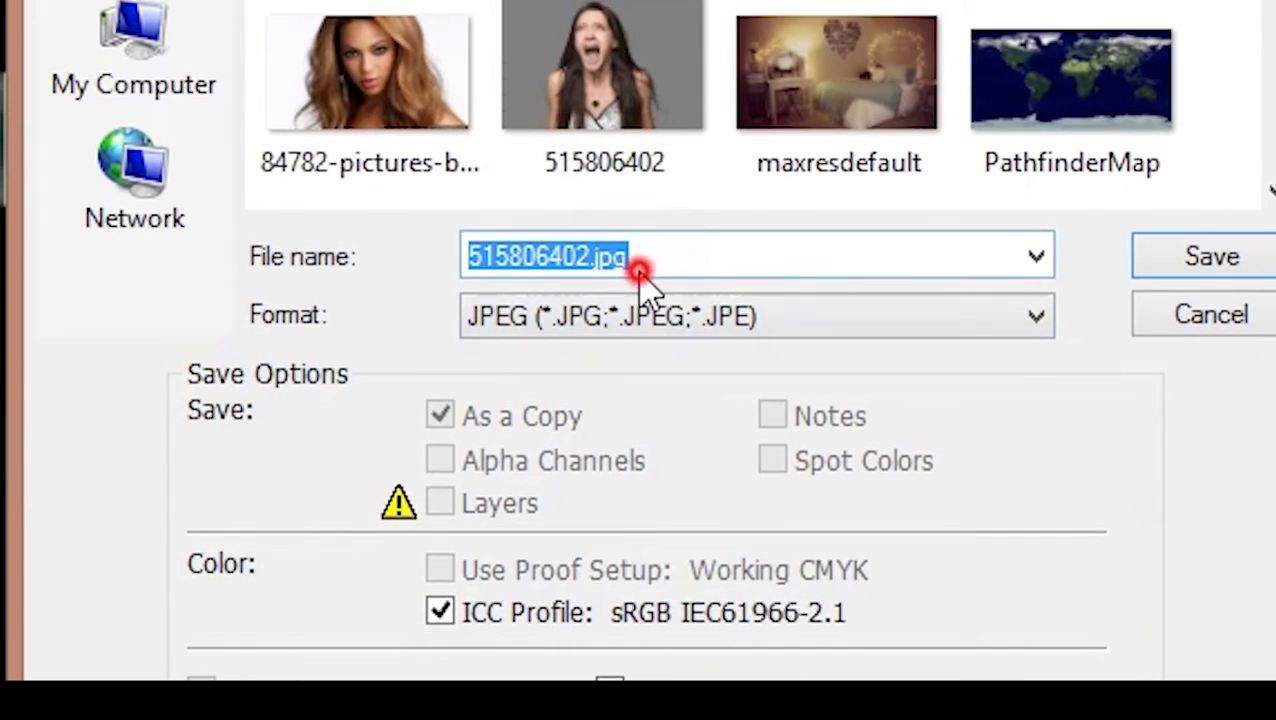
{"action": "type", "text": "The Ghost Attack"}
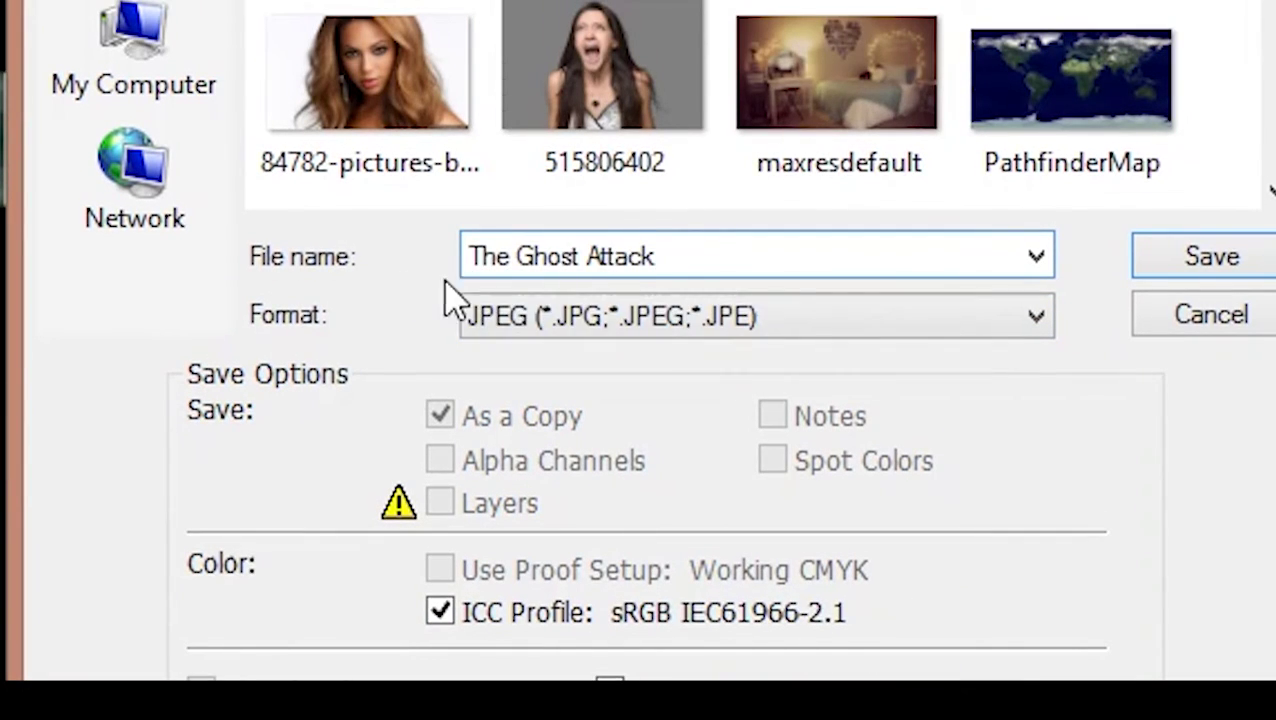
{"action": "left_click", "coordinate": [1192, 272]}
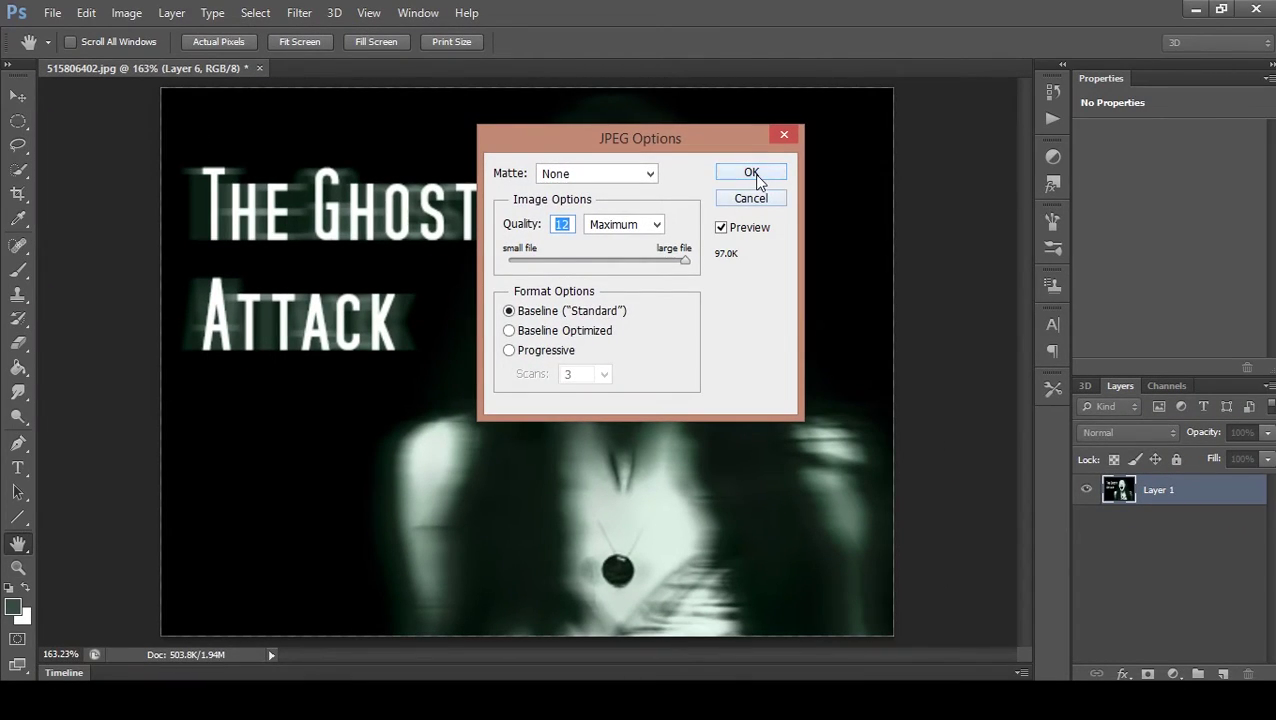
{"action": "left_click", "coordinate": [752, 174]}
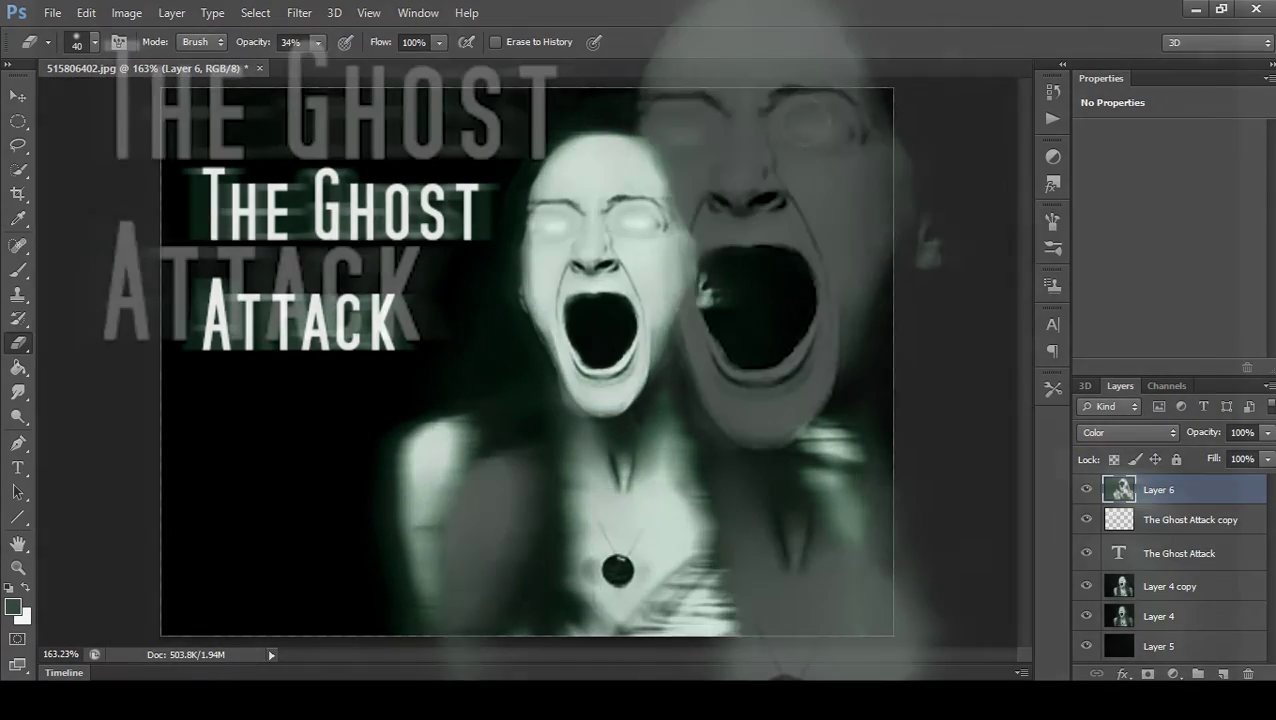